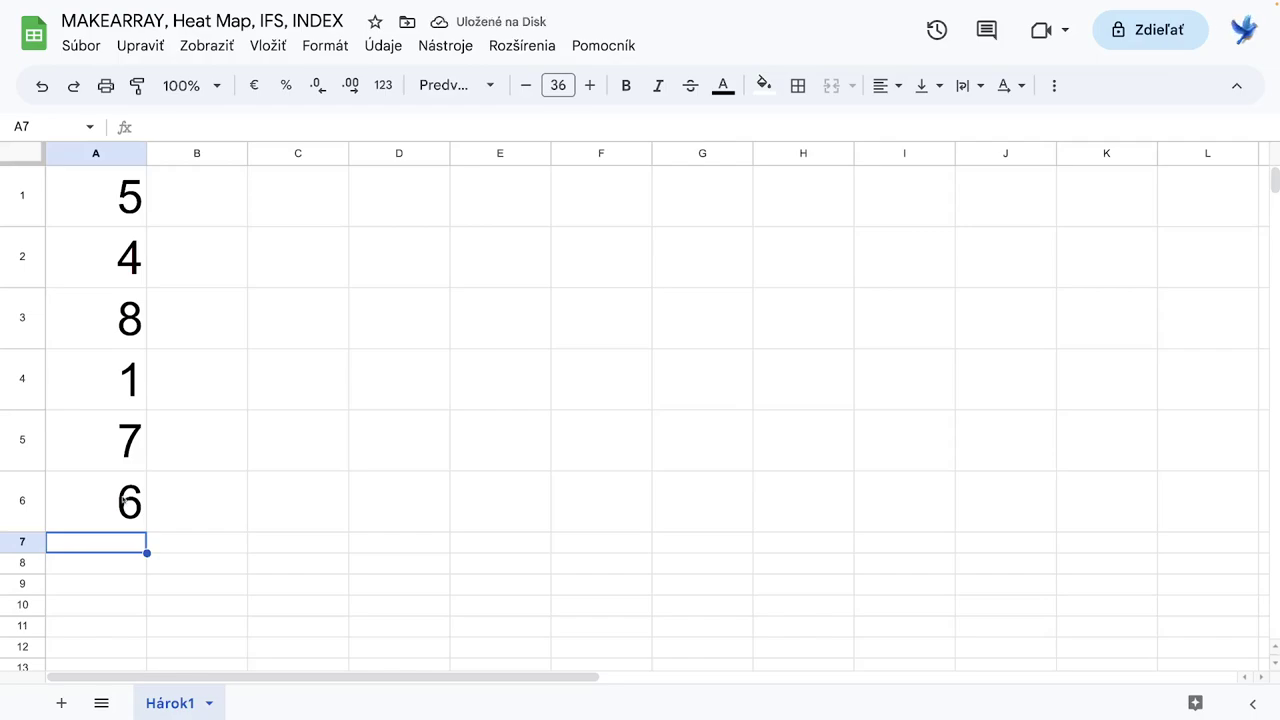
Enter 2 in cell A7 and 3 in cell A8 to complete the number list in column A
type("2")
key("Return")
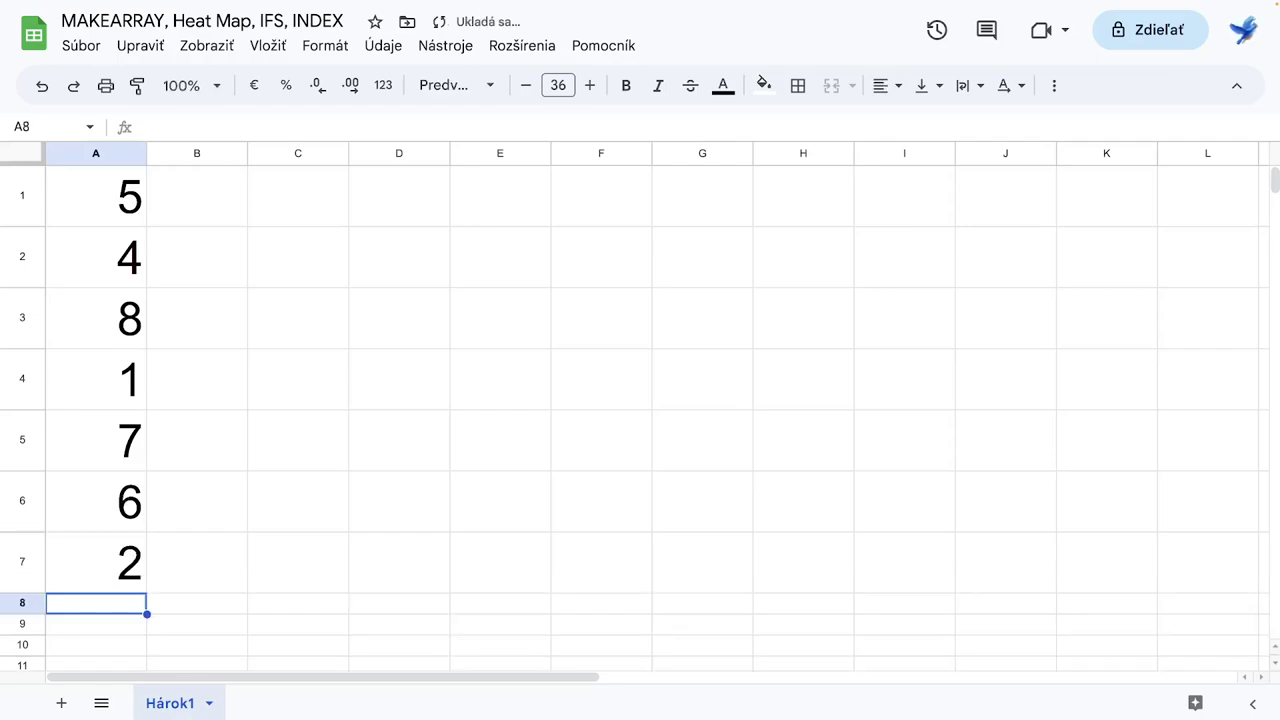
type("3")
key("Return")
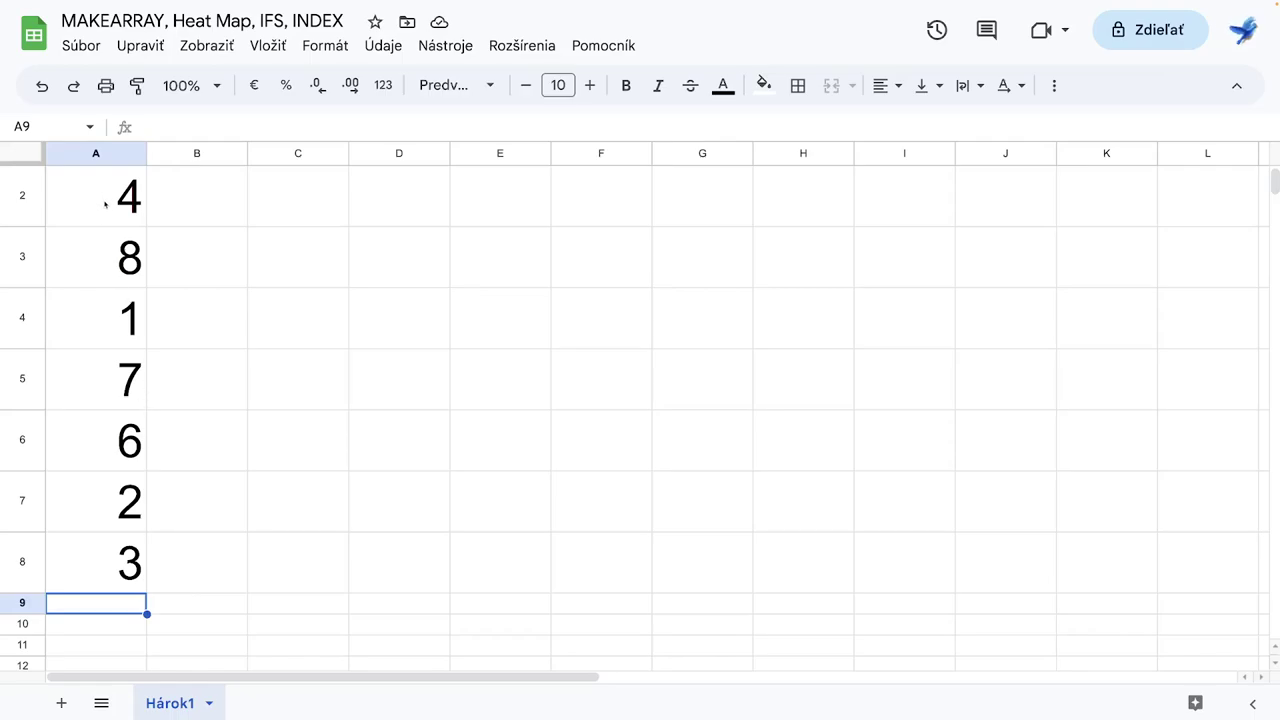
Add a colour scale conditional formatting rule to the range A1:A8
scroll(106, 210, "up", 1)
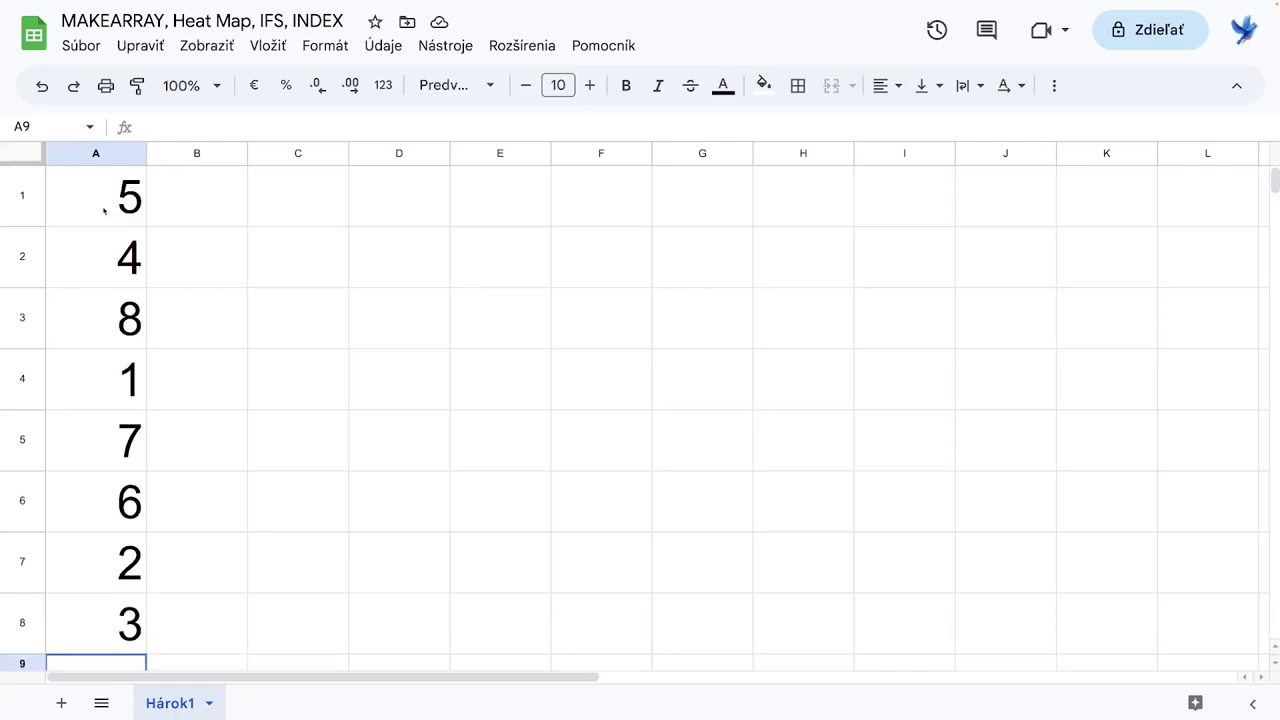
left_click_drag(114, 182, 87, 637)
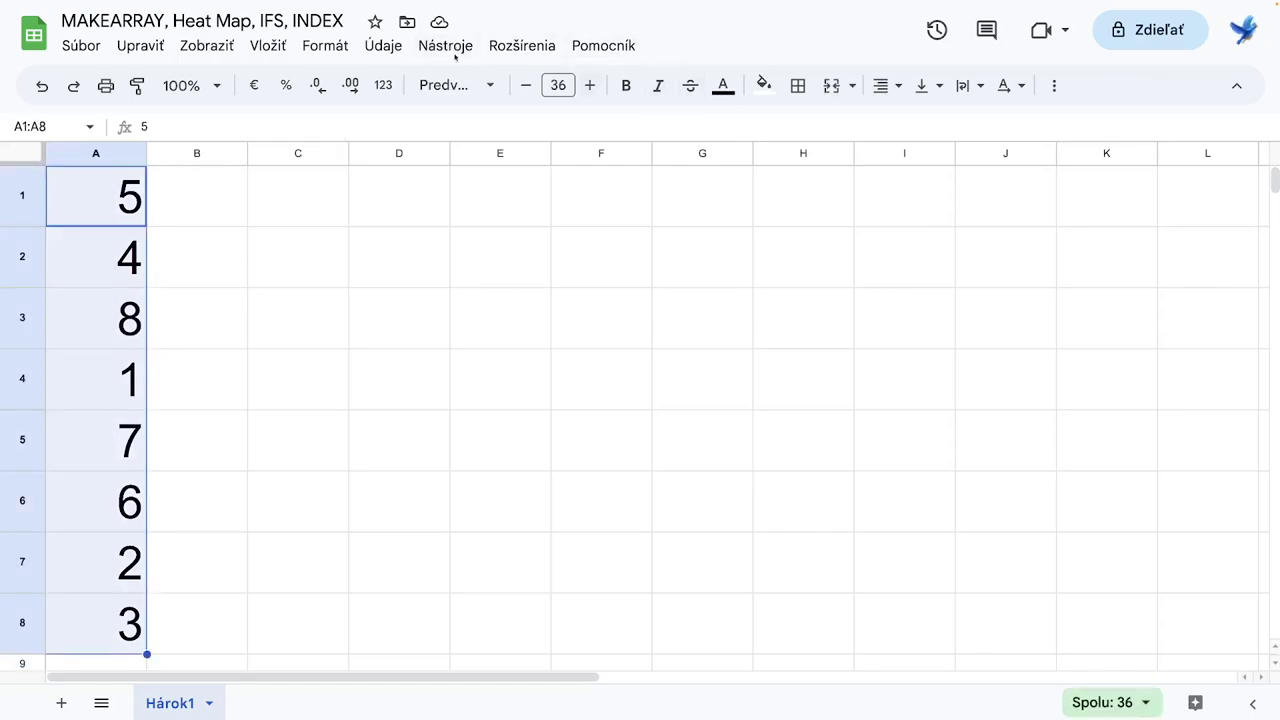
left_click(335, 47)
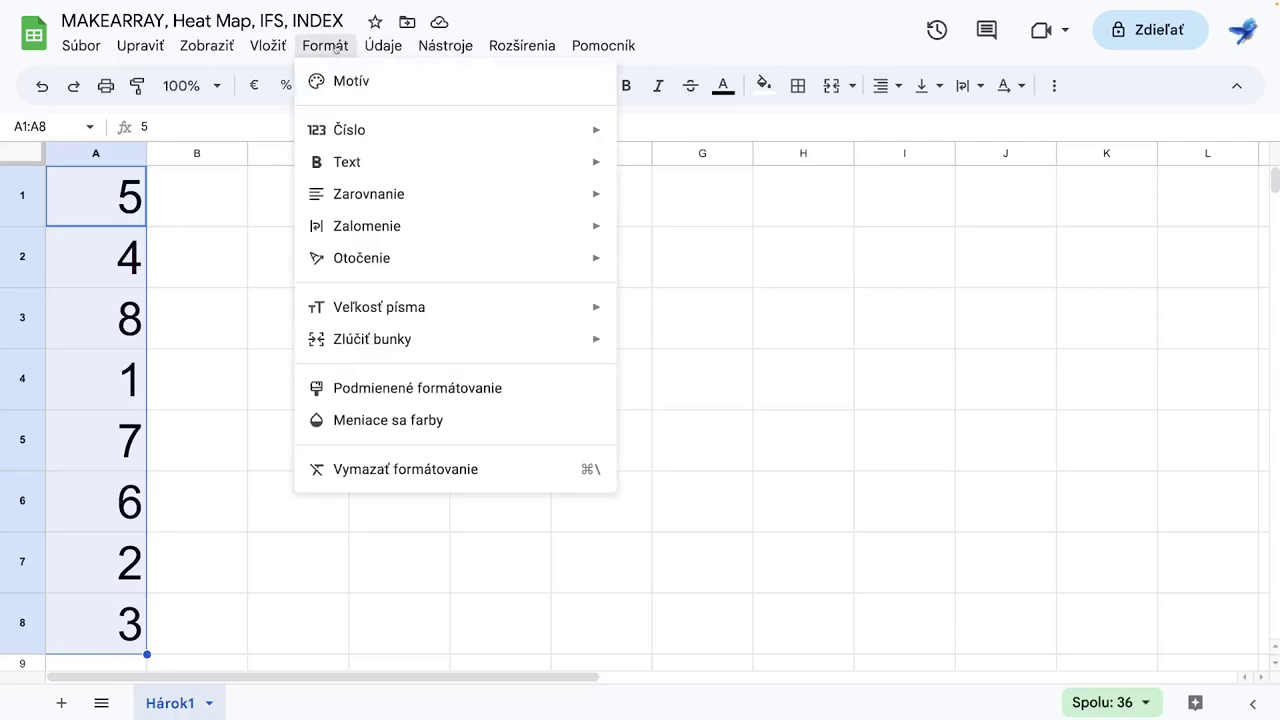
left_click(414, 389)
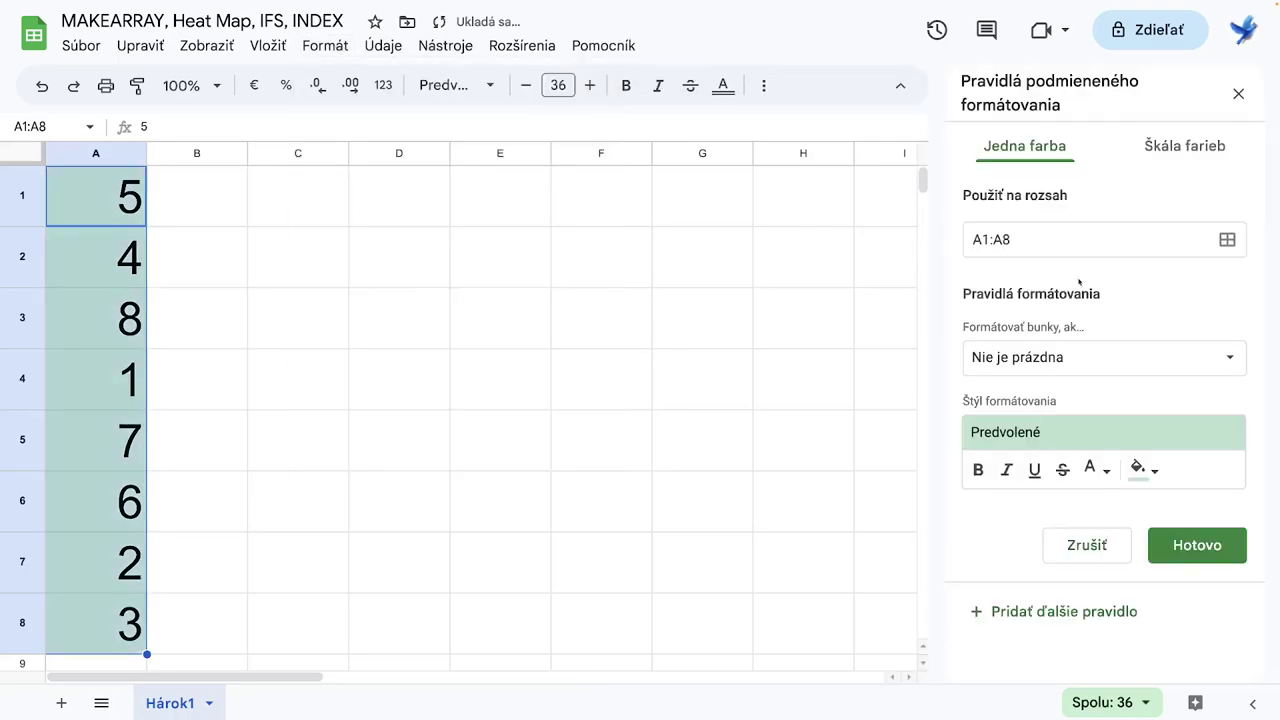
left_click(1188, 148)
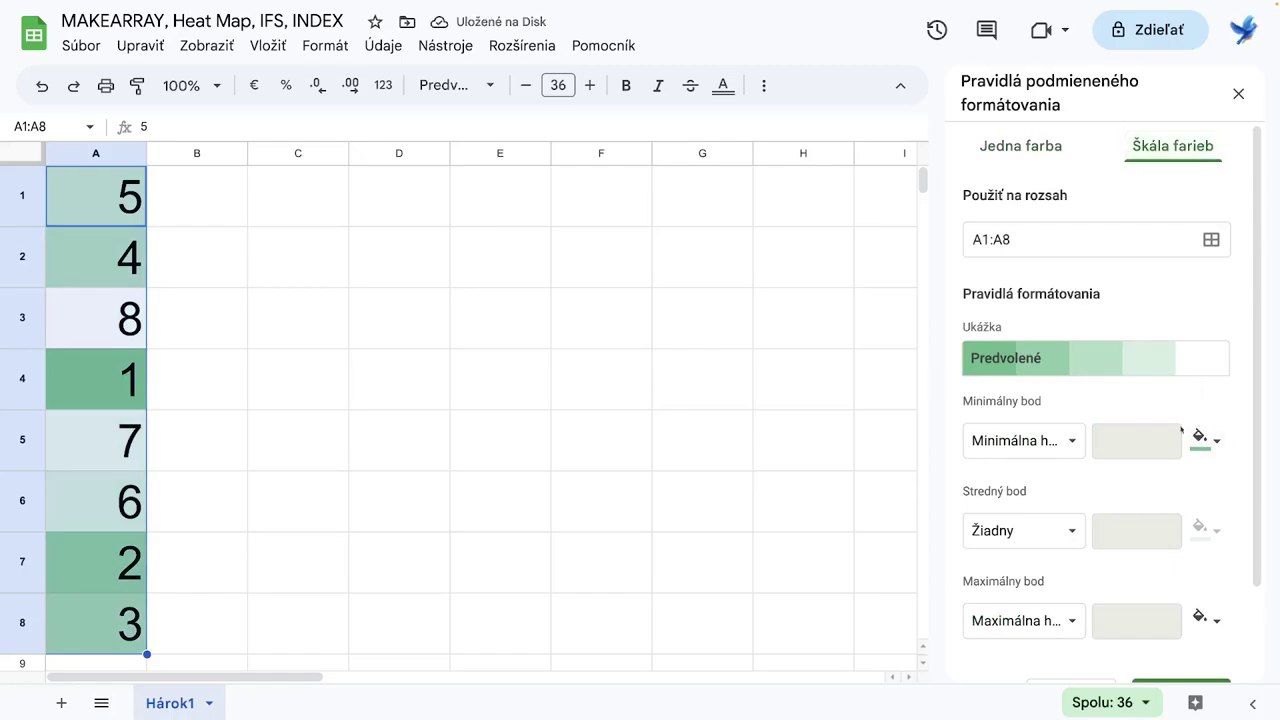
Set the colour scale's minimum point to yellow and its maximum point to red, and close the rule settings
left_click(1214, 441)
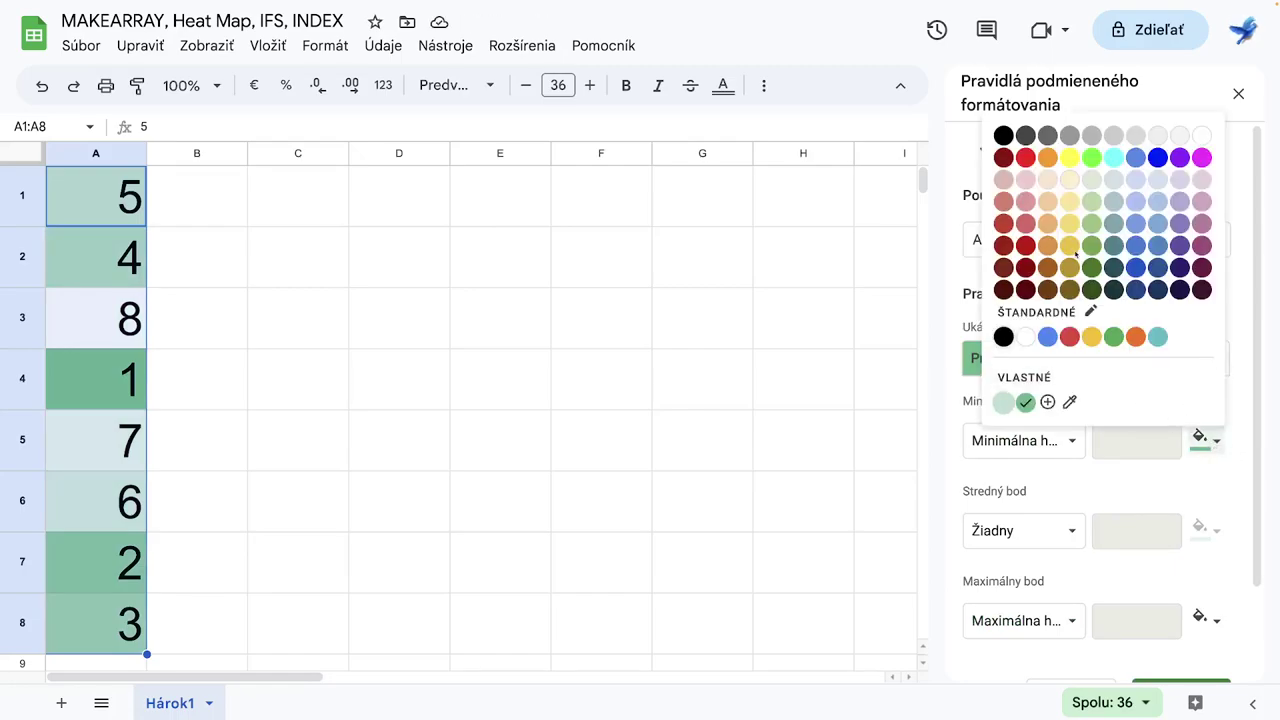
left_click(1070, 160)
left_click(1214, 619)
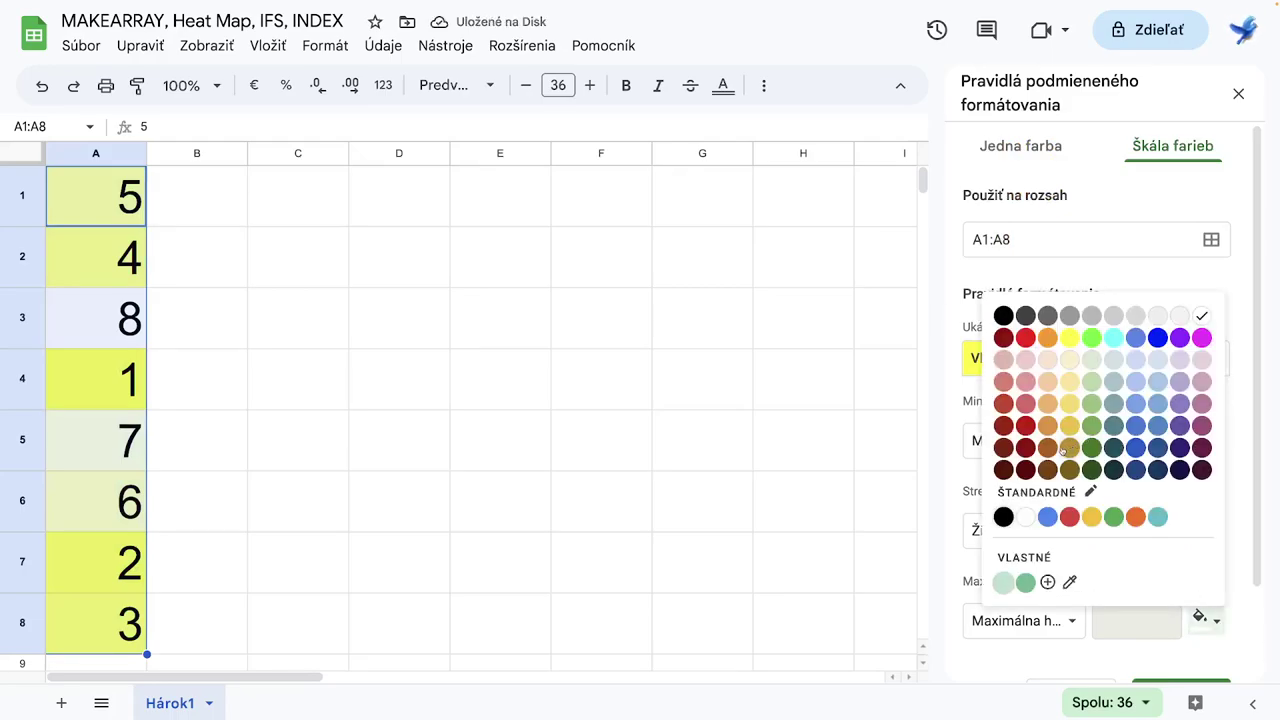
left_click(1026, 338)
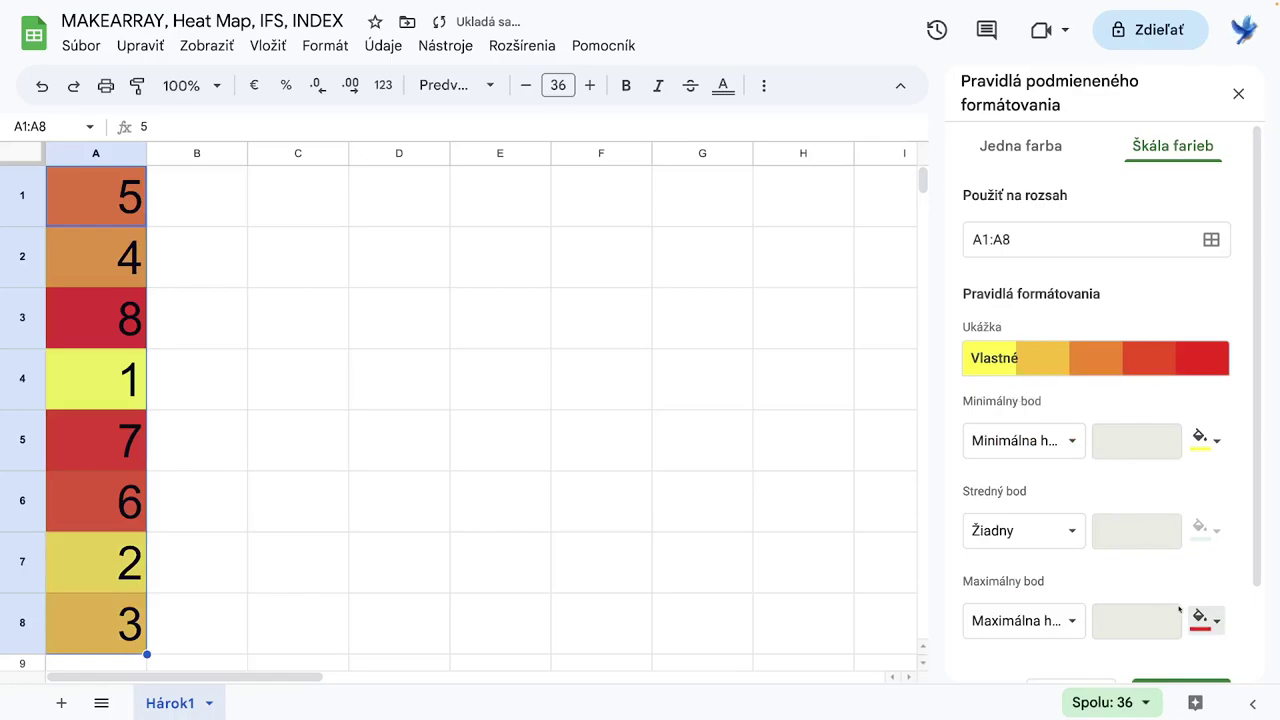
left_click(1238, 93)
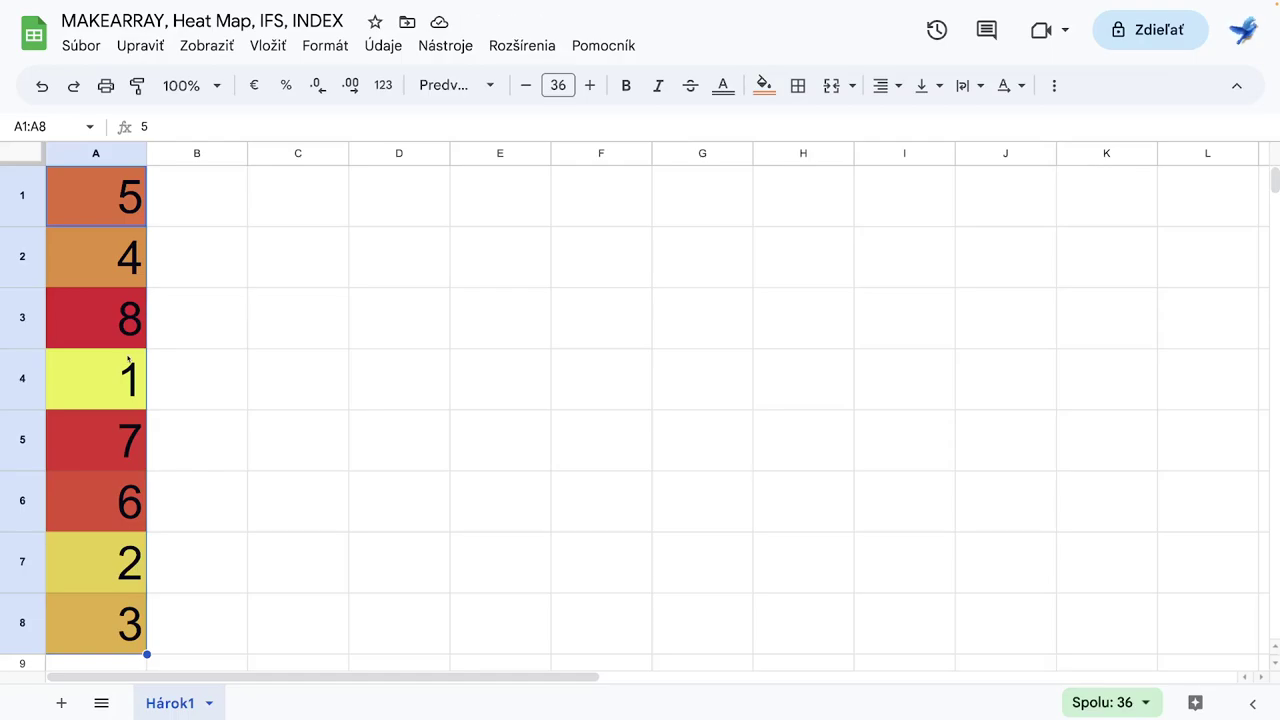
Change the value in cell A7 to 1 and the value in cell A4 to 2
left_click(122, 567)
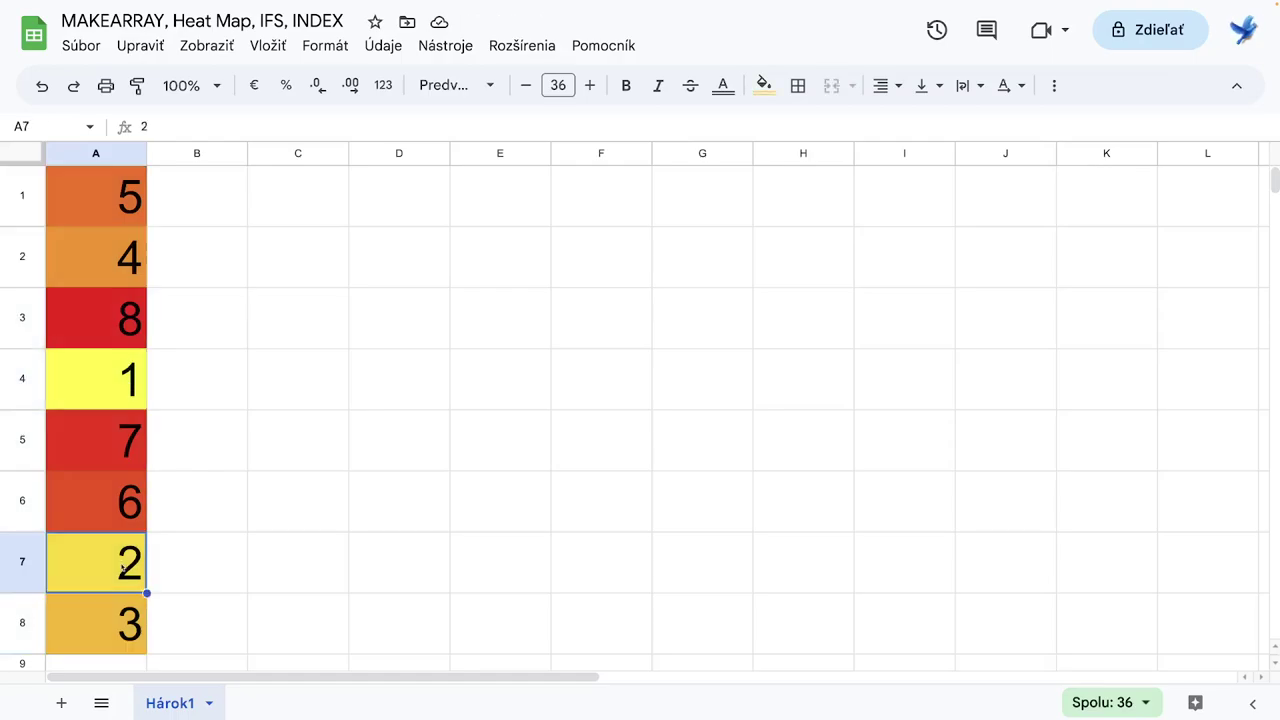
type("1")
key("Return")
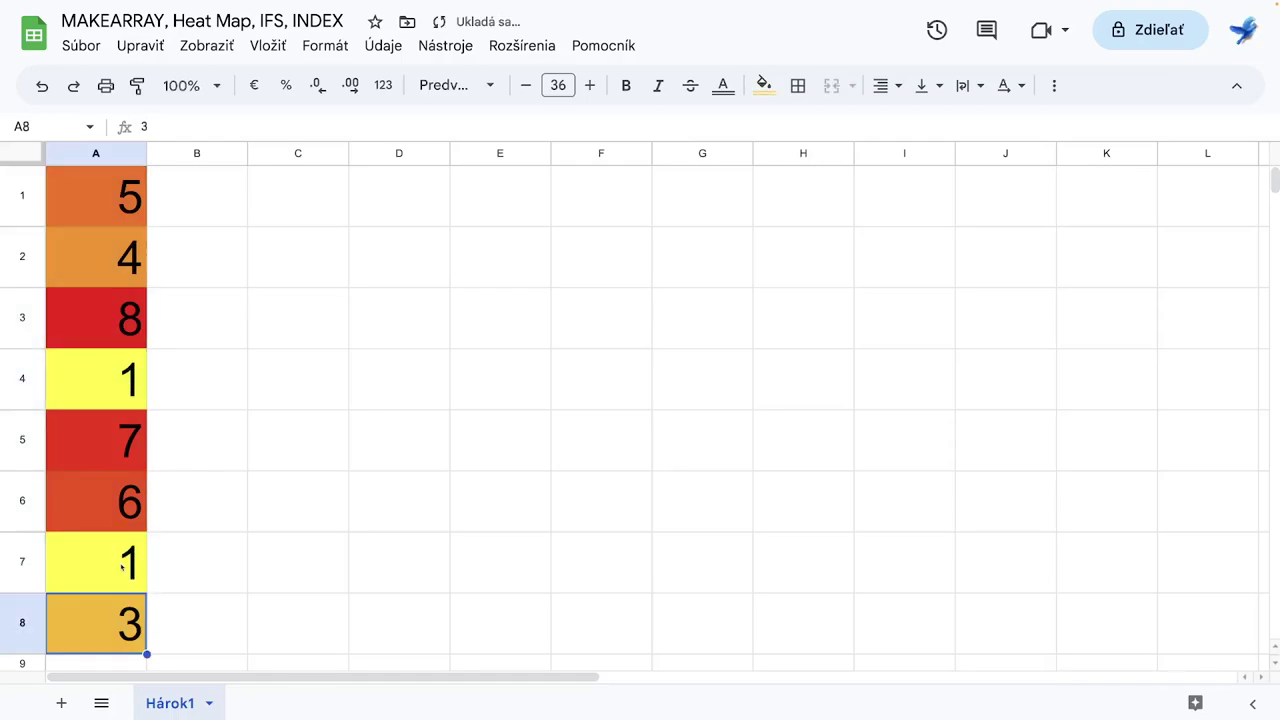
left_click(135, 392)
type("2")
key("Return")
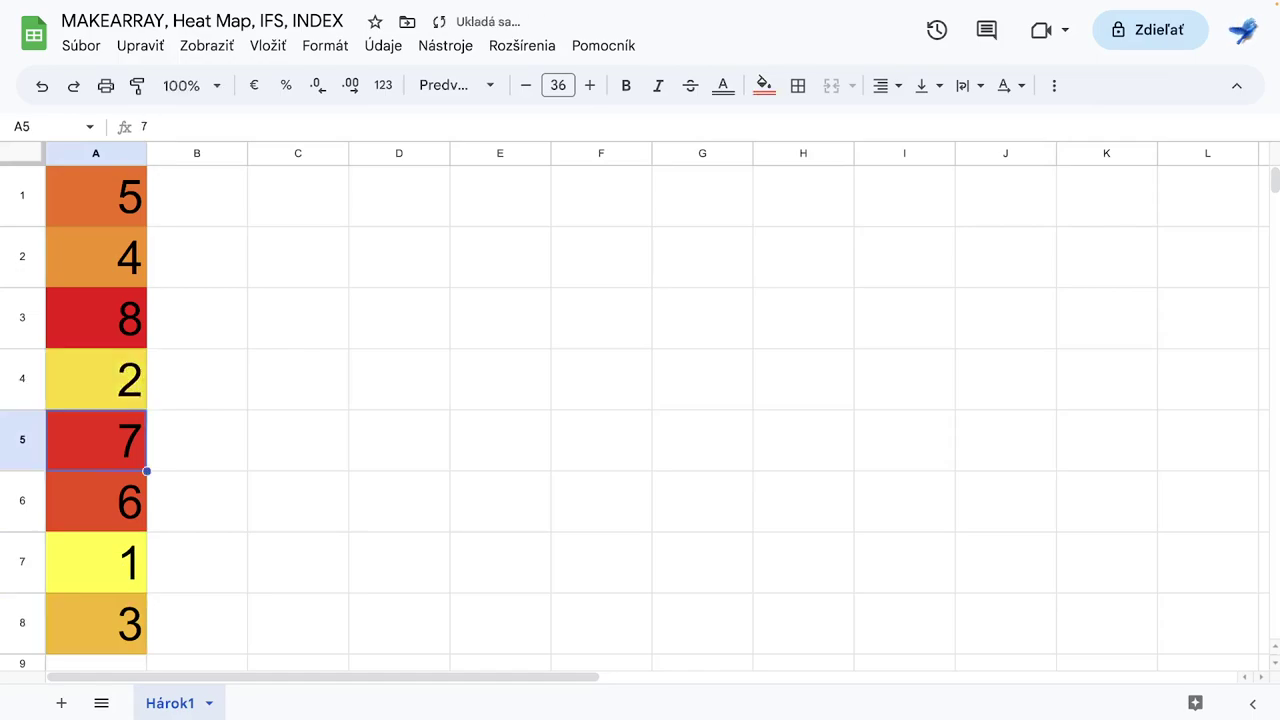
Enter the formula beginning =ifs in cell B1
left_click(197, 207)
type("=")
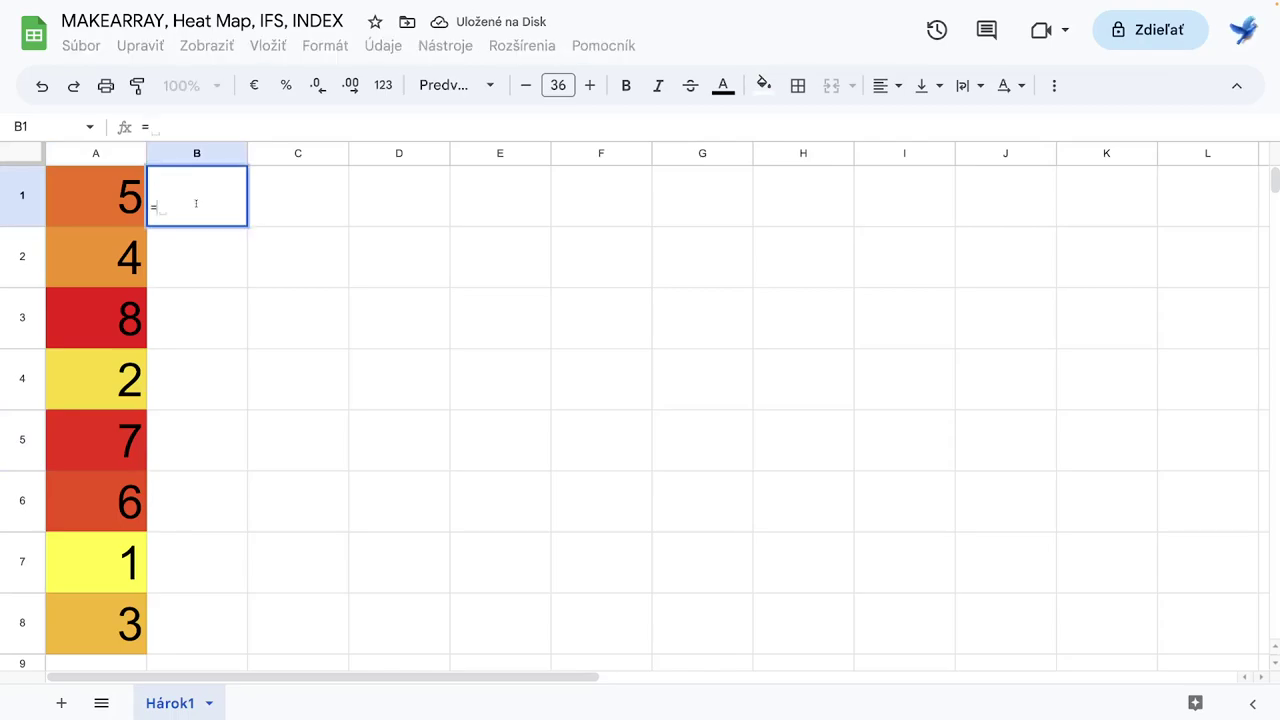
type("ifs")
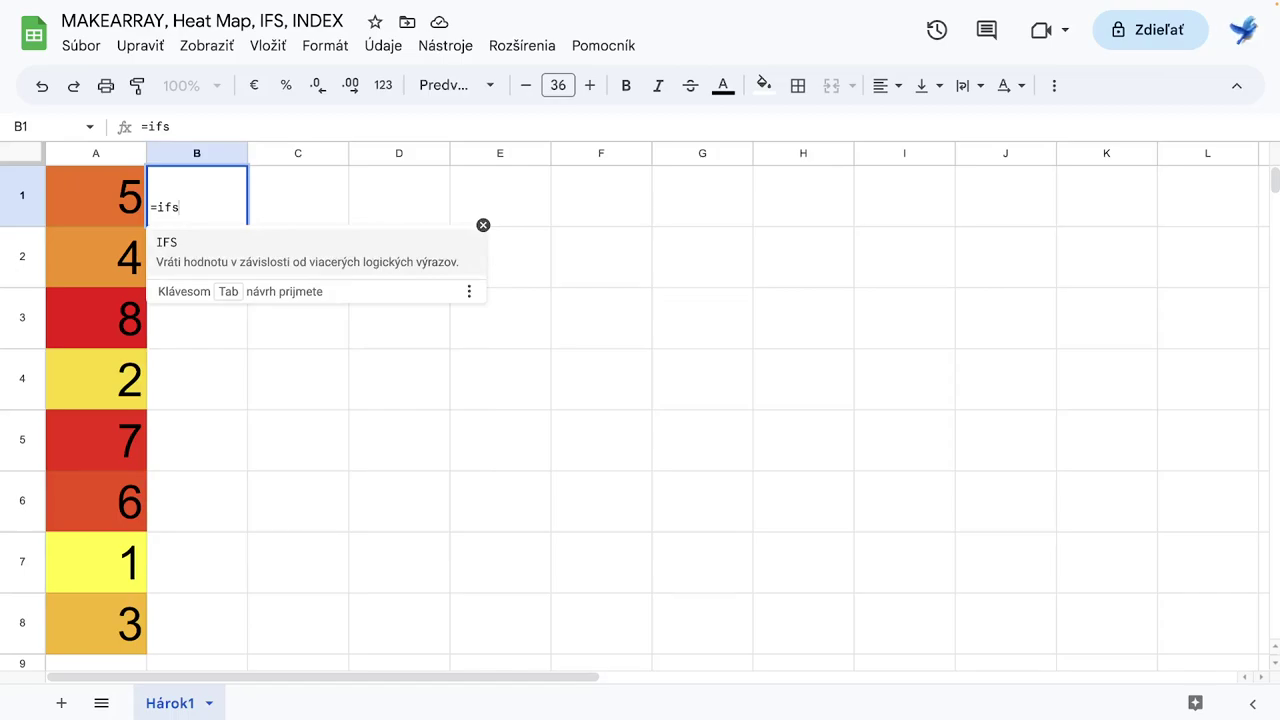
left_click(281, 332)
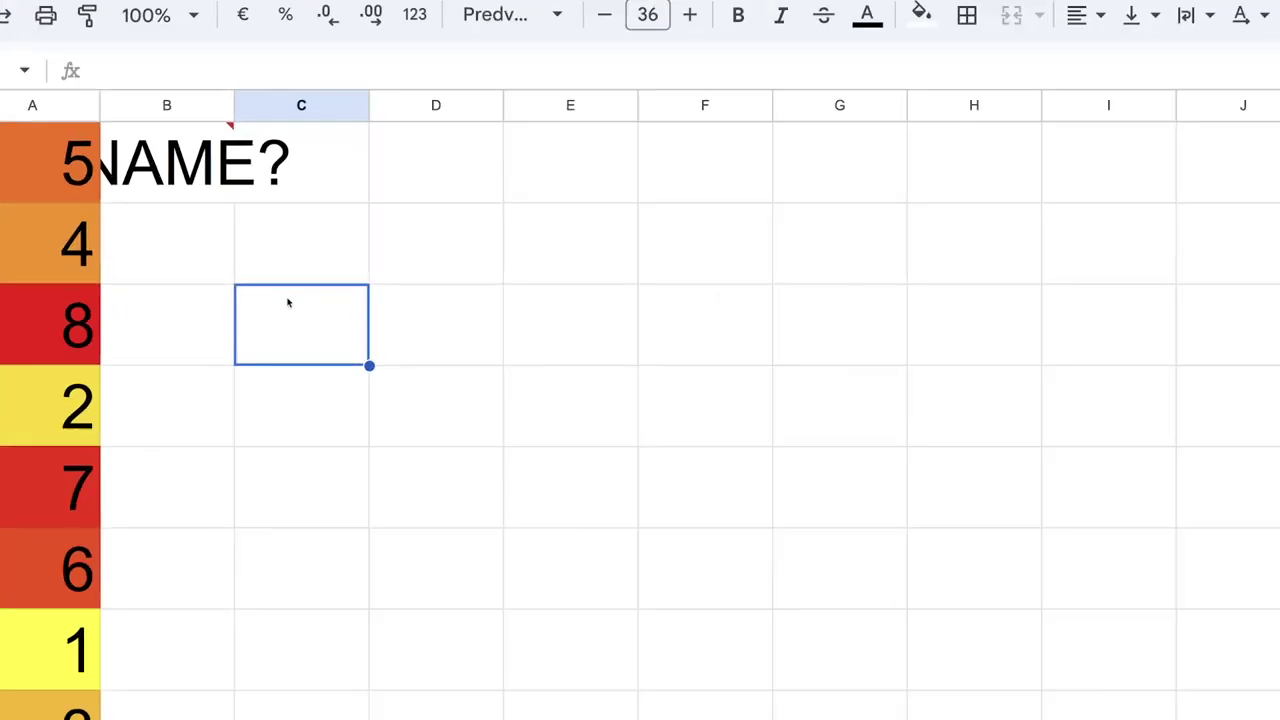
Extend the IFS formula in B1 with a first condition A1<3 that returns the snail emoji "🐌"
left_click(190, 185)
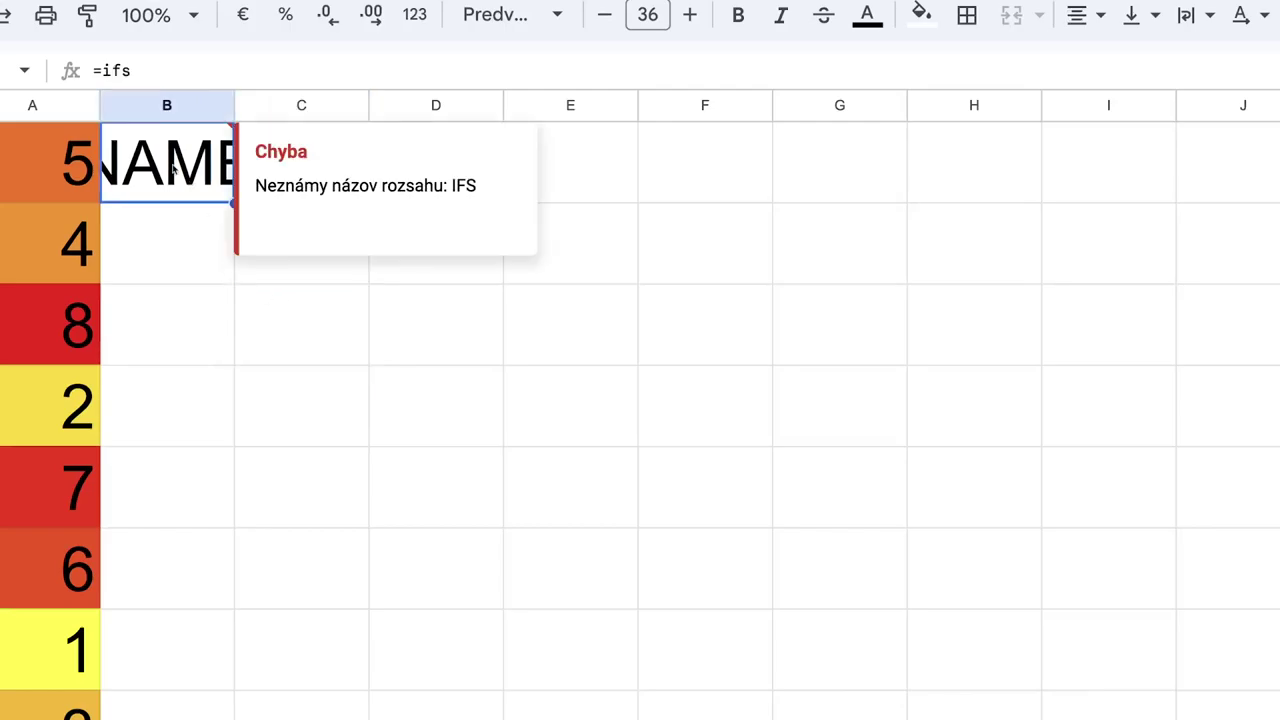
key("Return")
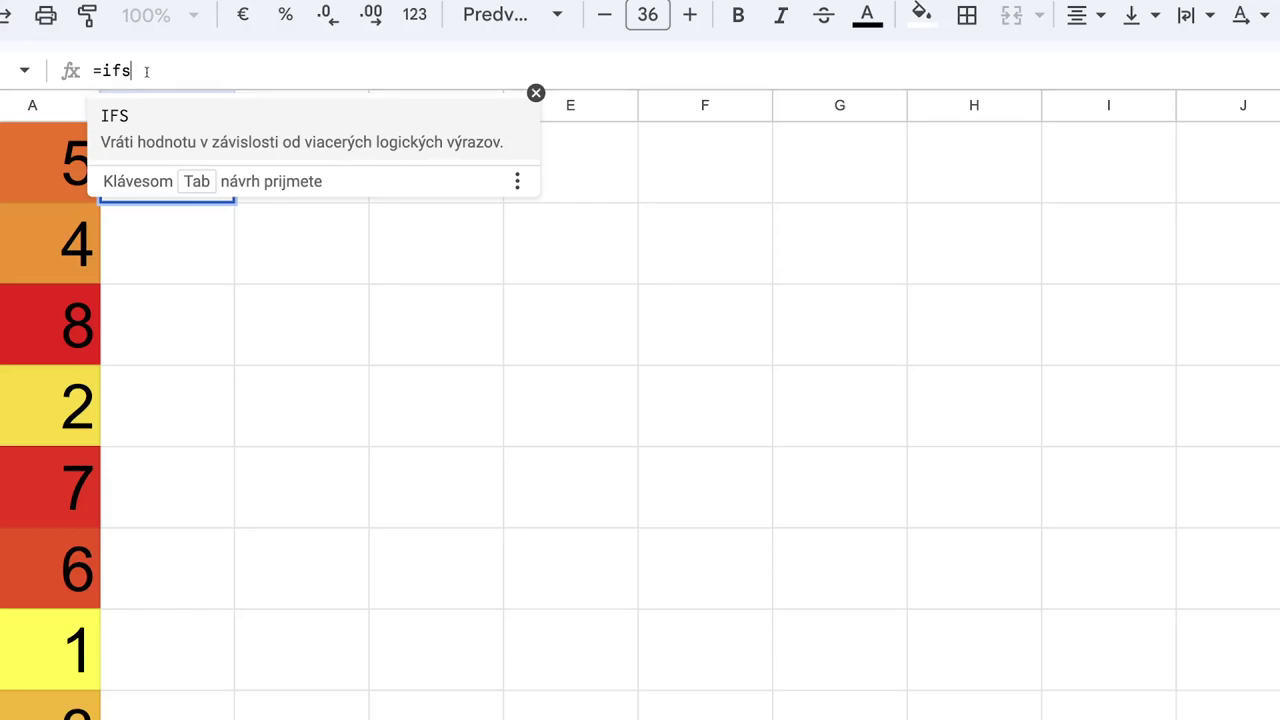
type("(")
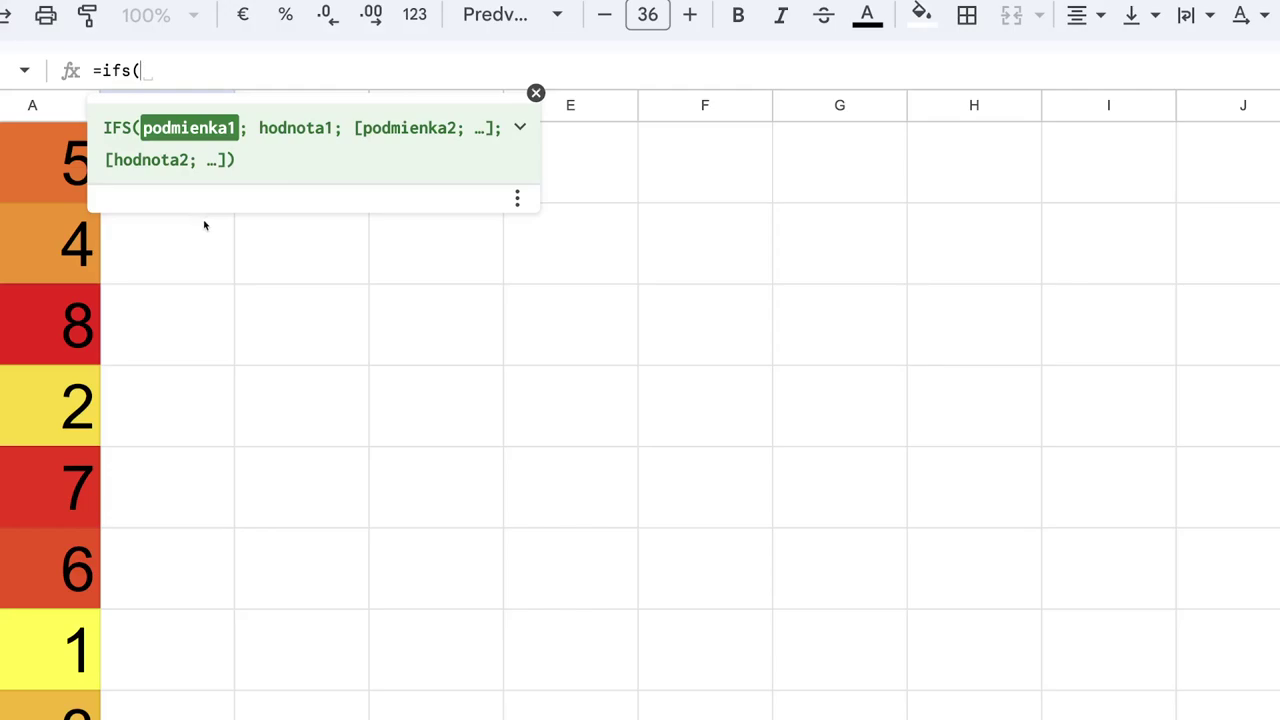
left_click(34, 165)
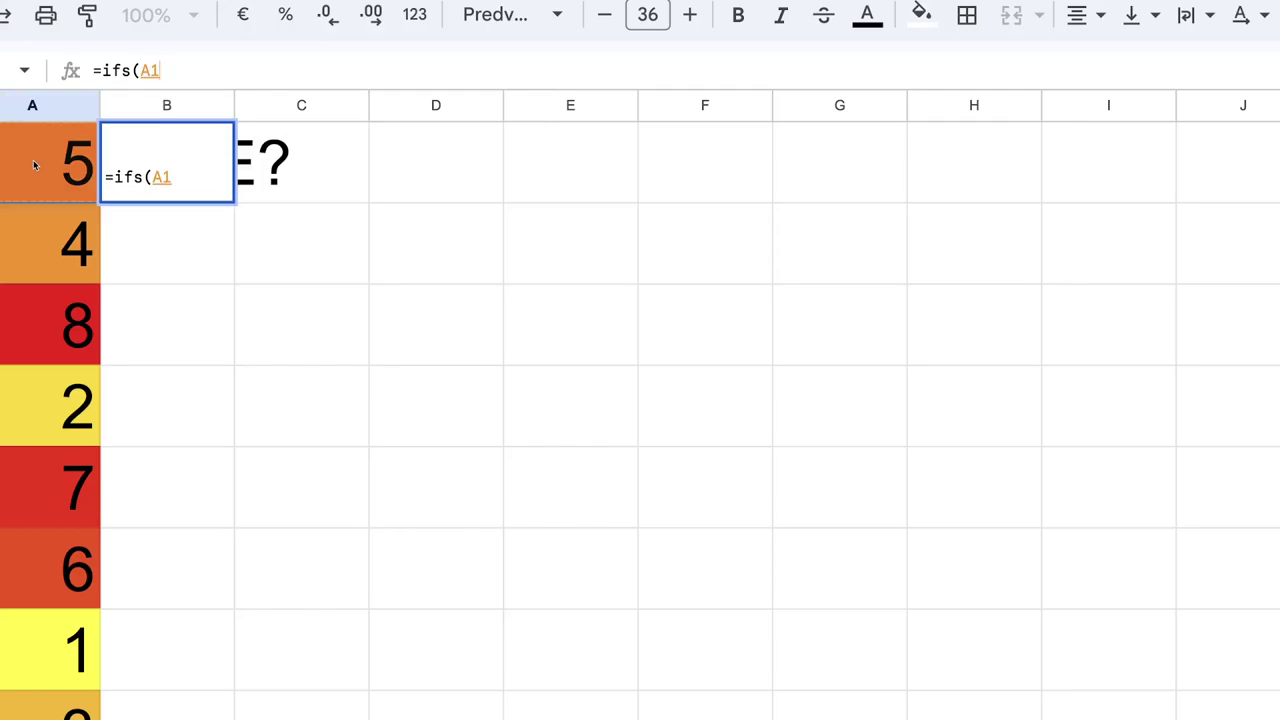
type("<")
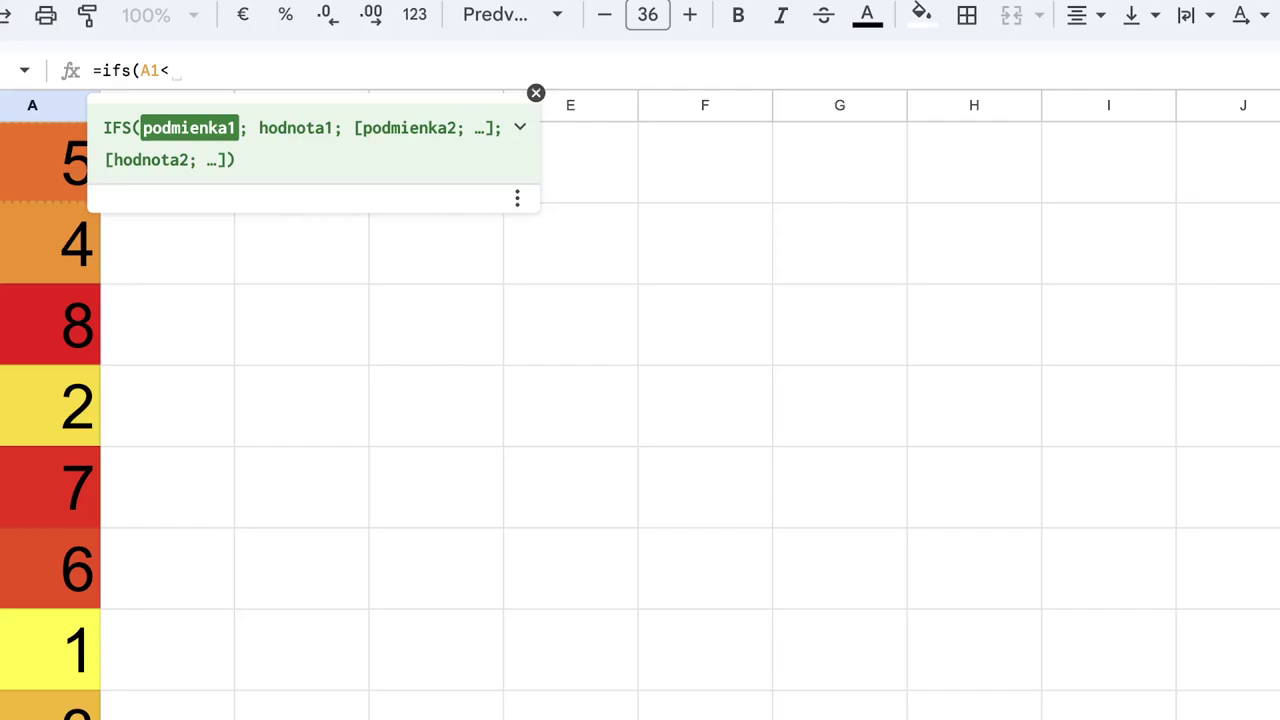
type("3;")
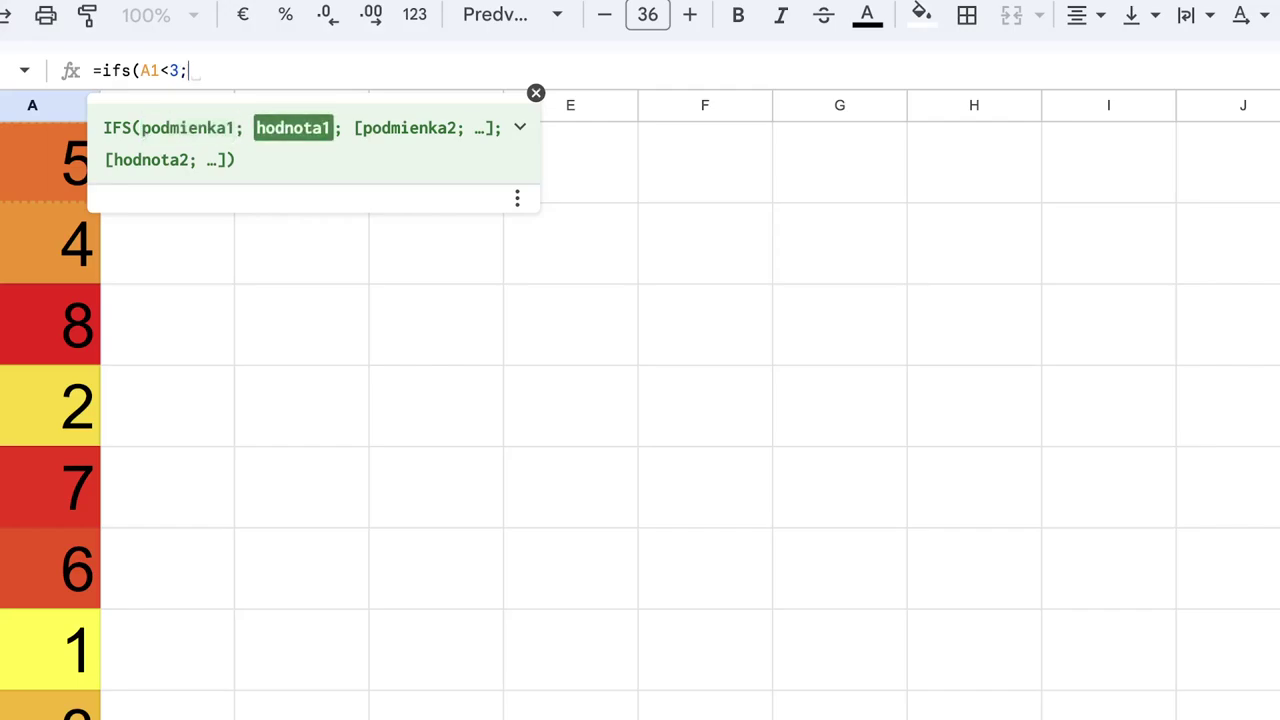
type("\"\"")
key("ctrl+super+space")
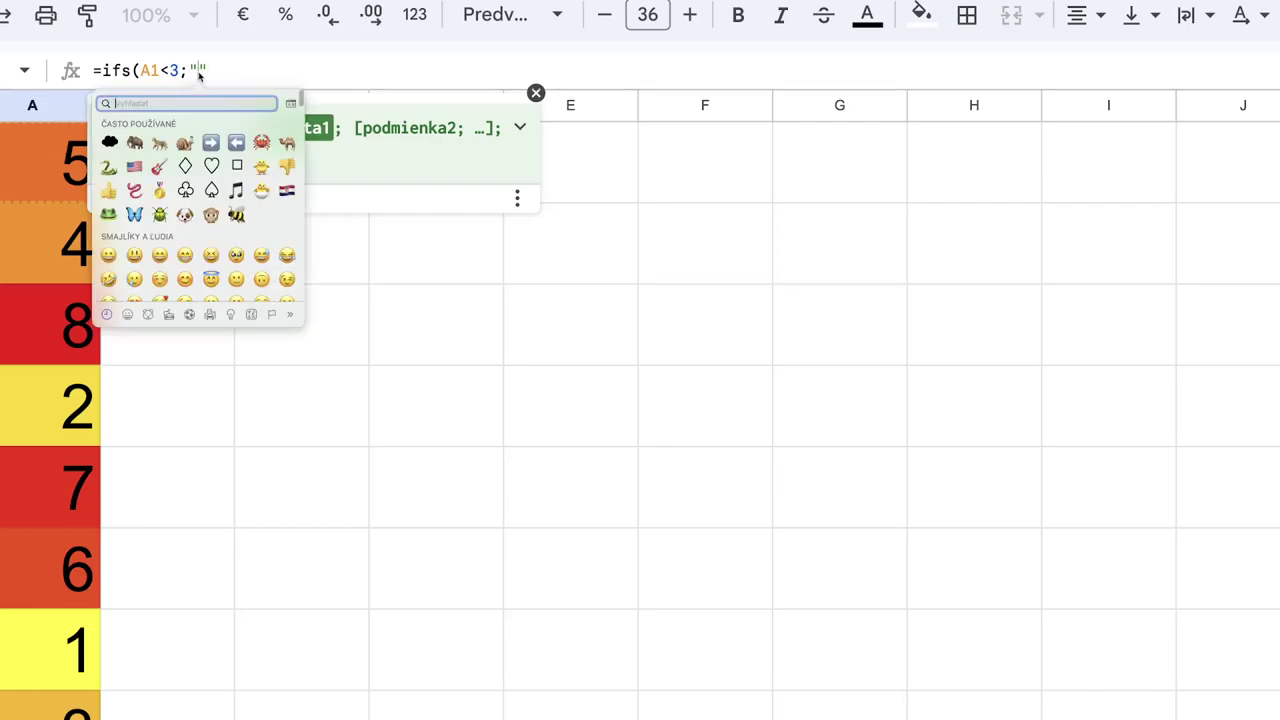
left_click(186, 143)
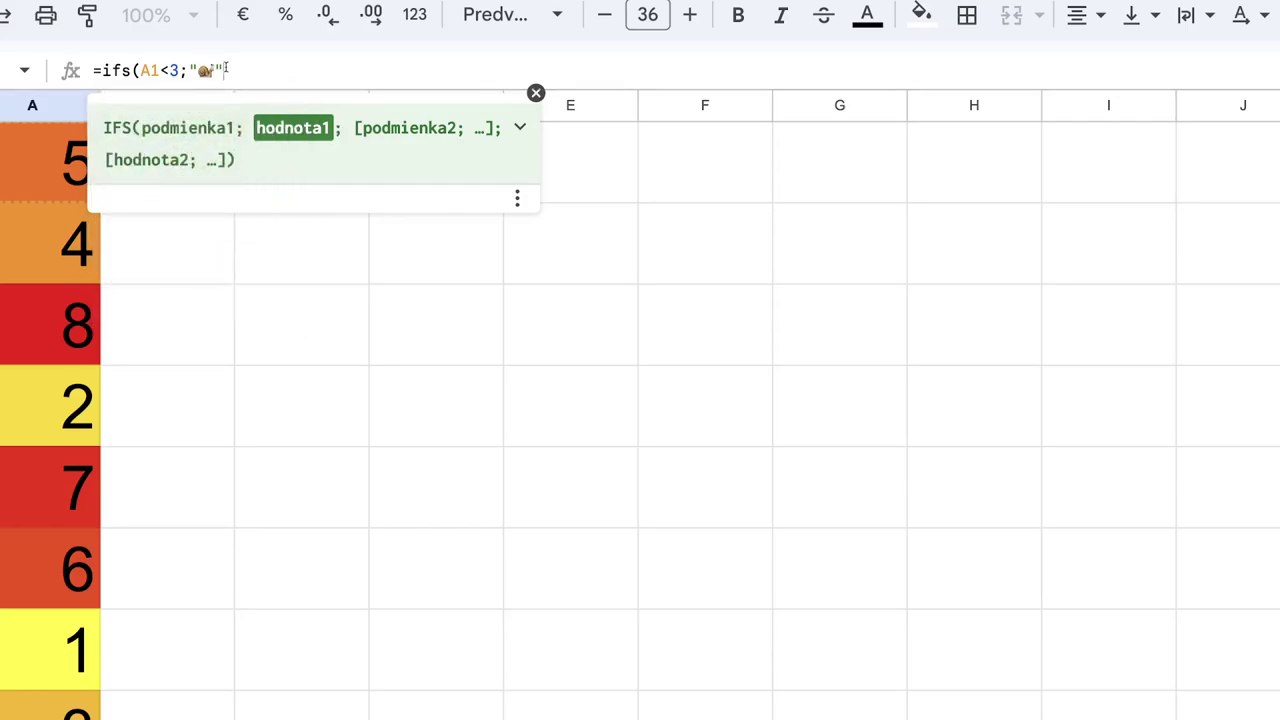
Add a second condition A1<6 that returns the elephant emoji "🐘" to the IFS formula in B1
type(";")
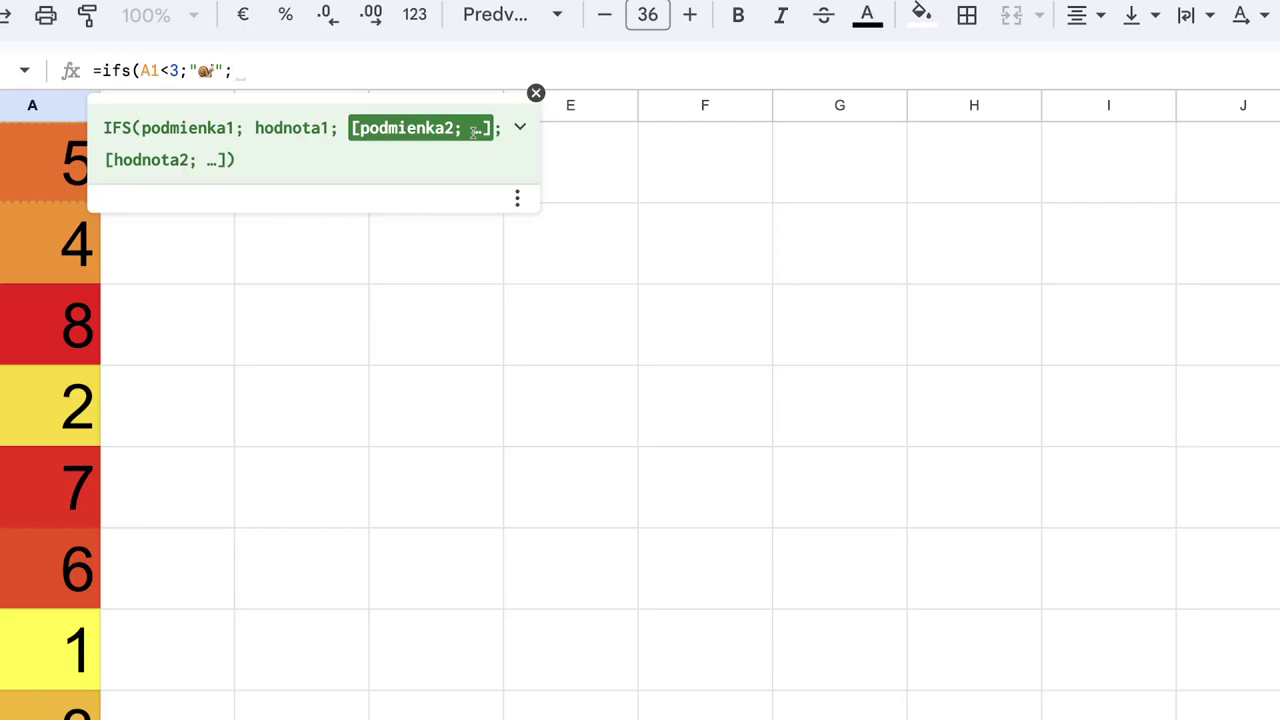
left_click(32, 174)
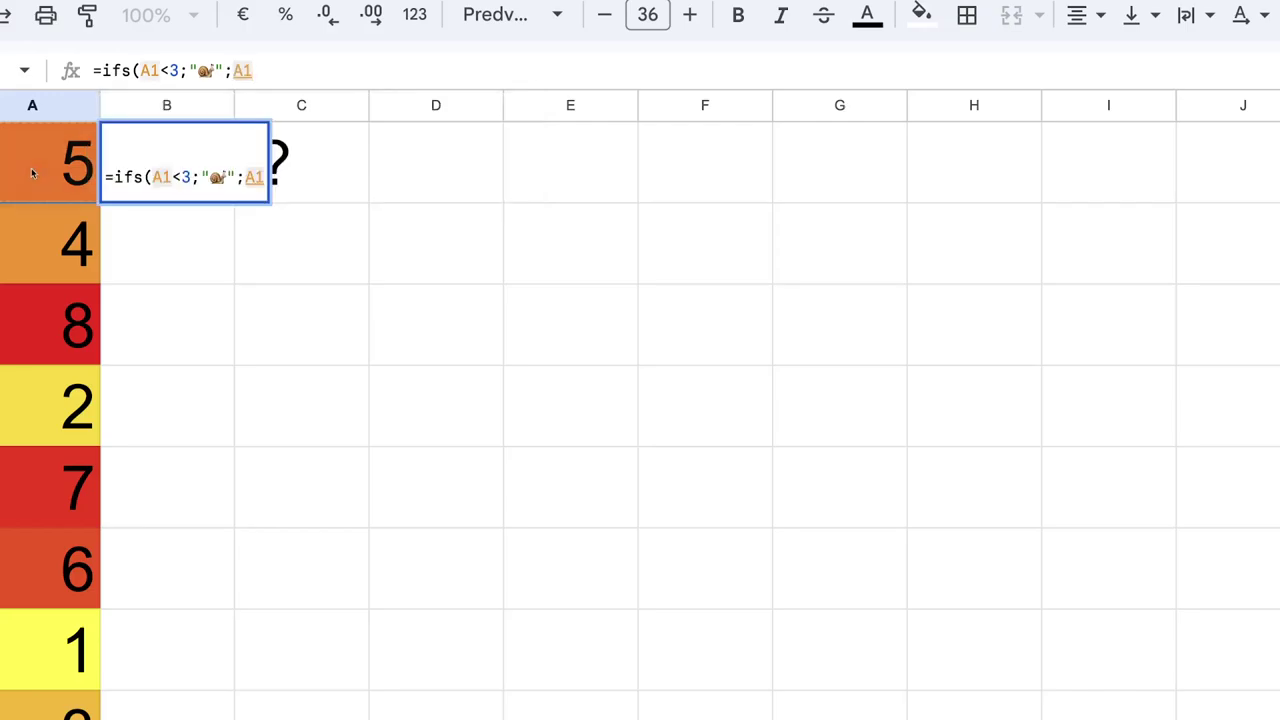
type("<6")
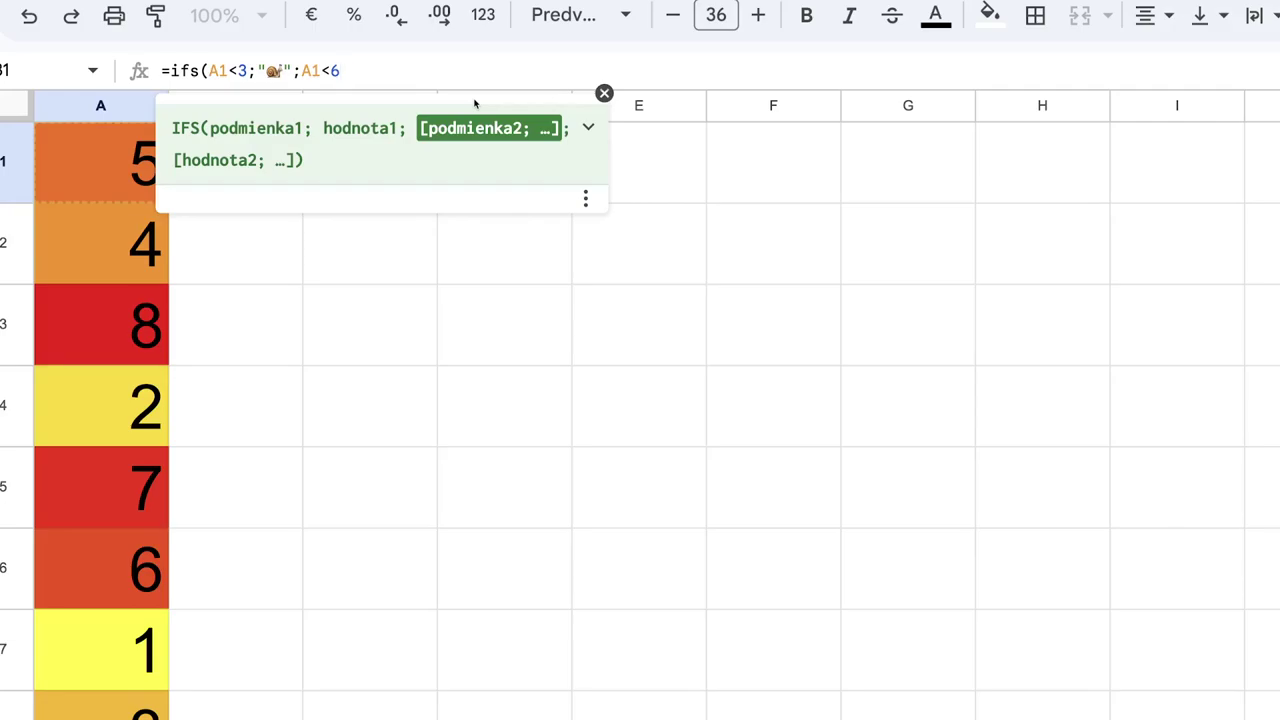
type(";")
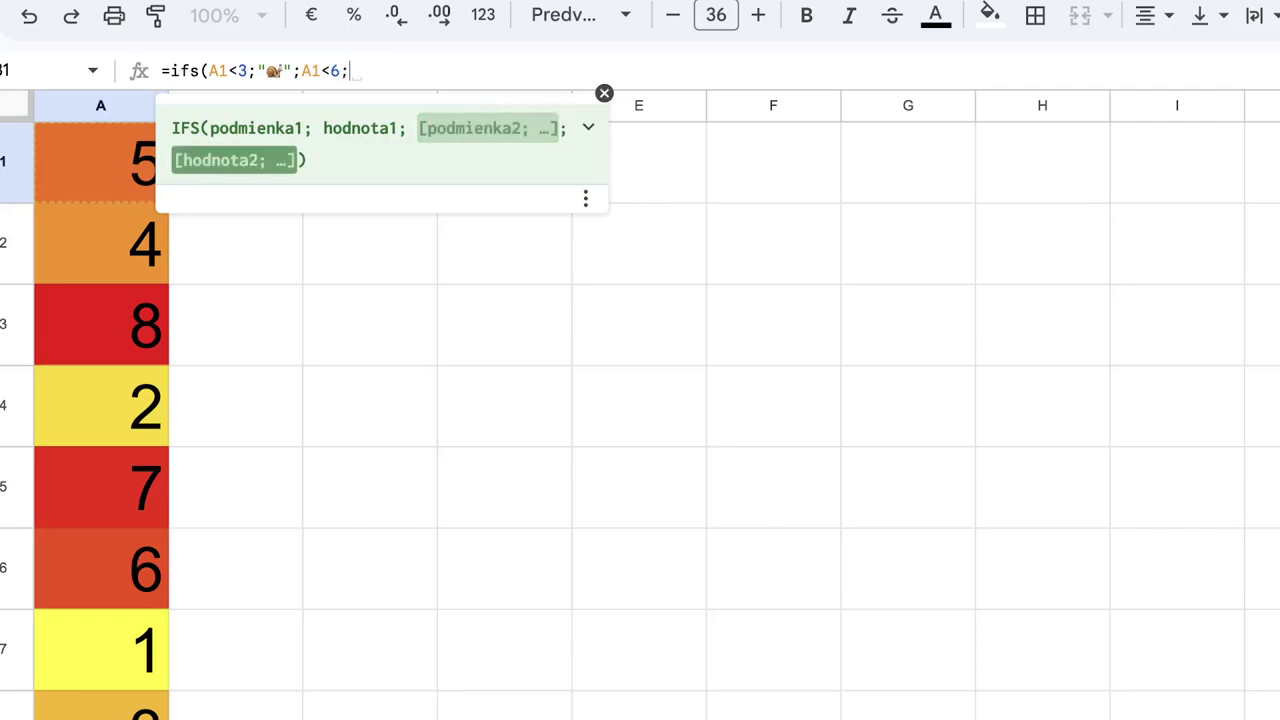
type("\"\"")
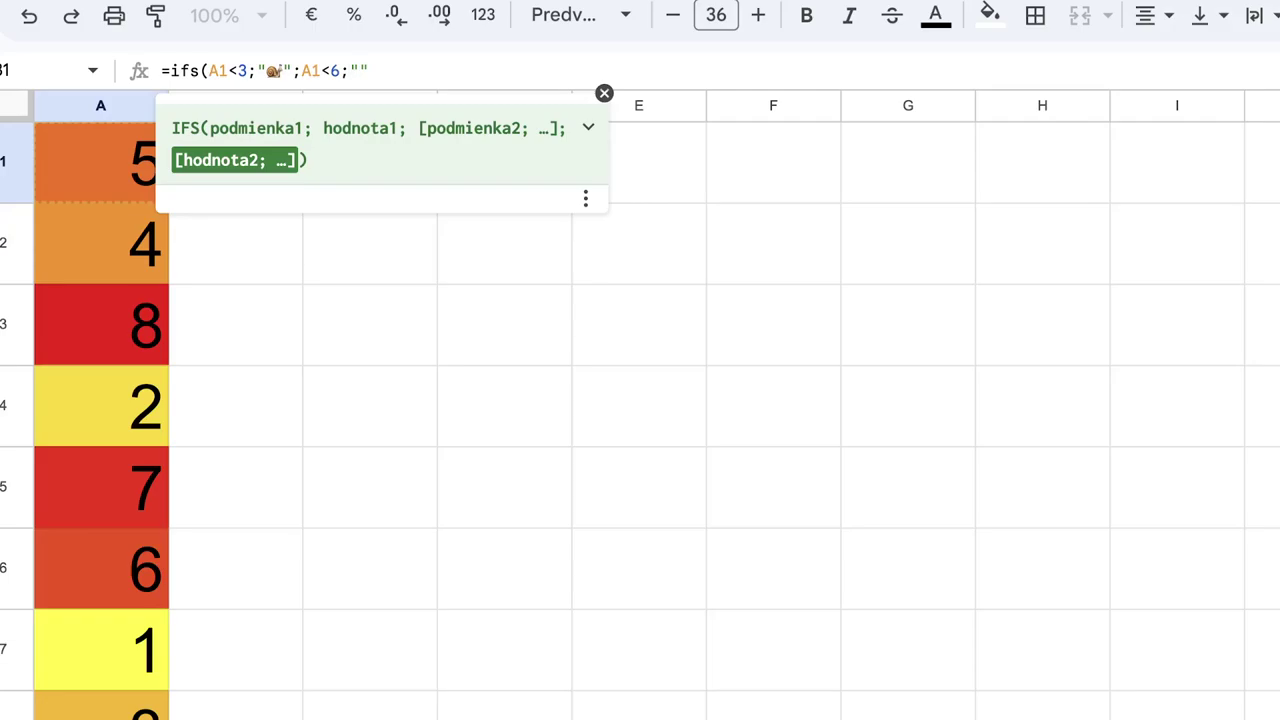
key("ctrl+super+space")
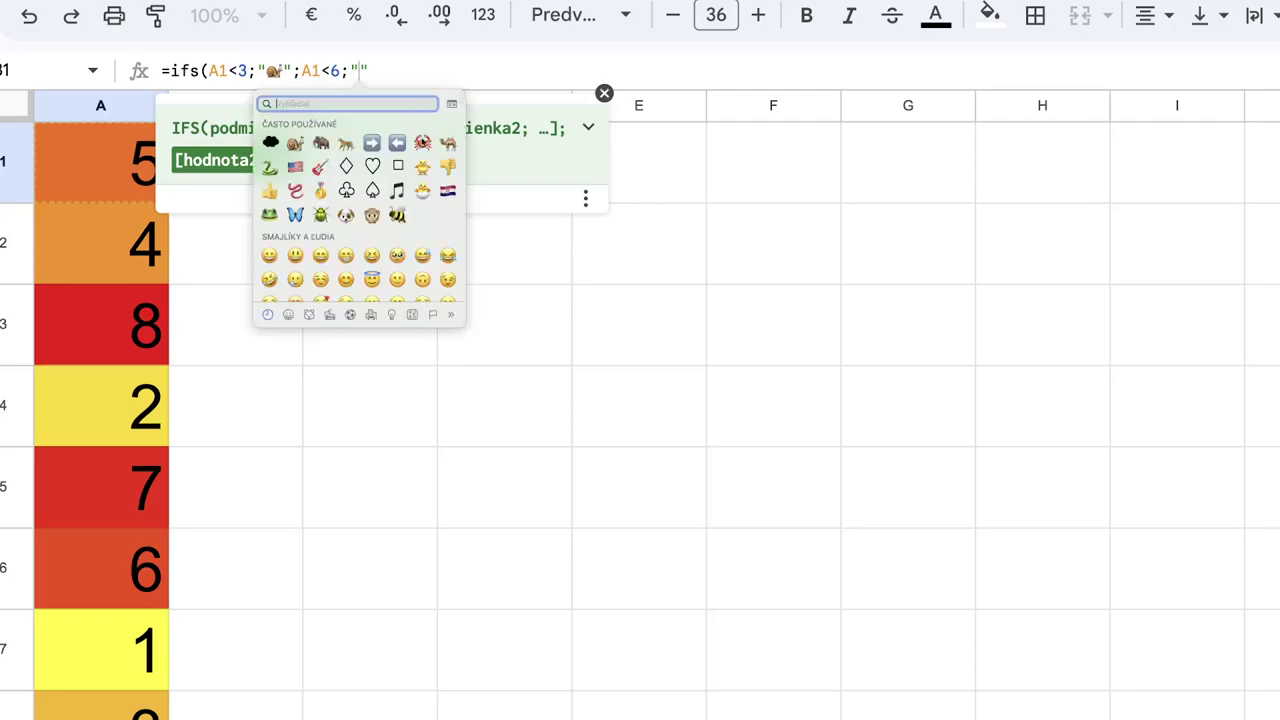
left_click(320, 143)
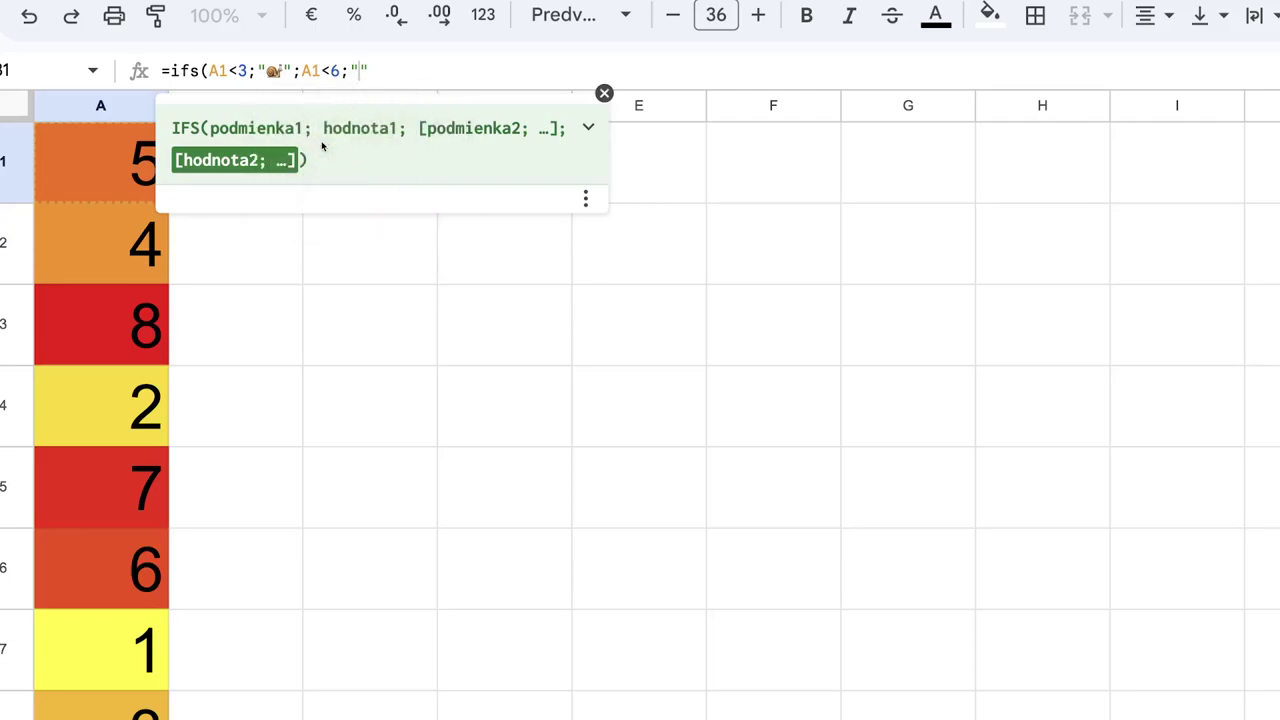
key("Right")
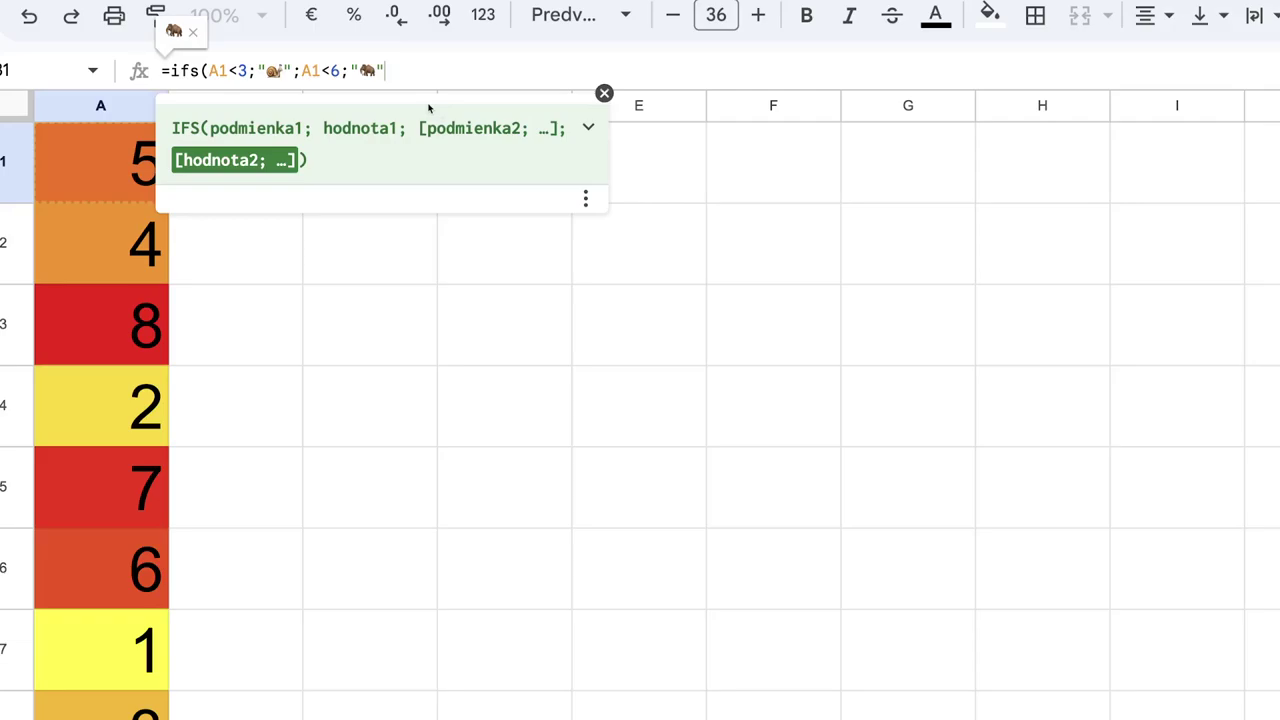
Add a third condition A1<9 returning the leopard emoji "🐆" to the IFS formula in B1 and autofill the formula down column B
type(";")
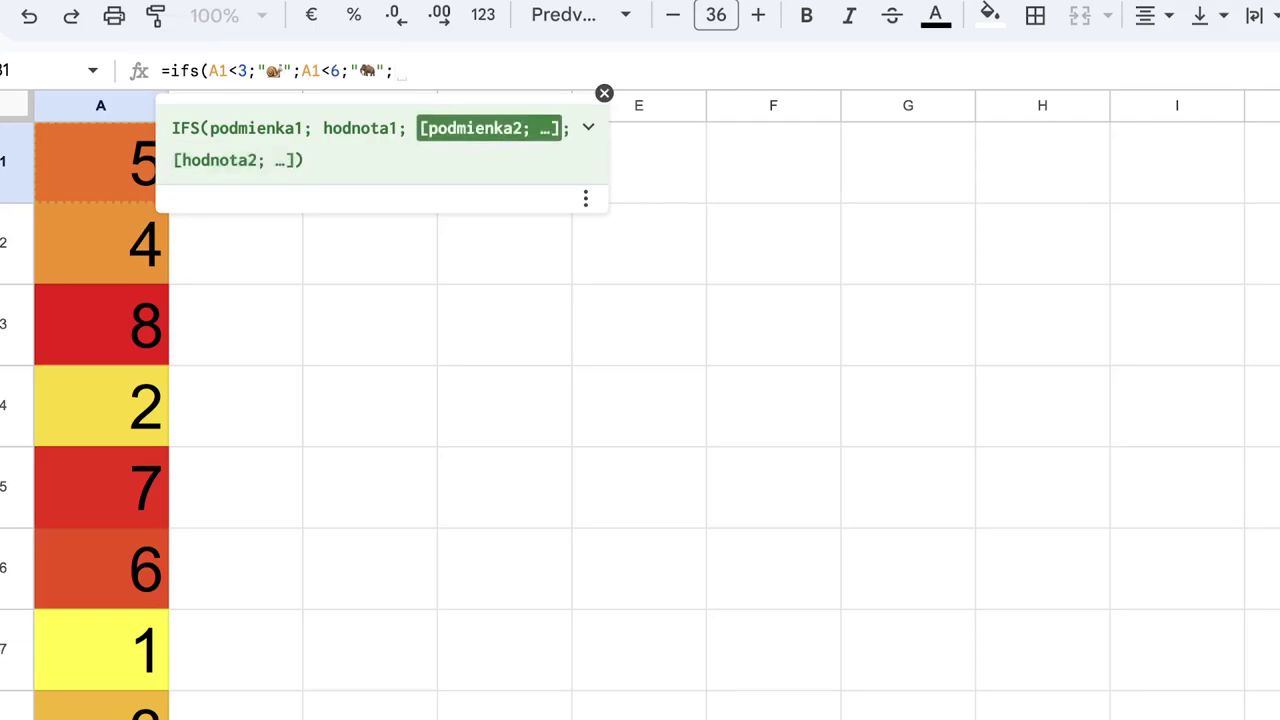
left_click(110, 157)
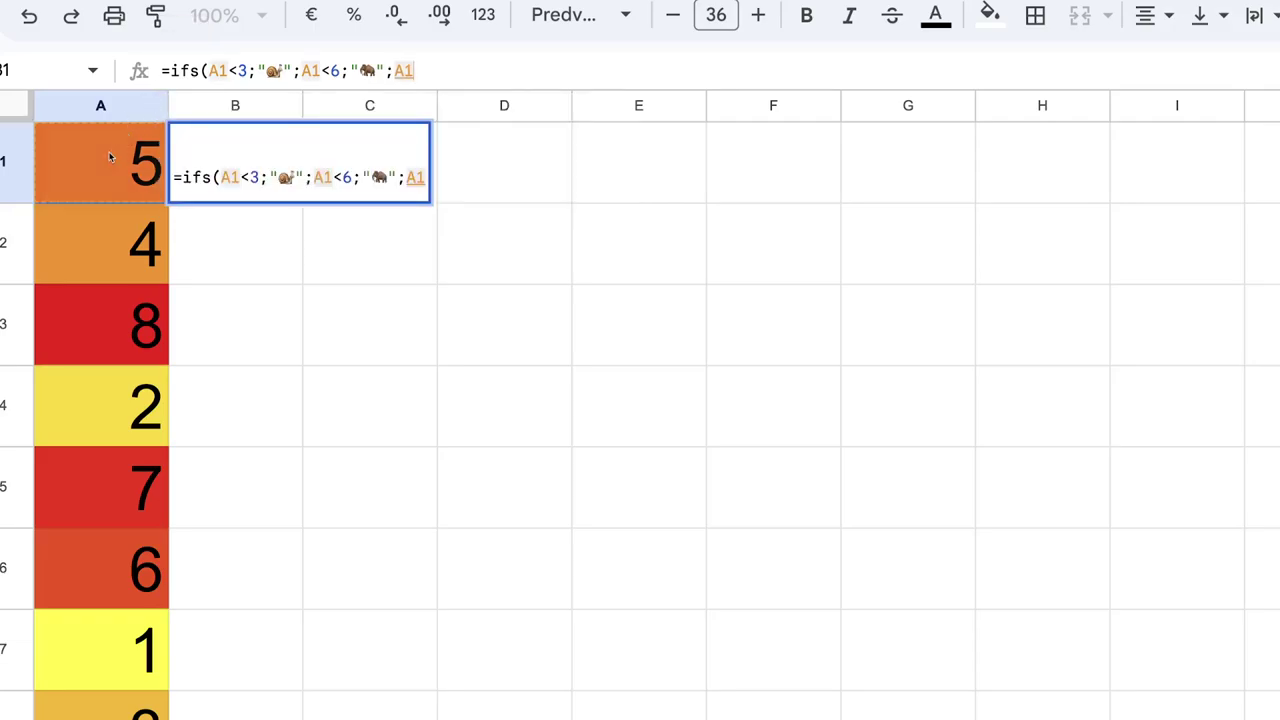
type("<9;\"\"")
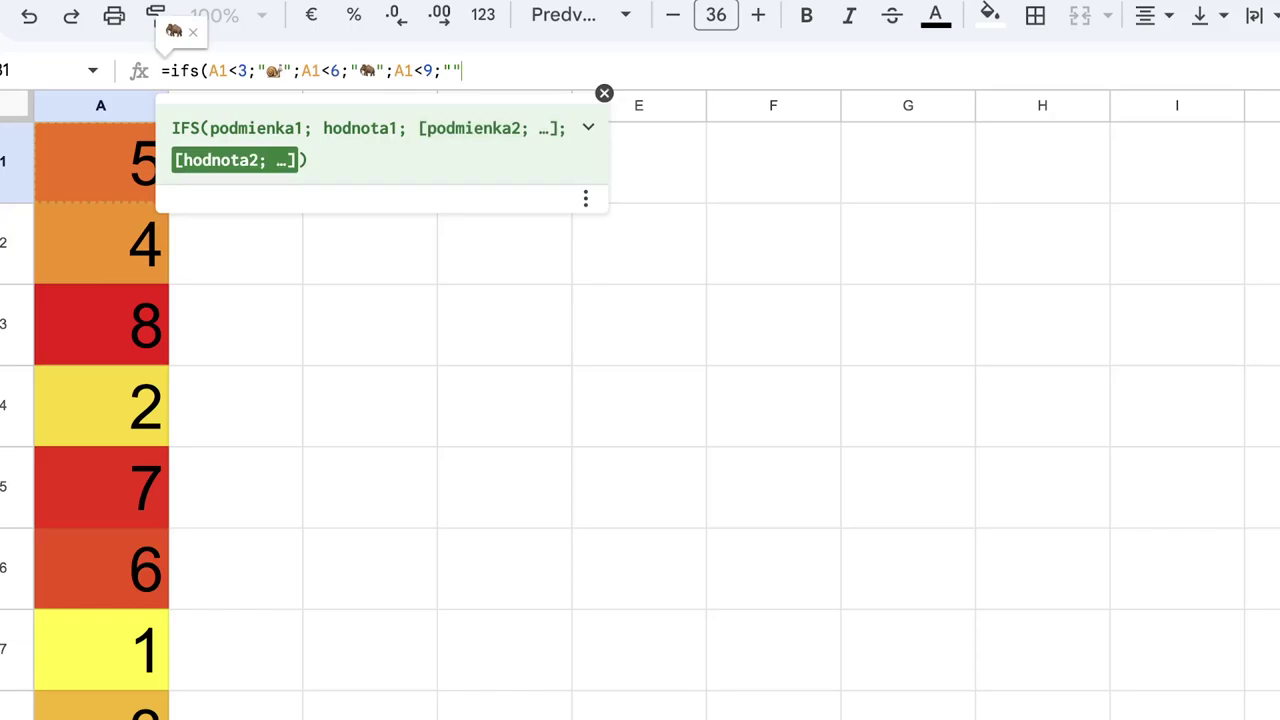
key("Left")
key("ctrl+super+space")
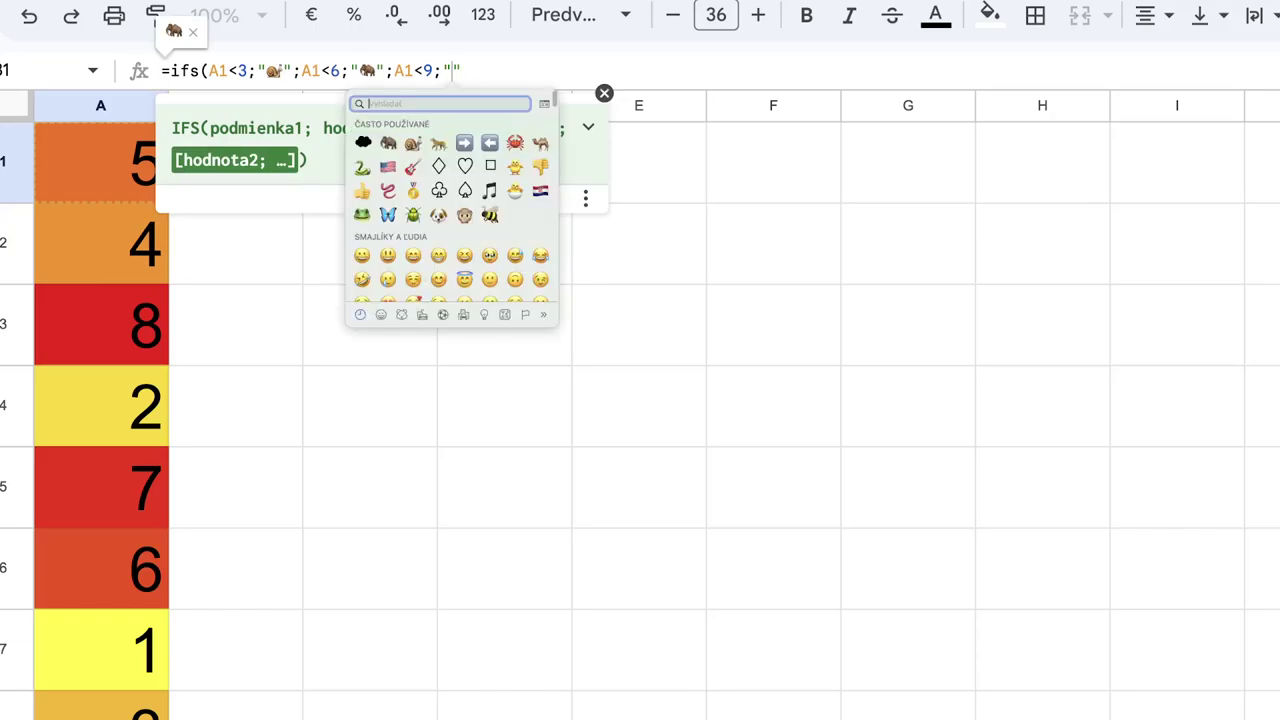
left_click(438, 145)
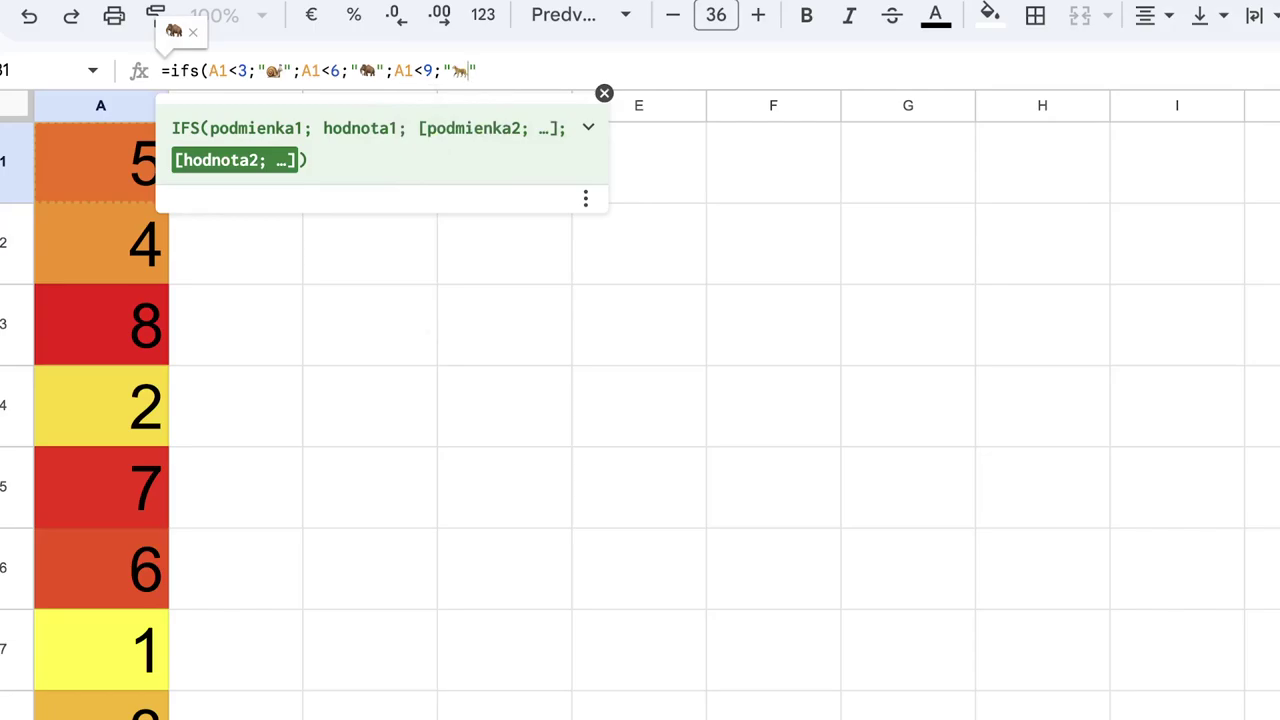
key("Return")
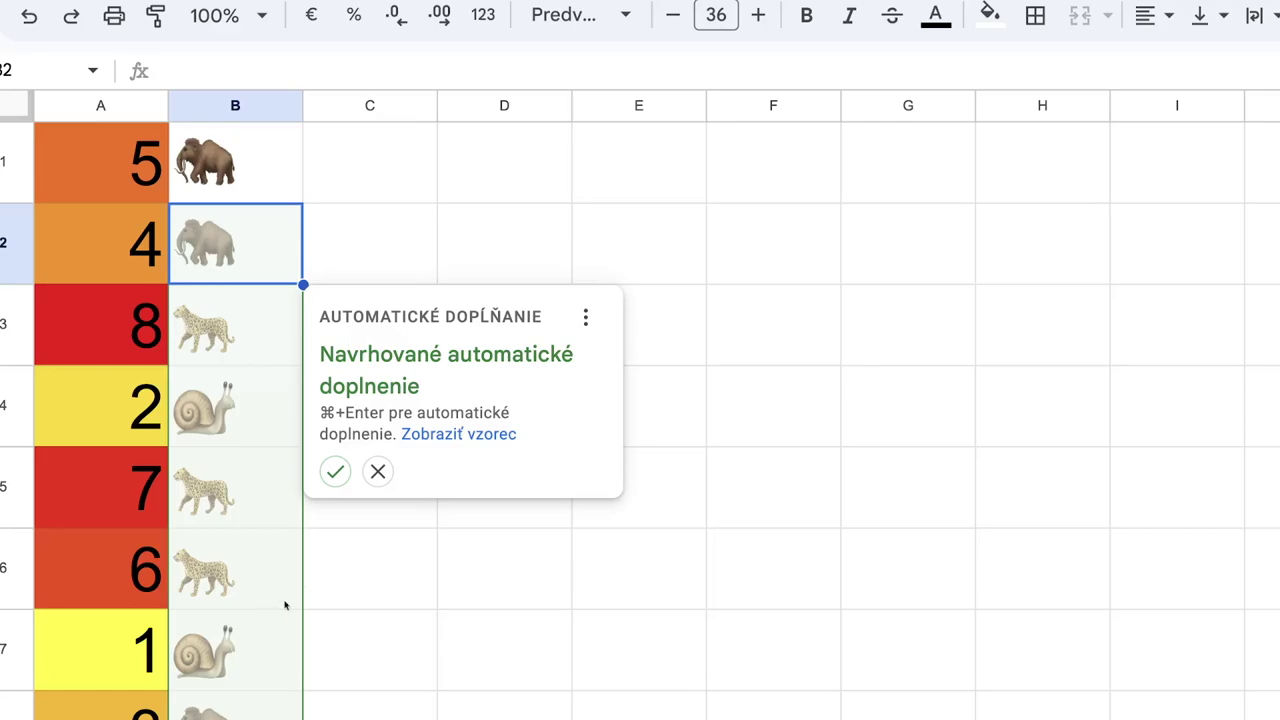
left_click(336, 472)
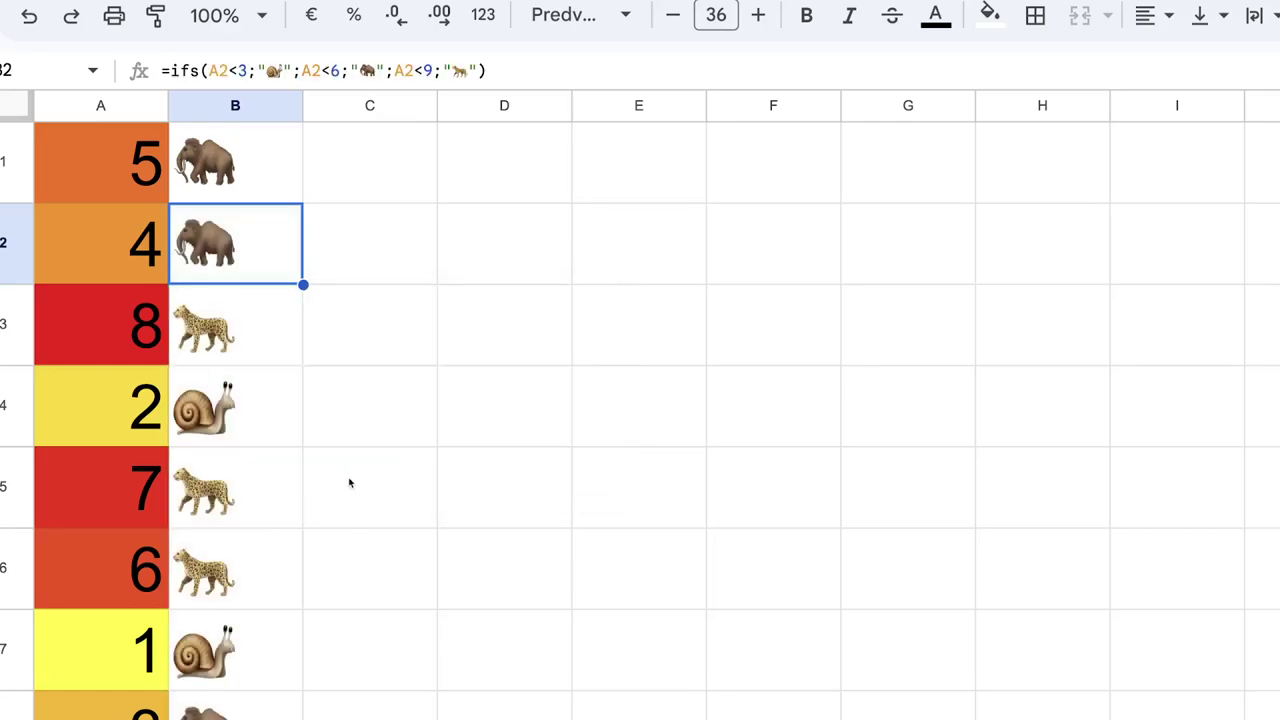
scroll(393, 496, "down", 1)
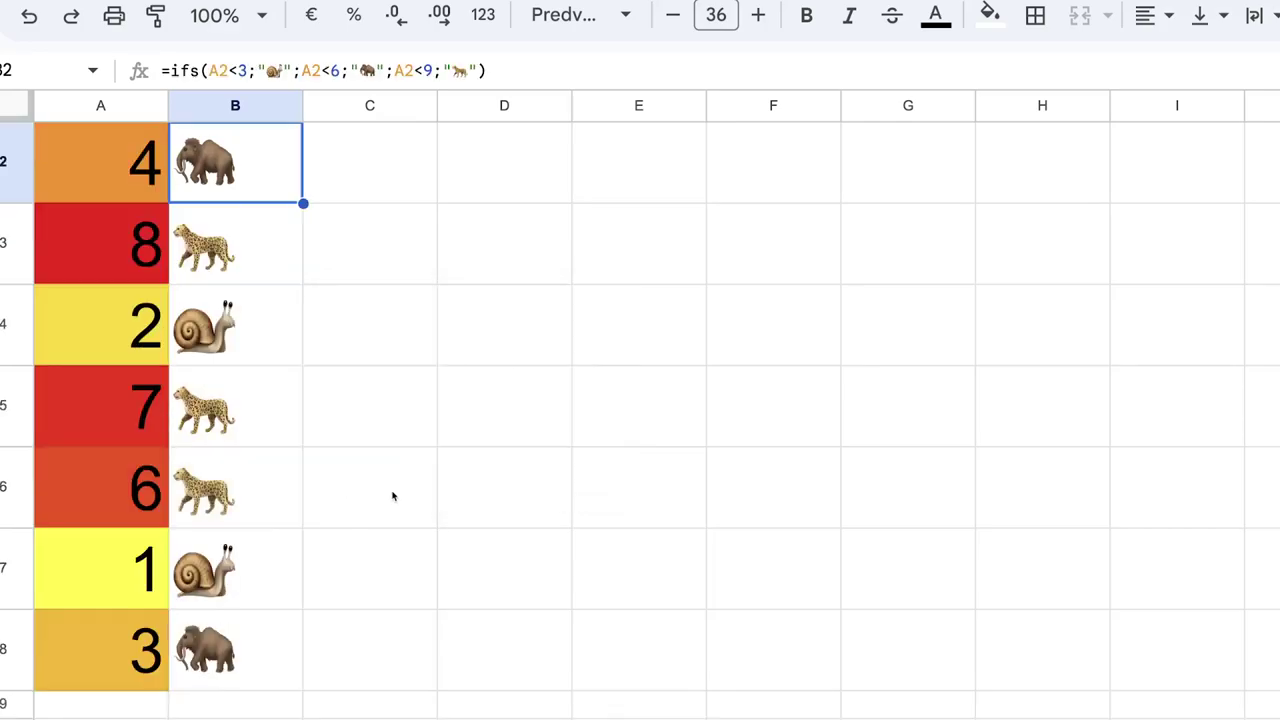
Change the value in cell A3 to 4 and the value in cell A2 to 8
left_click(153, 276)
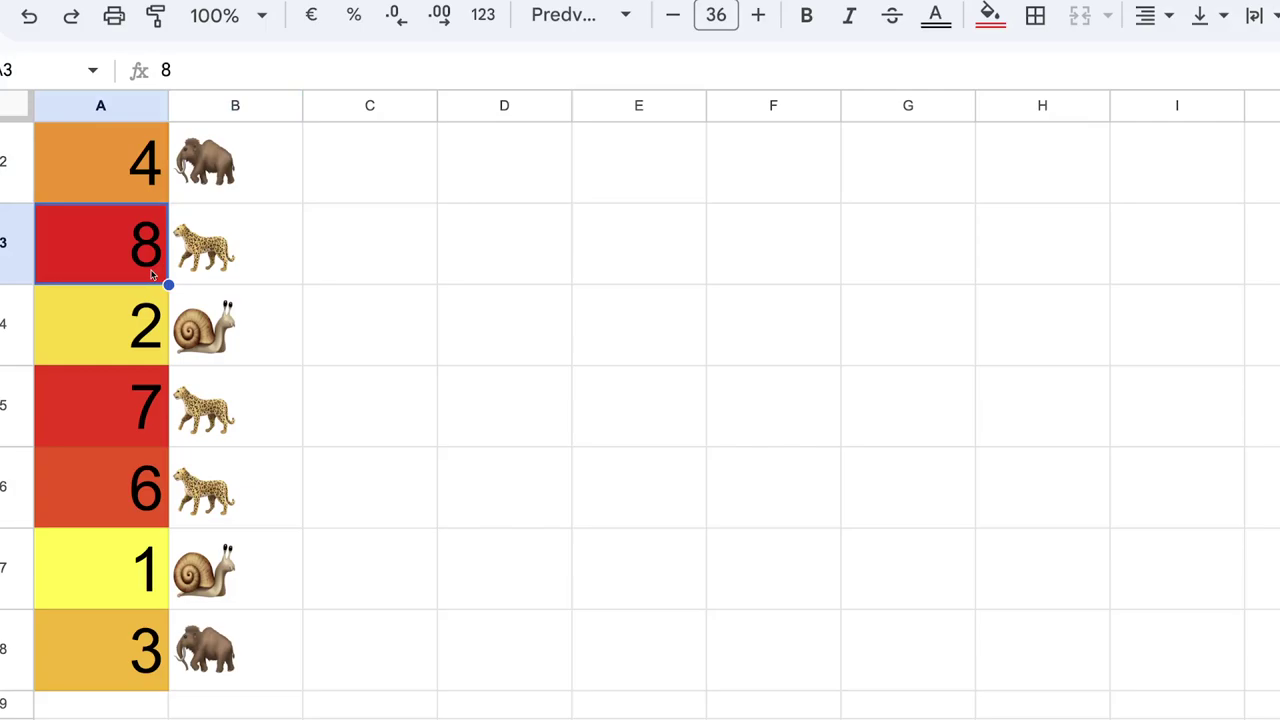
type("4")
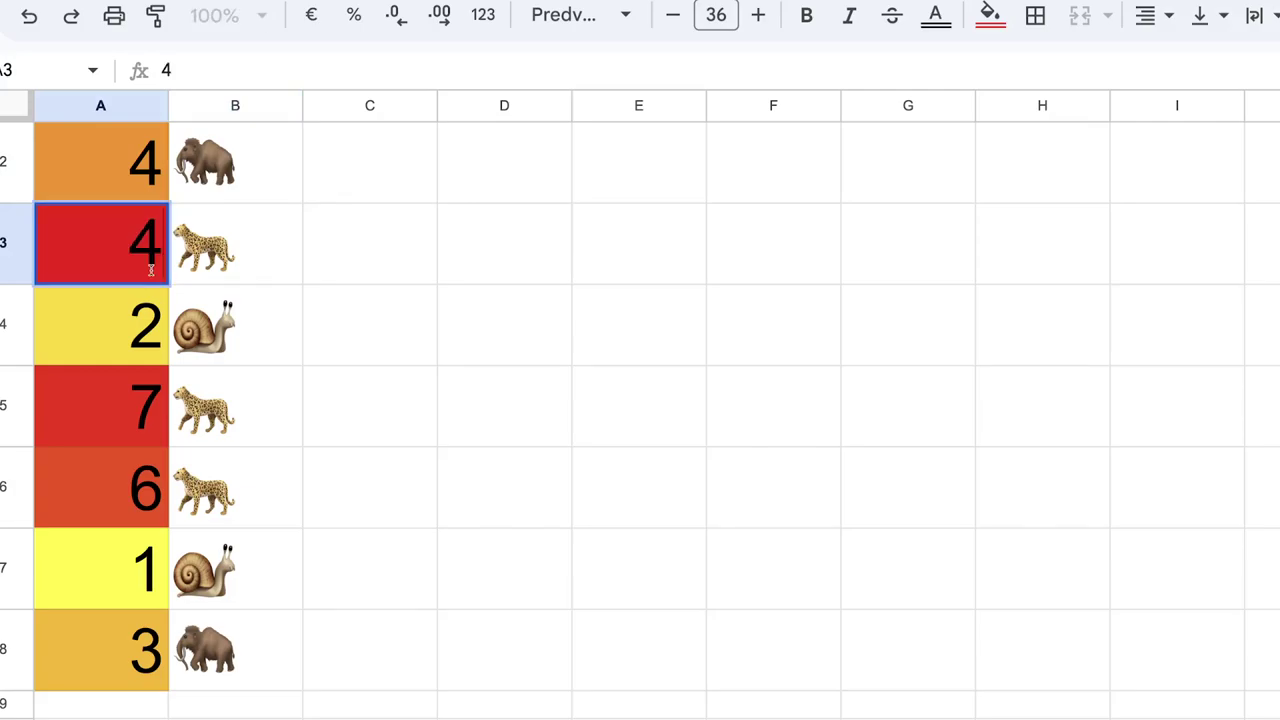
key("Return")
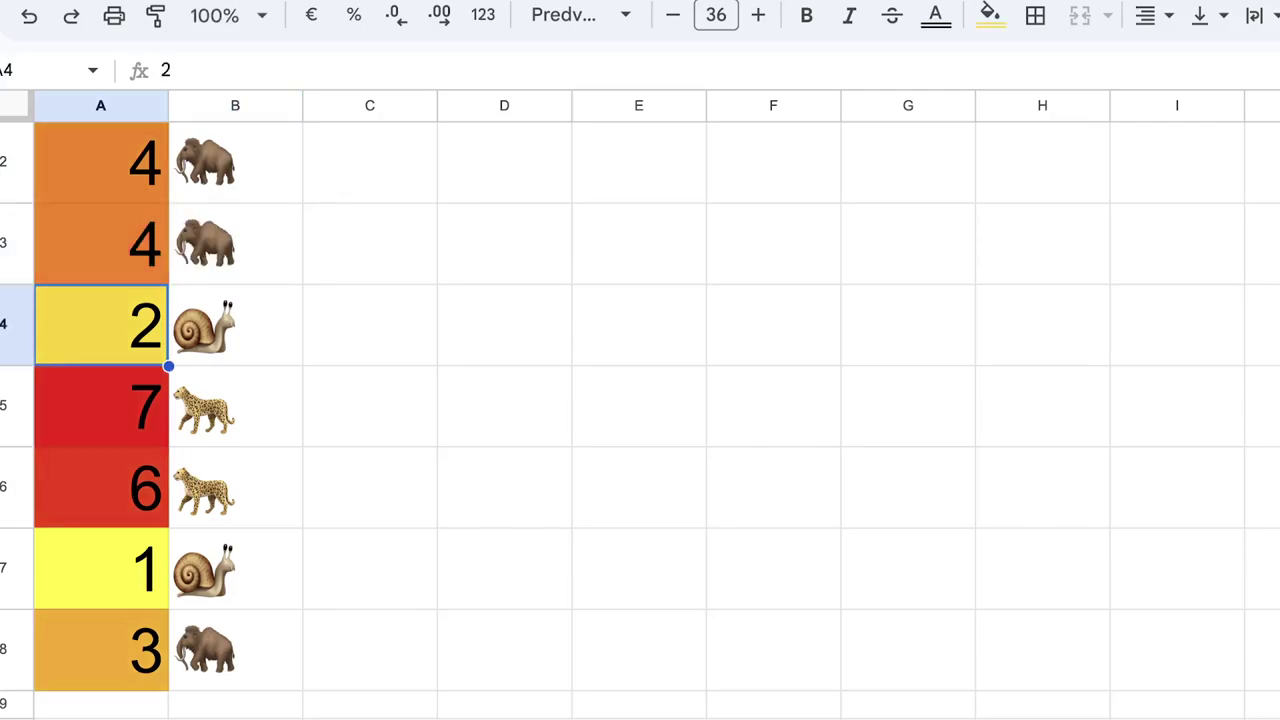
left_click(150, 176)
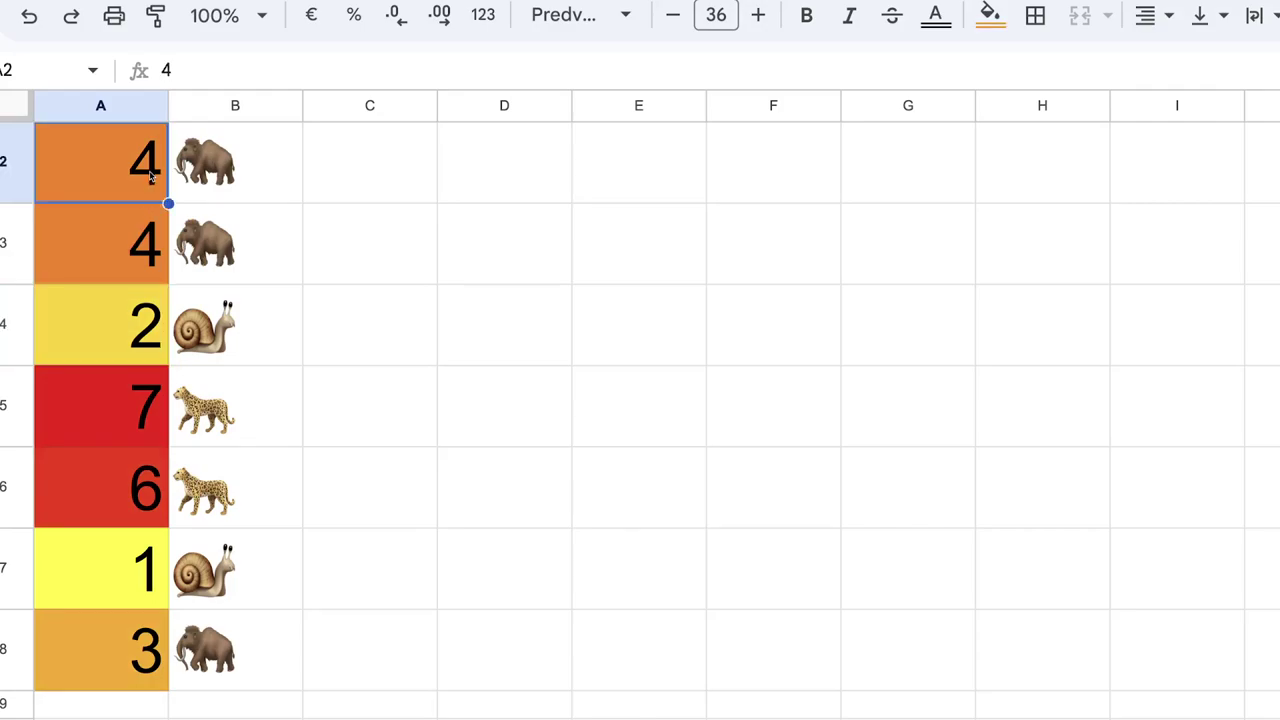
type("8")
key("Return")
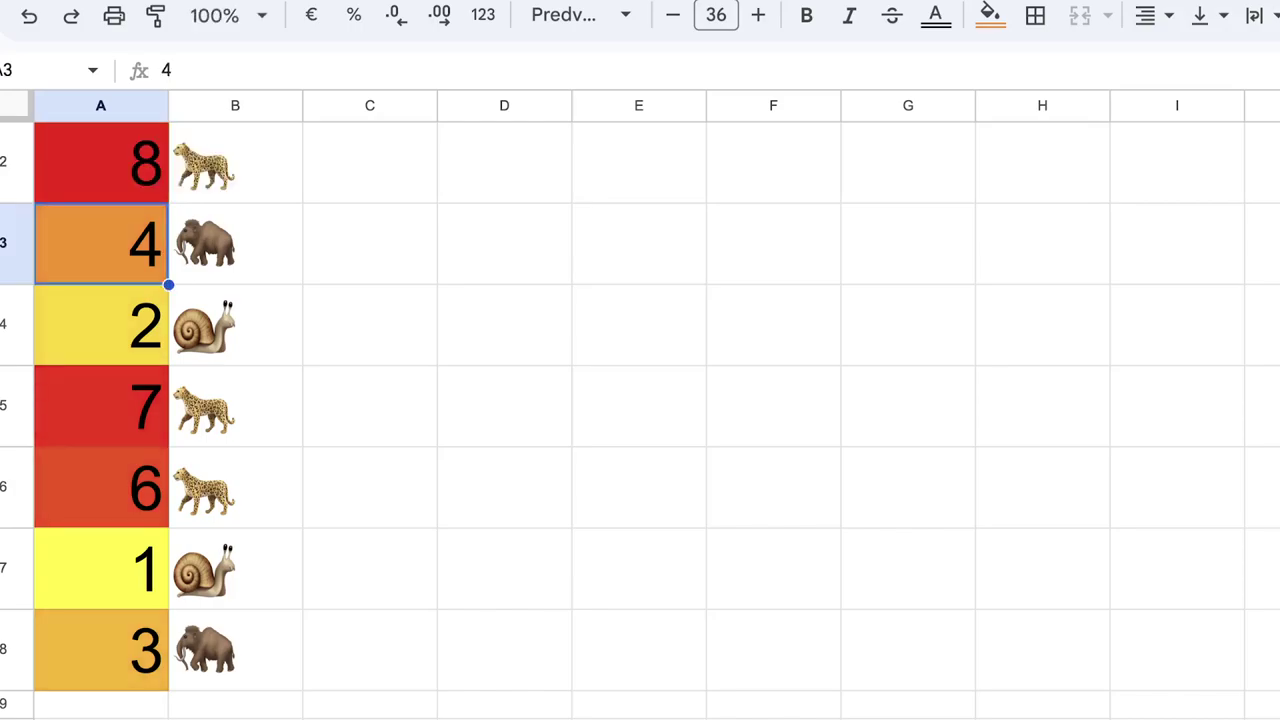
Begin a MAKEARRAY formula in cell D3 with 3 rows and 5 columns
left_click(507, 263)
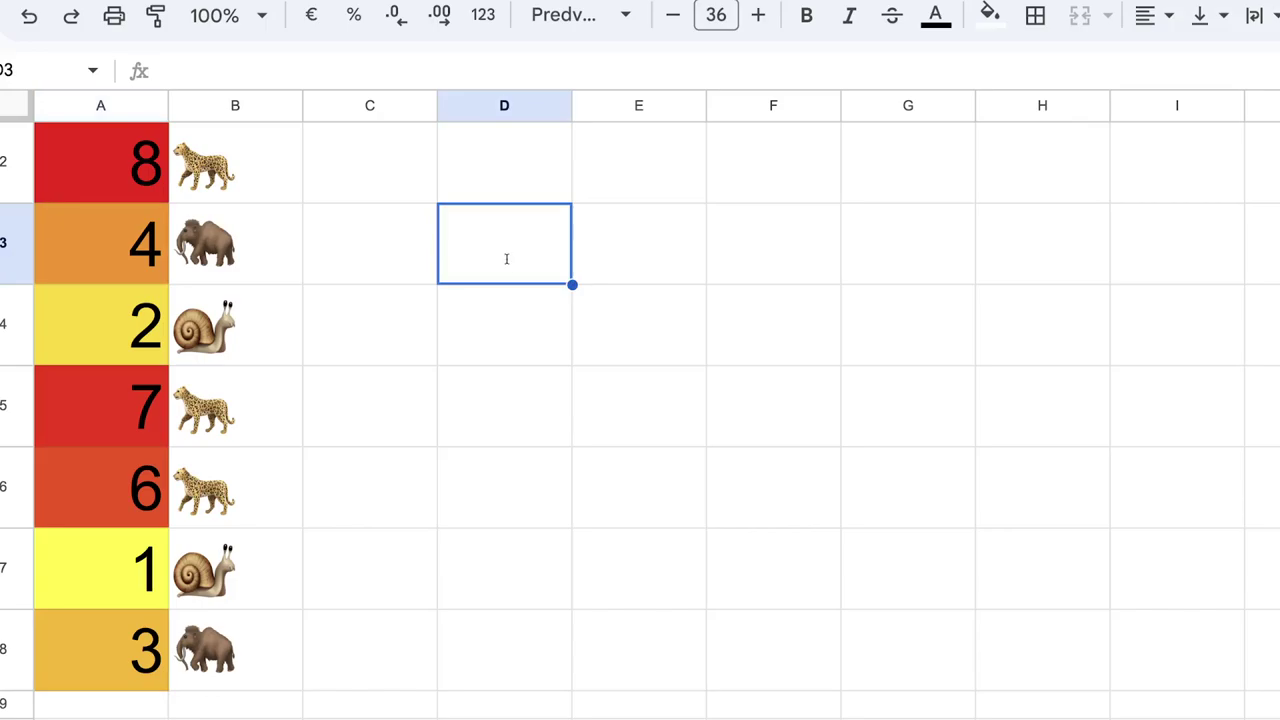
type("=ma")
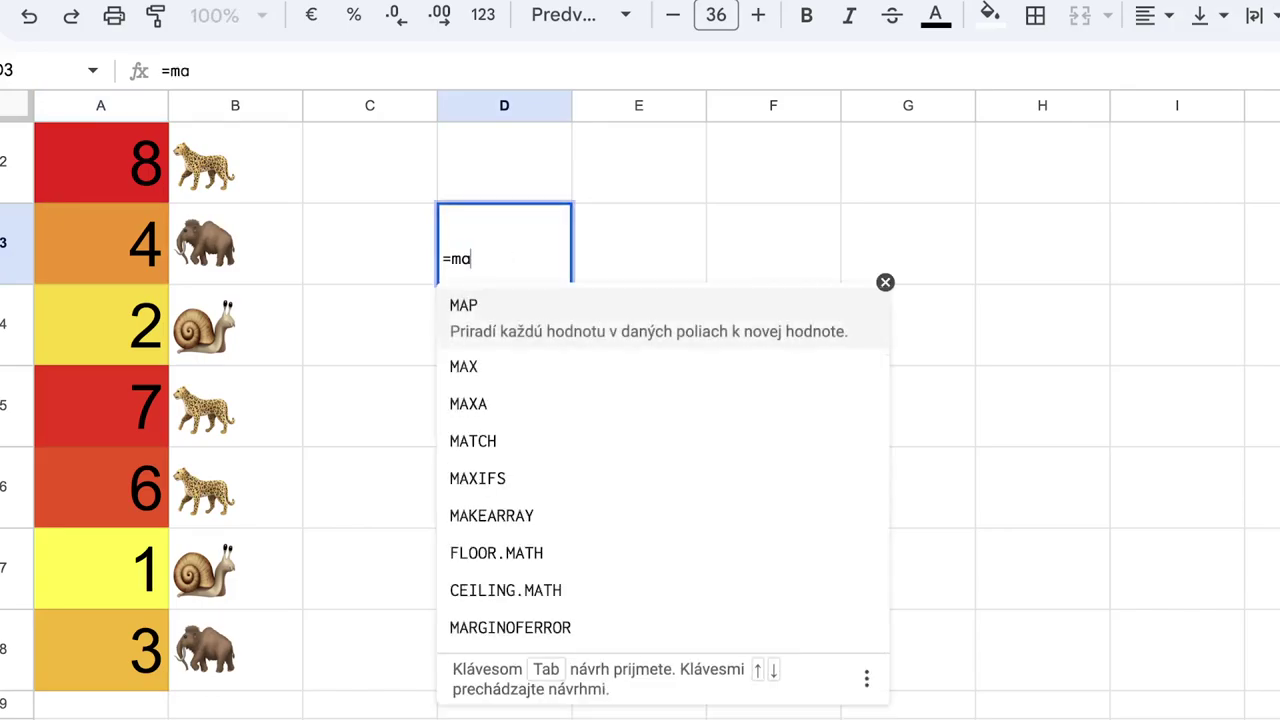
type("k")
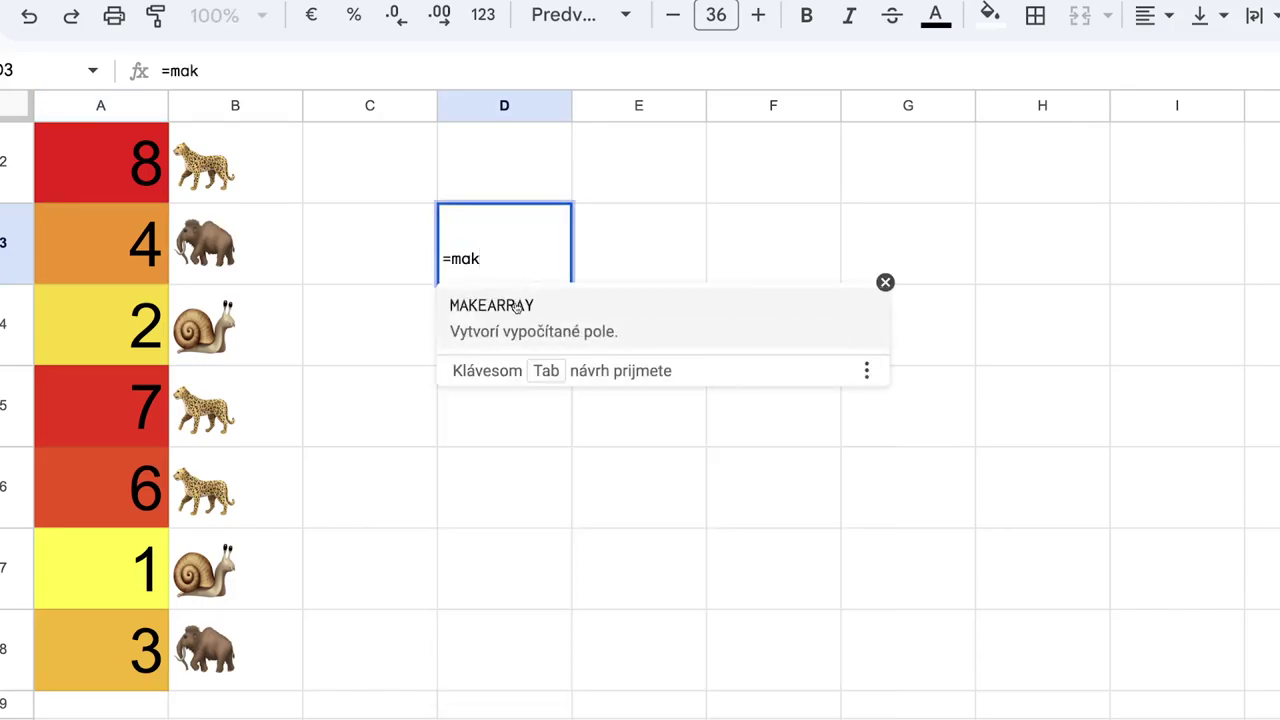
left_click(517, 307)
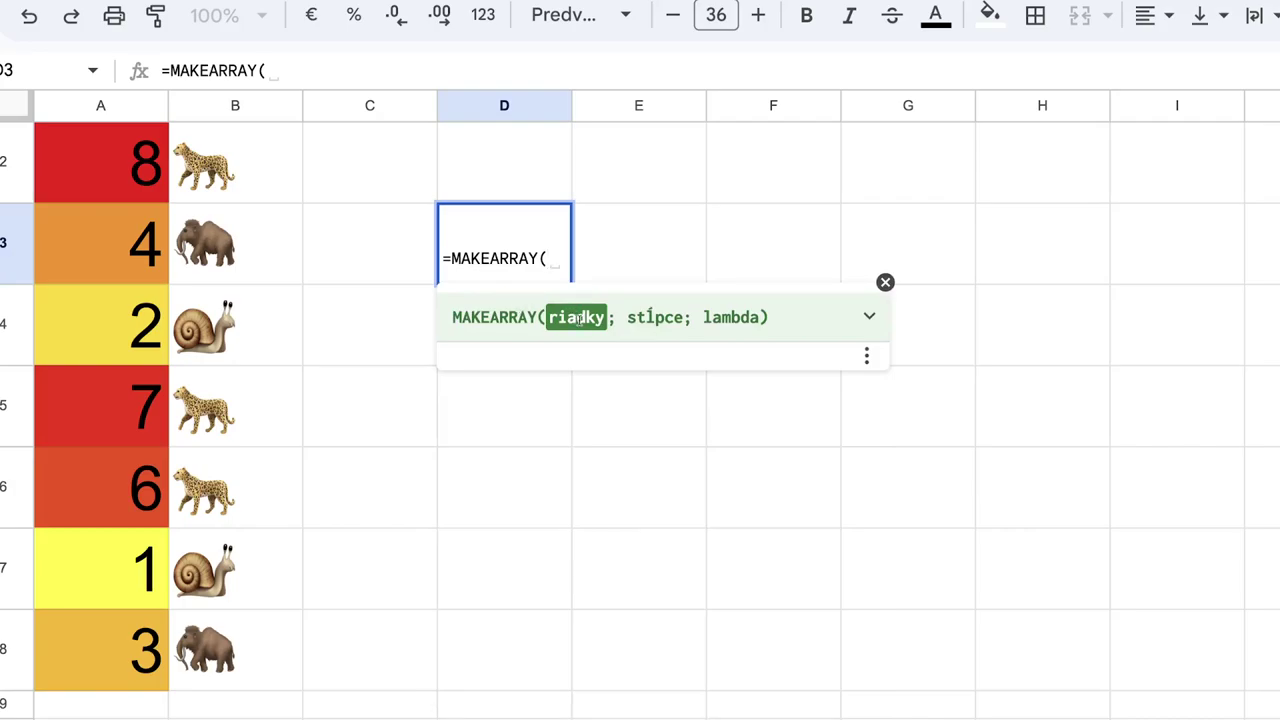
type("3; ")
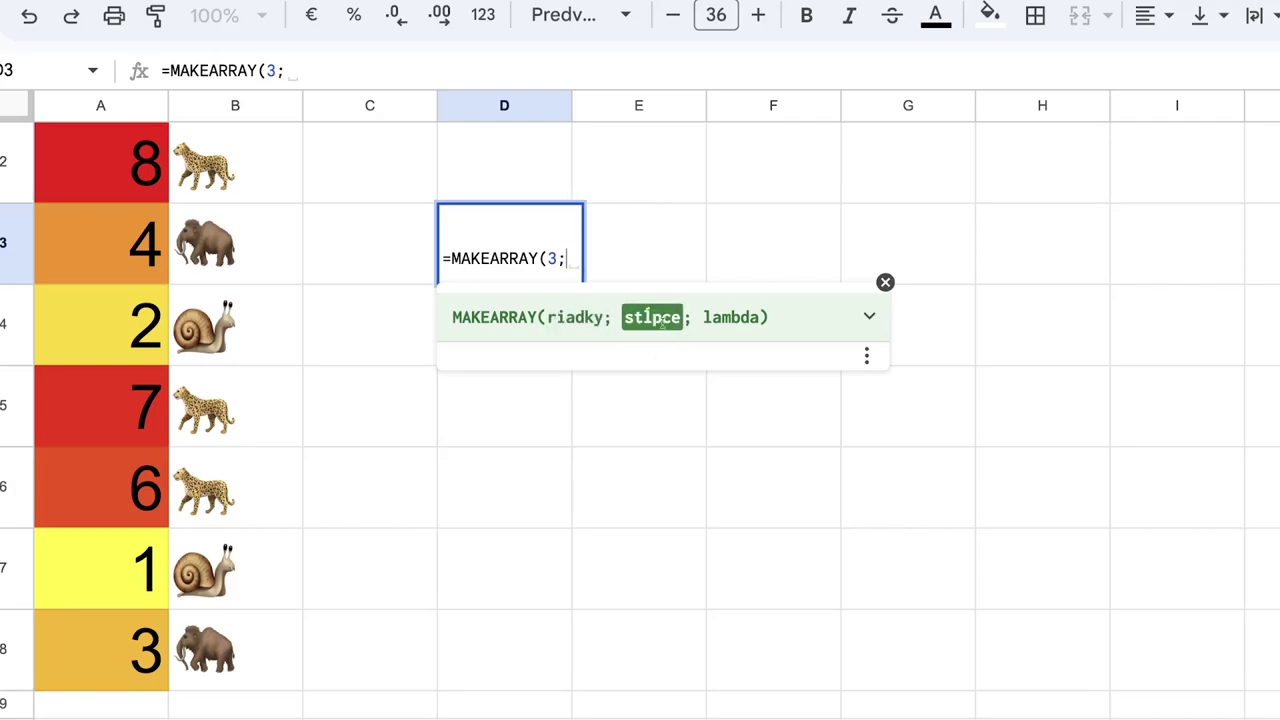
type("5")
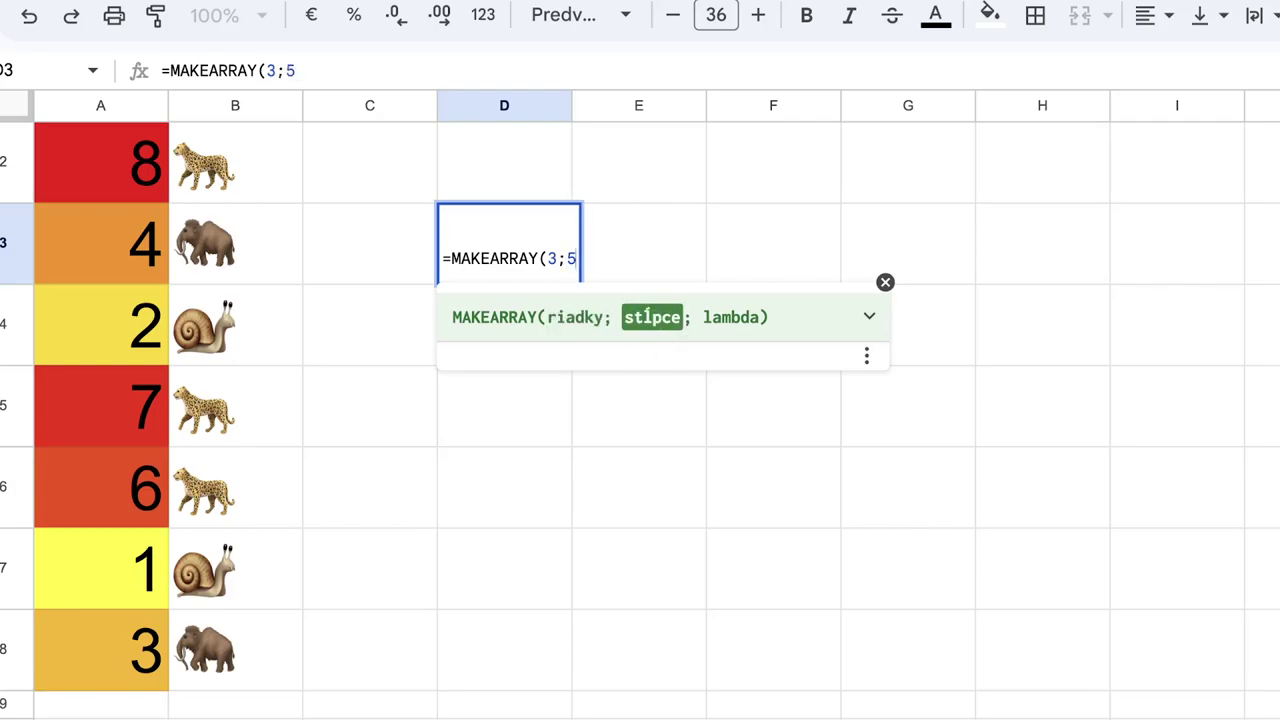
type(";")
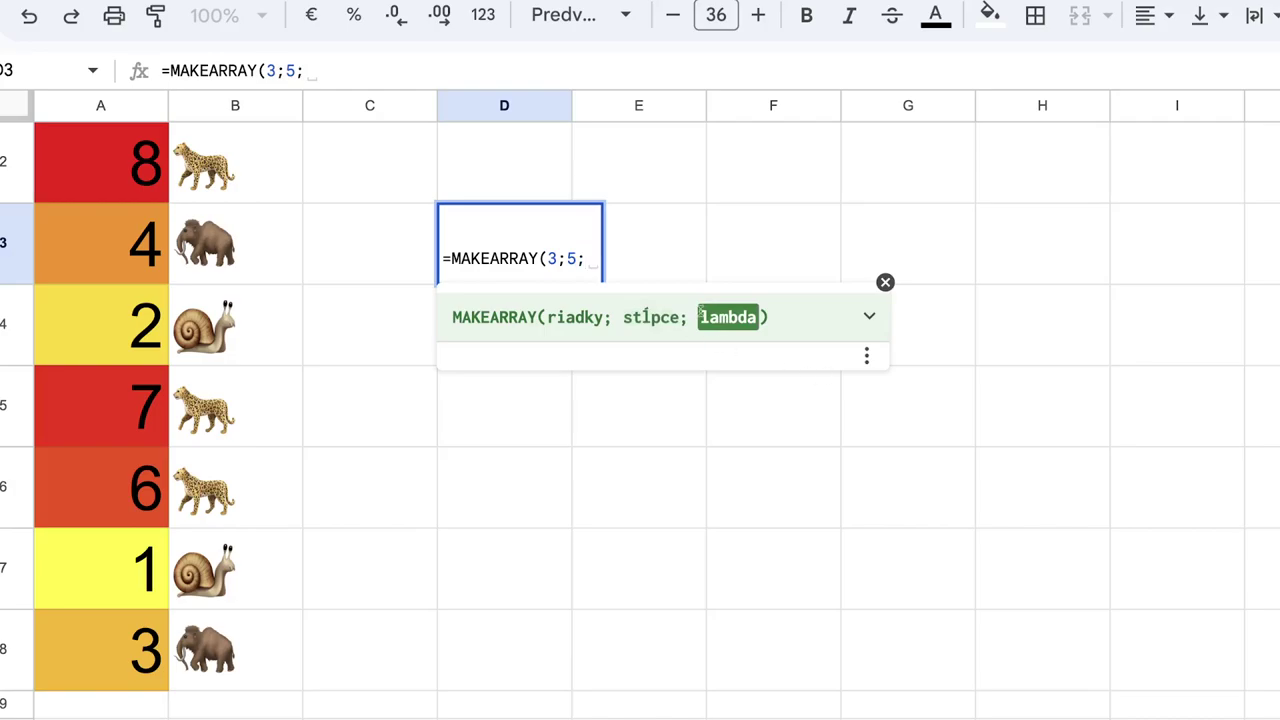
Complete the MAKEARRAY formula in D3 with a LAMBDA function containing only the camel emoji "🐫"
type("lam")
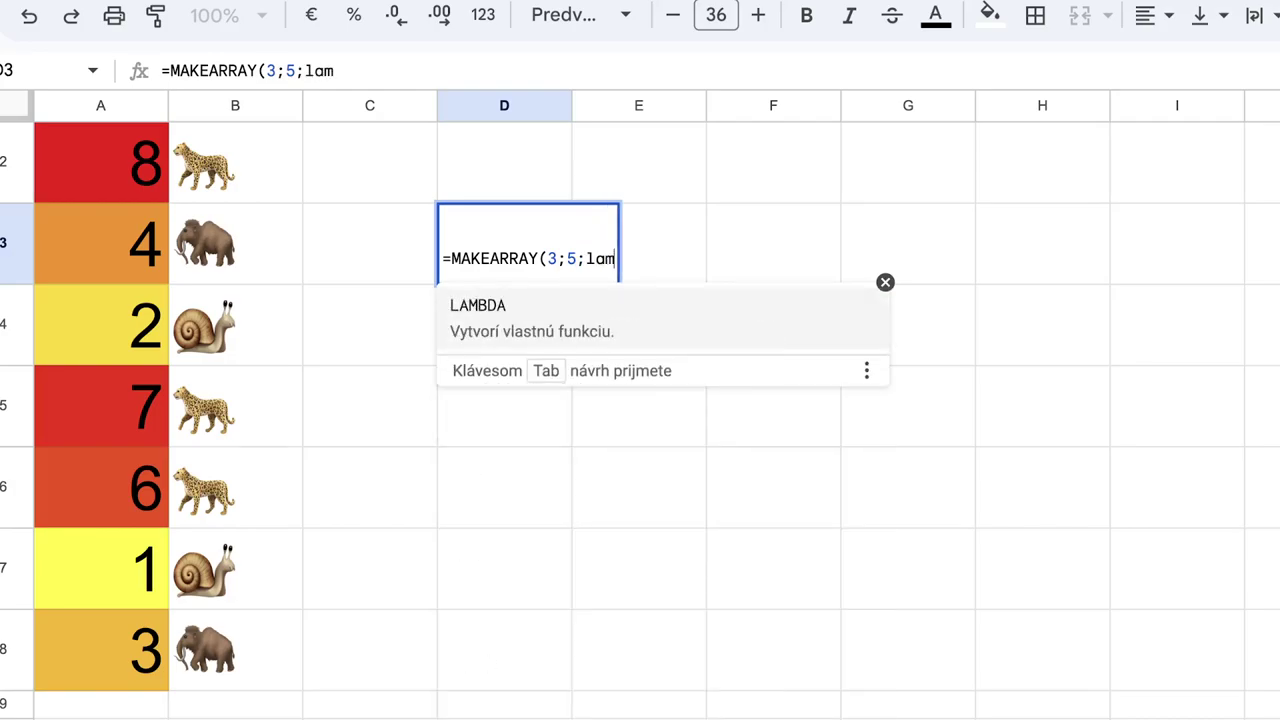
left_click(465, 318)
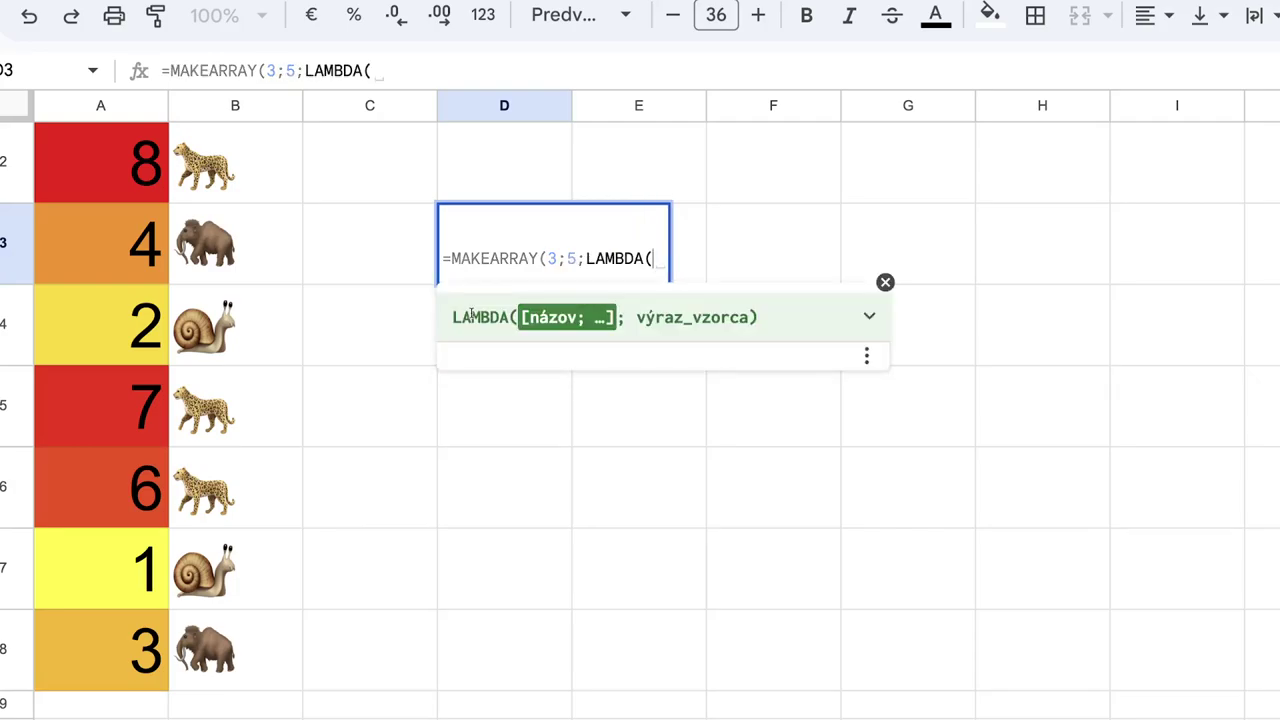
type("\"\"")
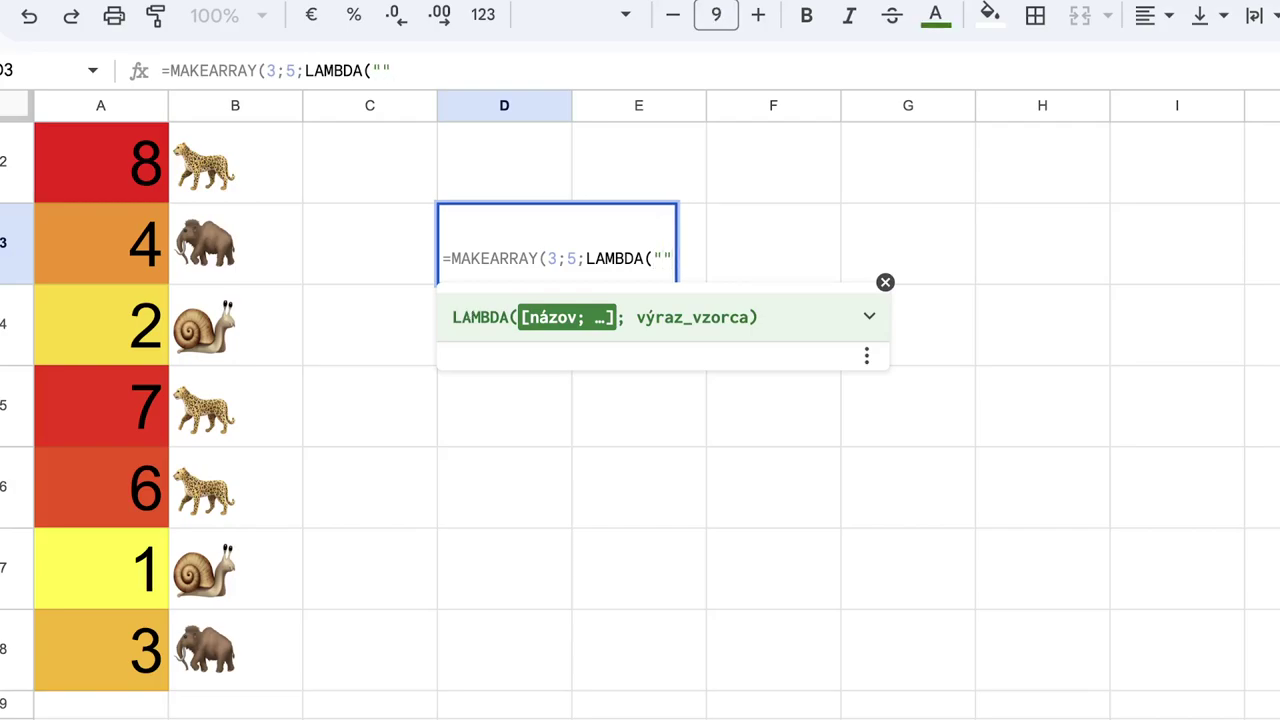
key("ctrl+super+space")
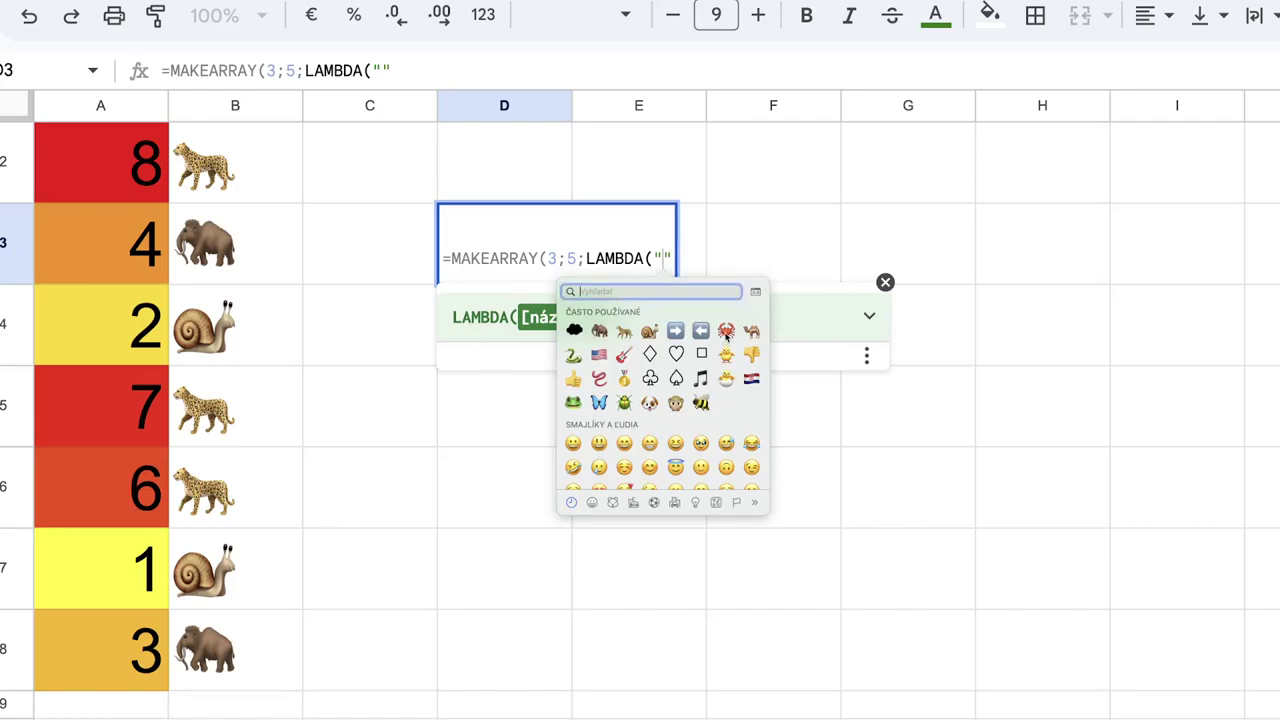
left_click(749, 334)
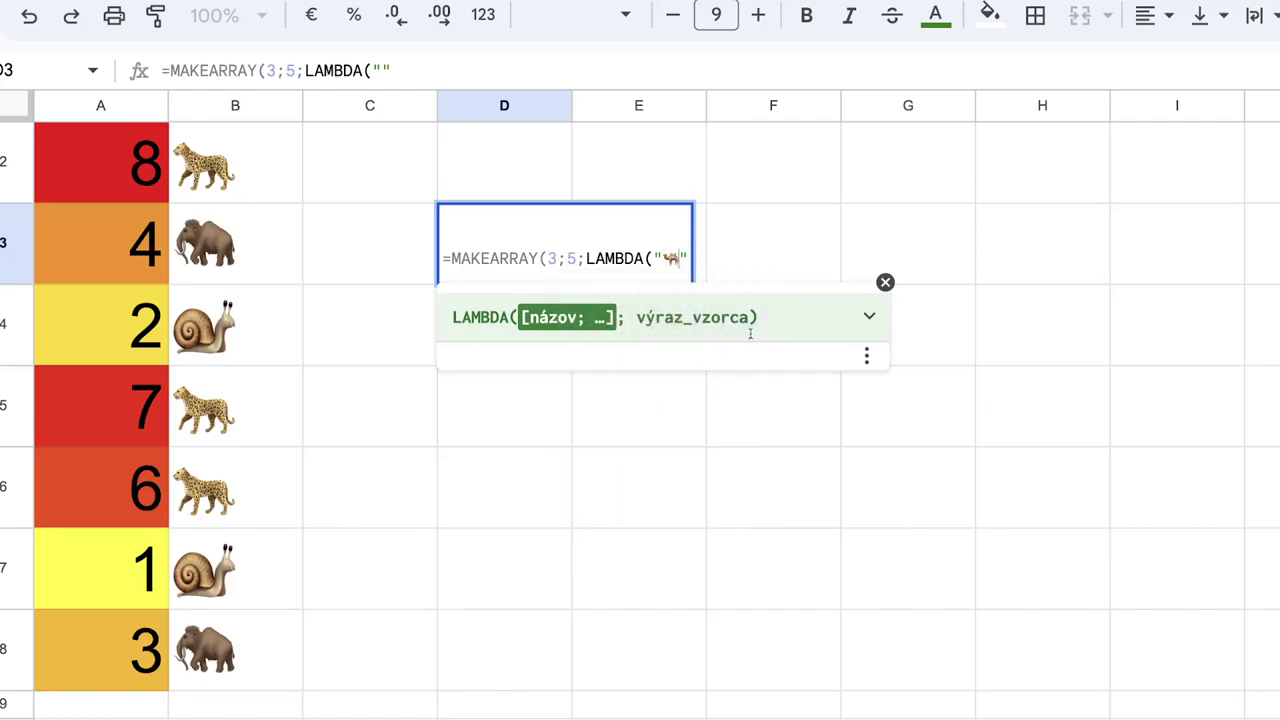
key("Return")
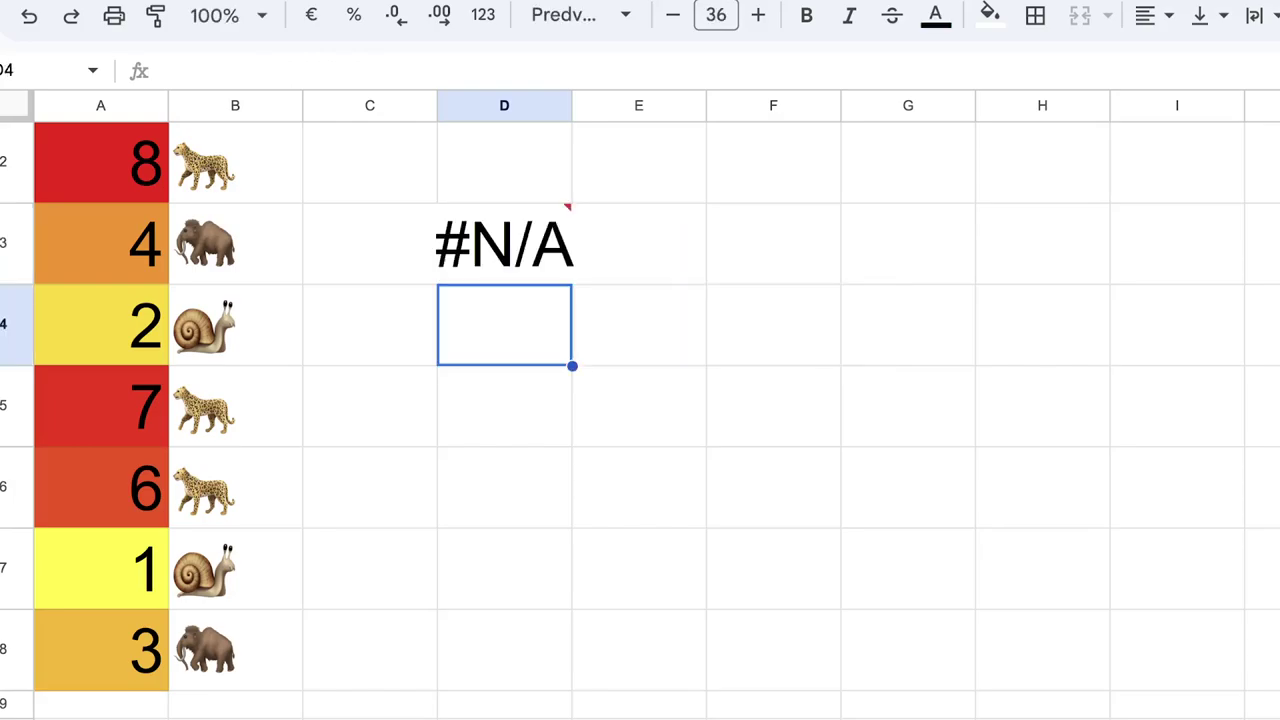
Insert the argument names r and s before the camel emoji in the LAMBDA function of the D3 formula
double_click(516, 261)
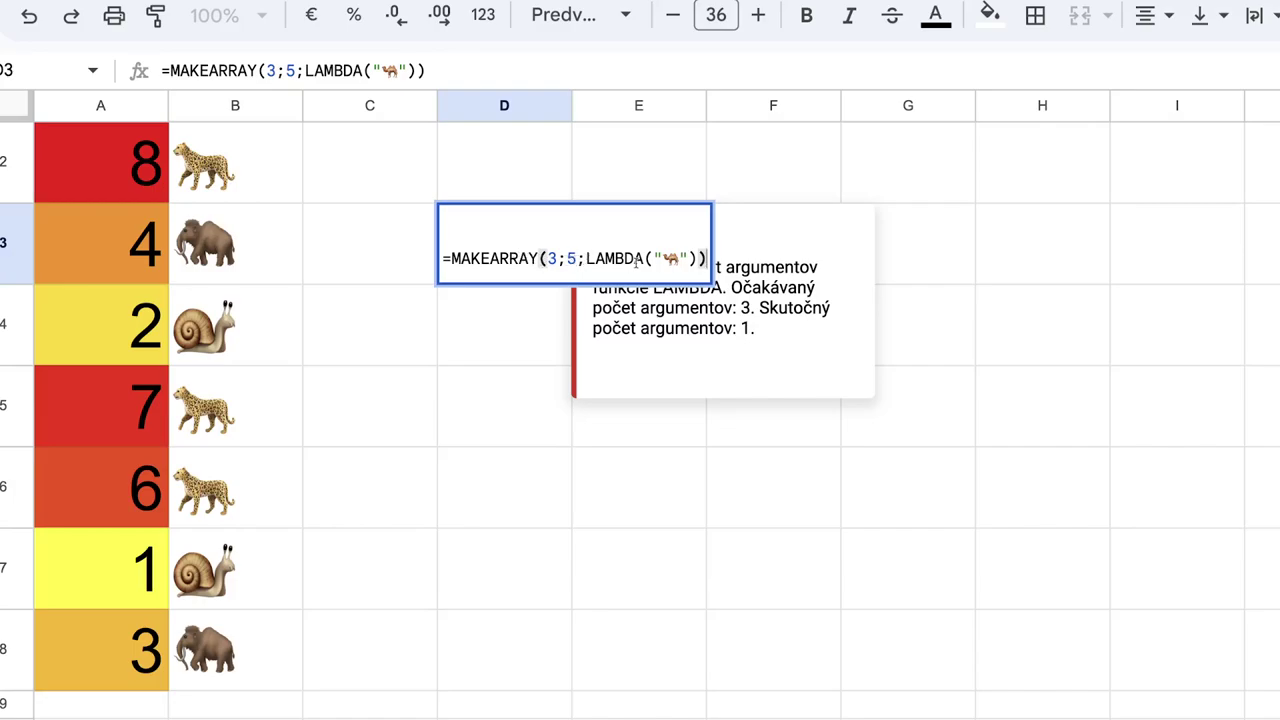
left_click(650, 258)
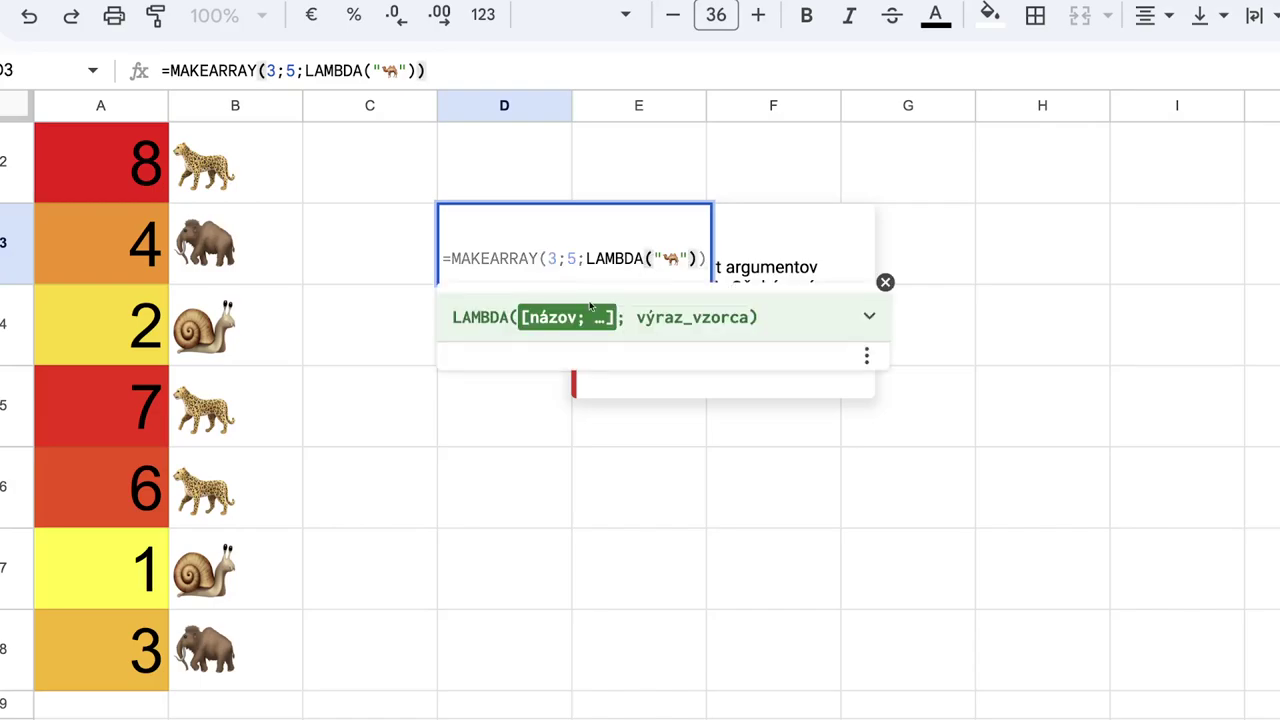
type("r")
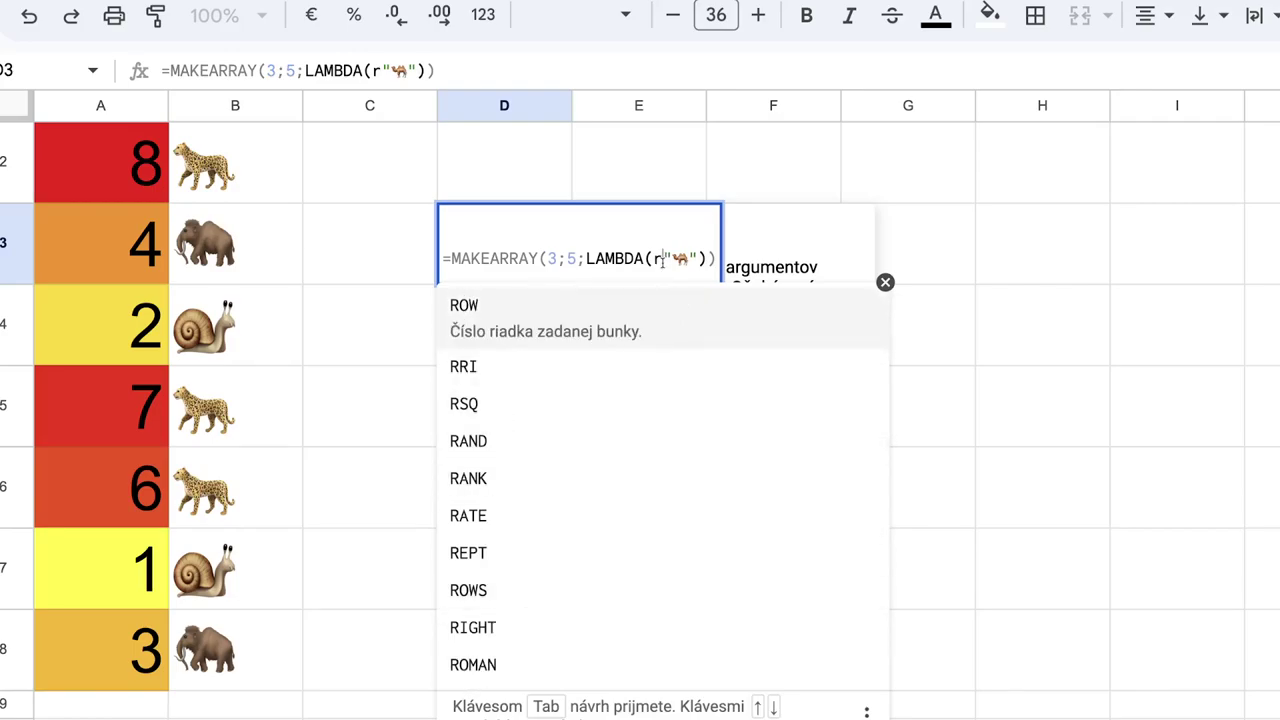
type(";")
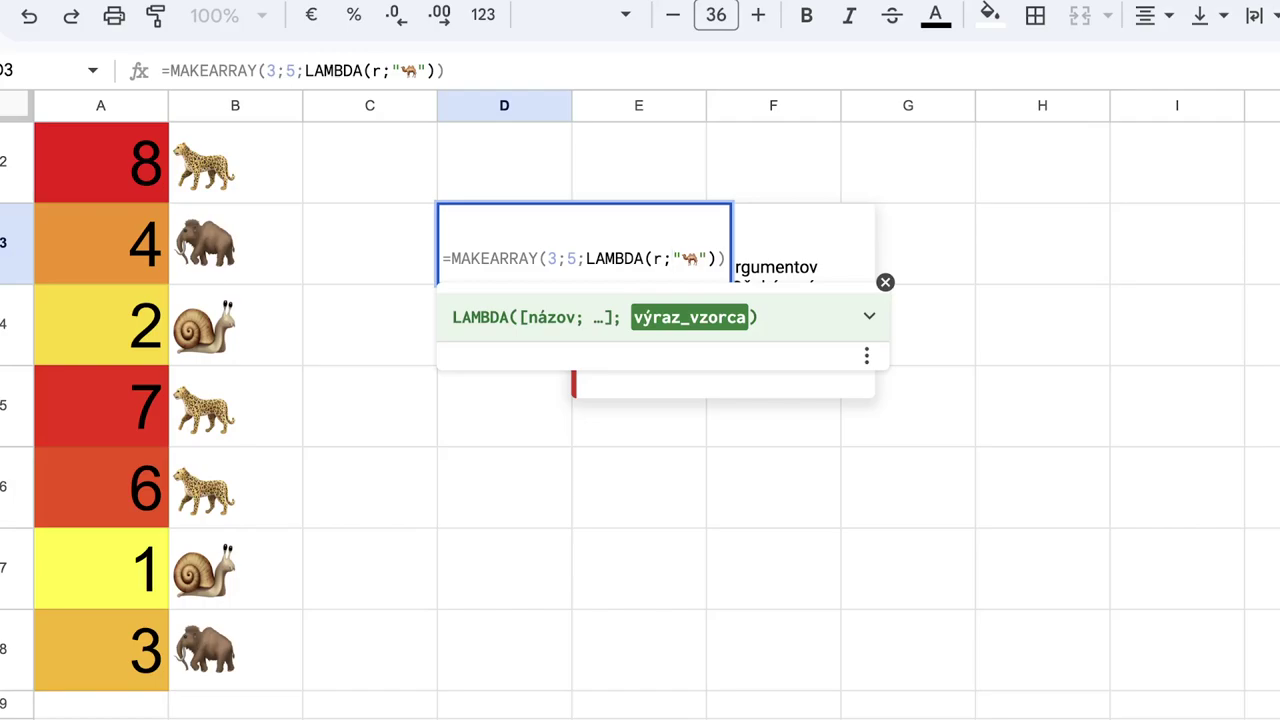
type("s")
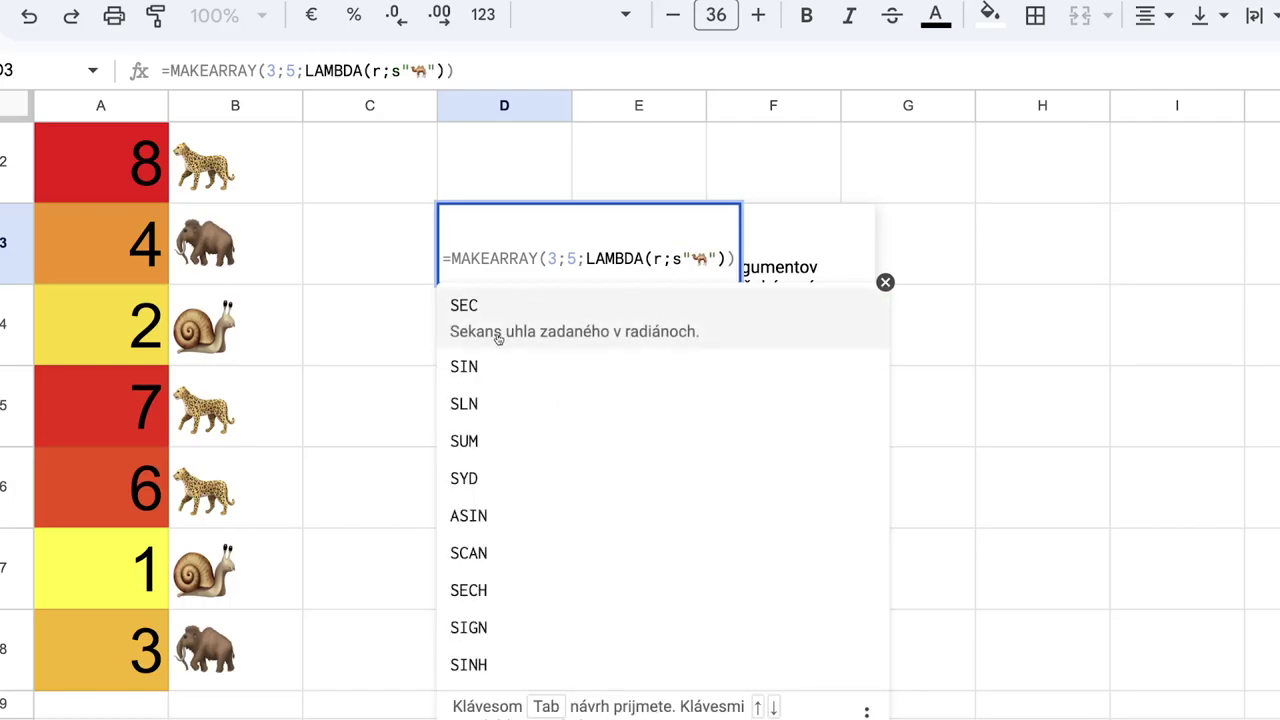
type(";")
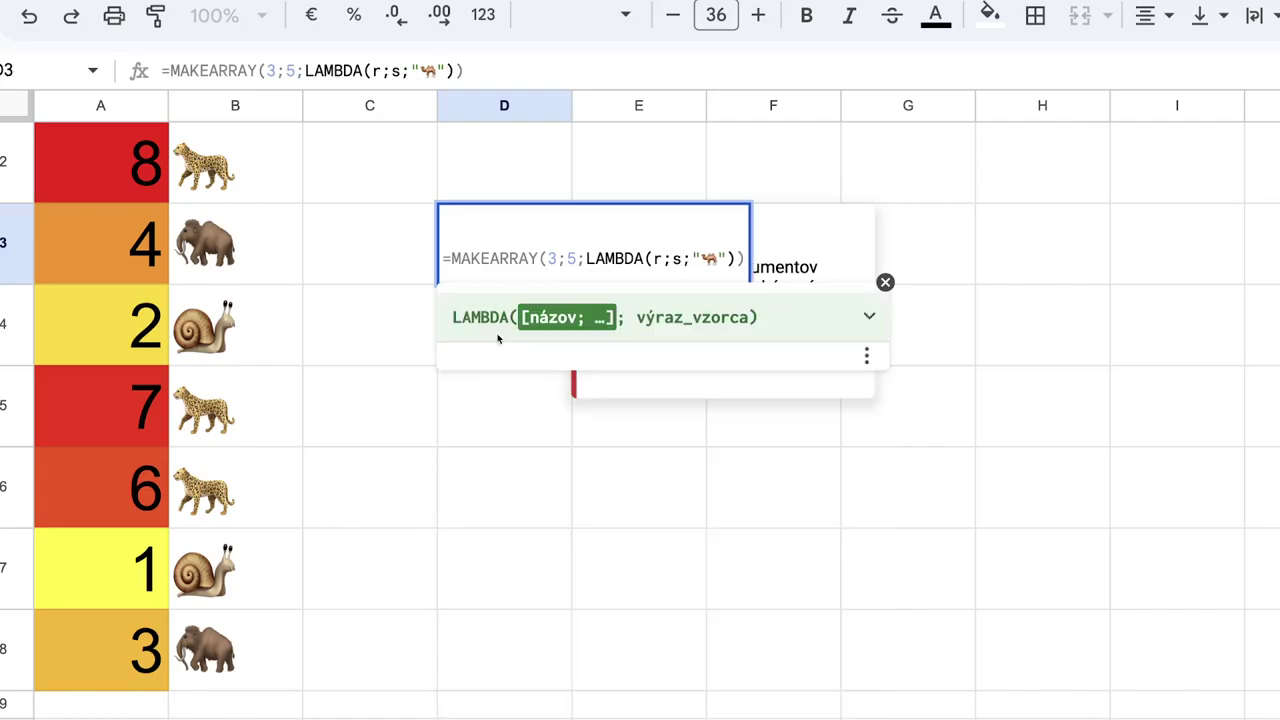
key("Return")
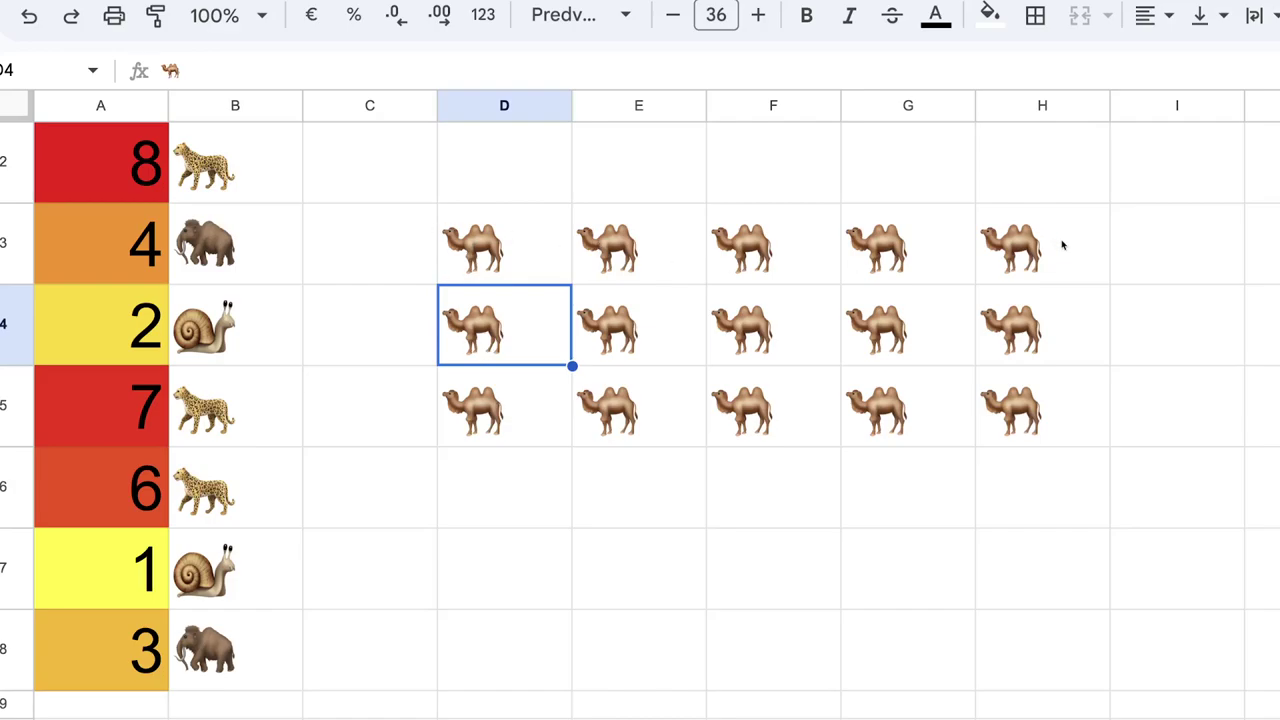
Append the arguments r and s after the camel emoji with & in the LAMBDA function of the D3 formula
left_click(533, 259)
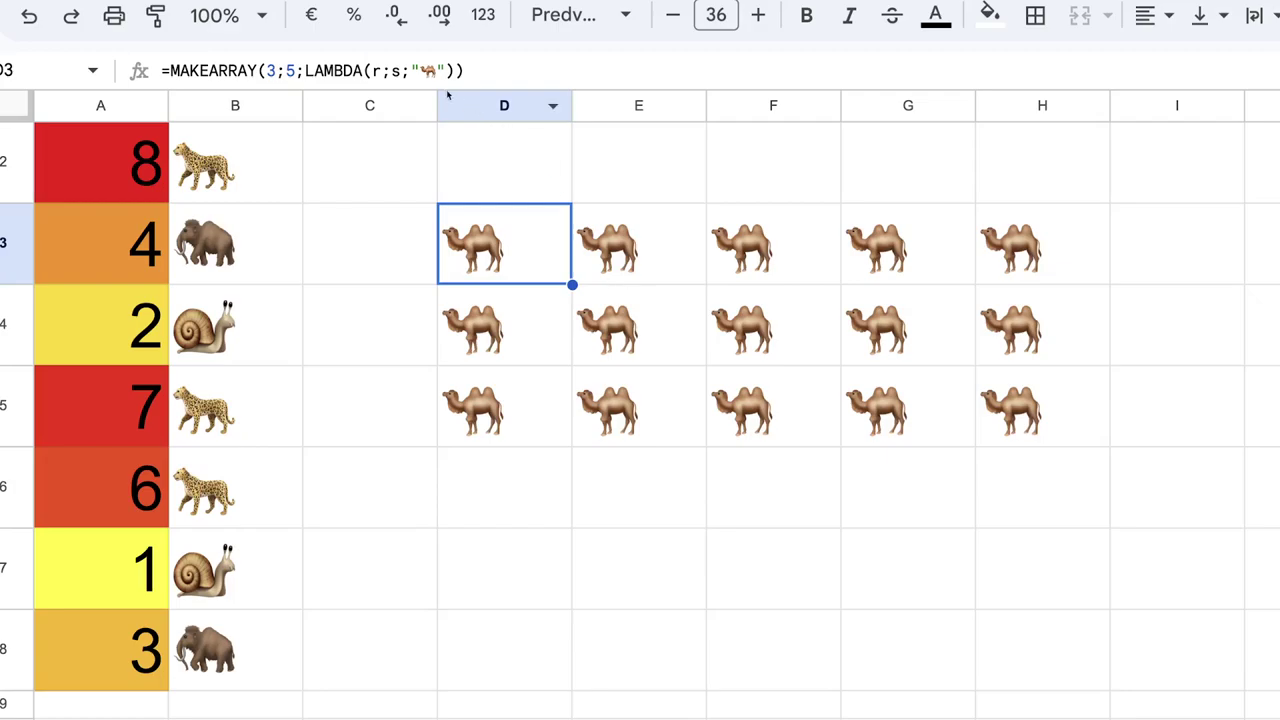
double_click(519, 250)
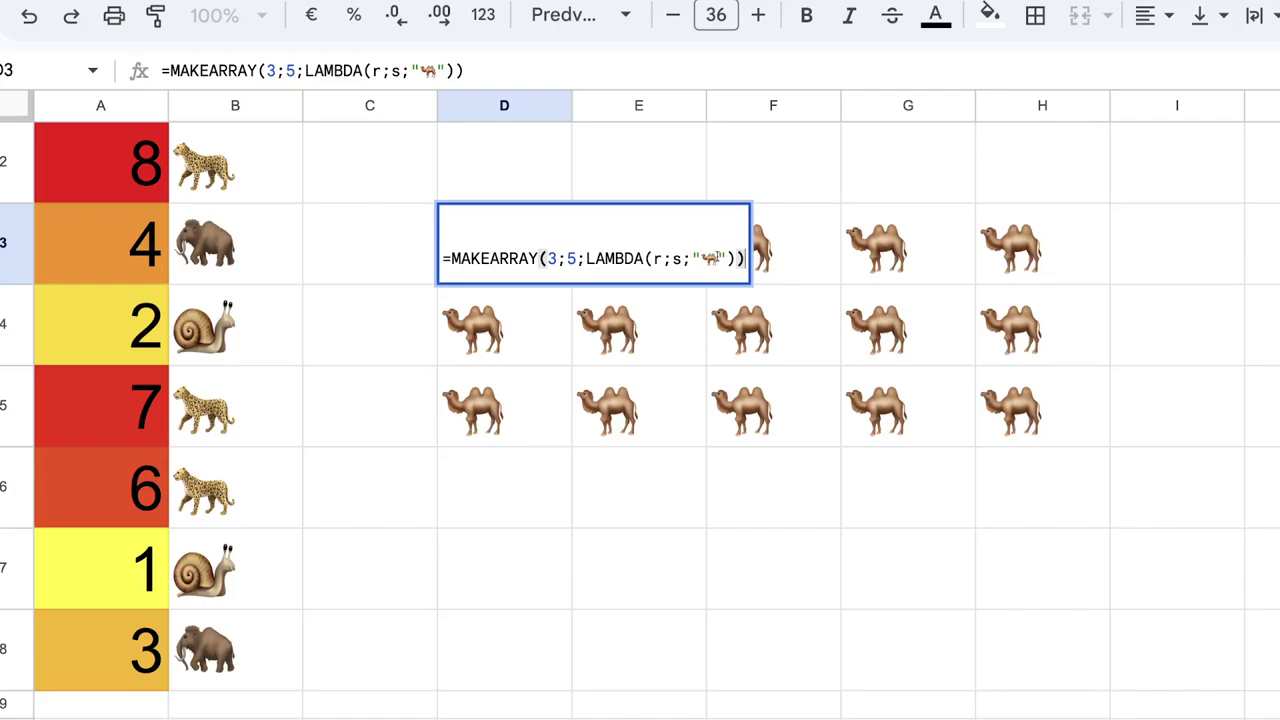
left_click(728, 258)
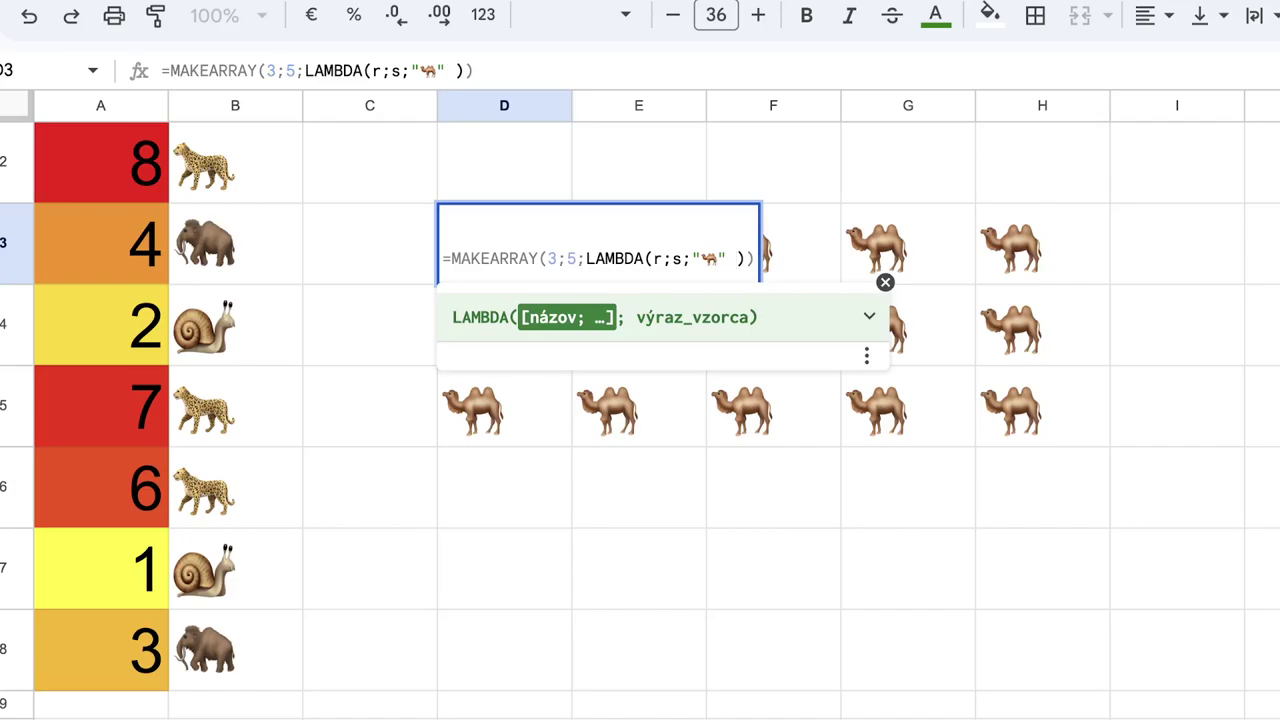
type("&")
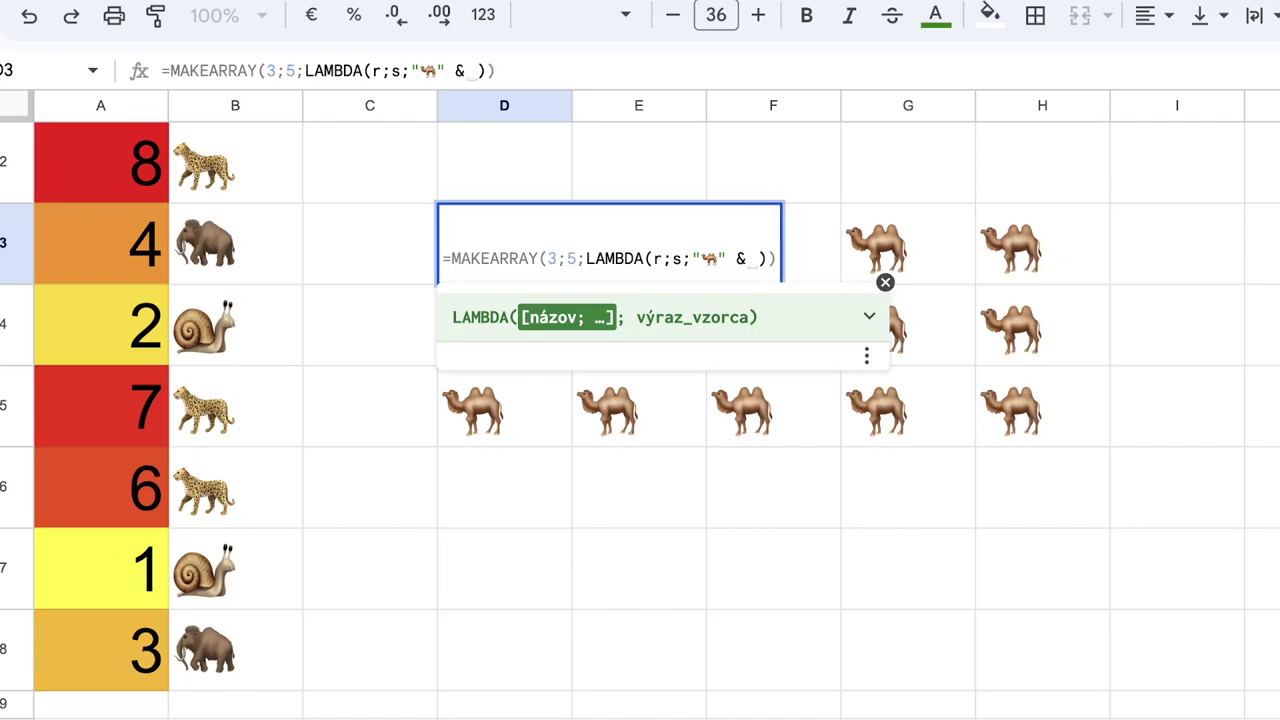
key("BackSpace")
type("r")
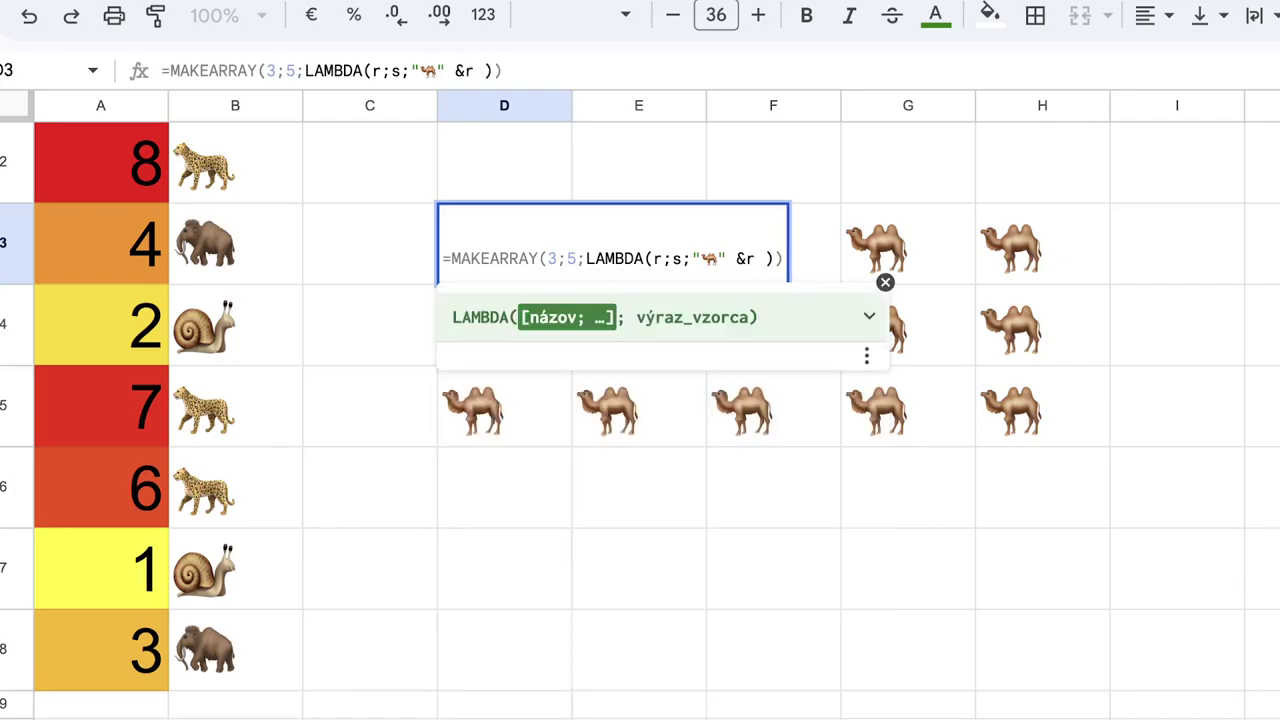
type(" &")
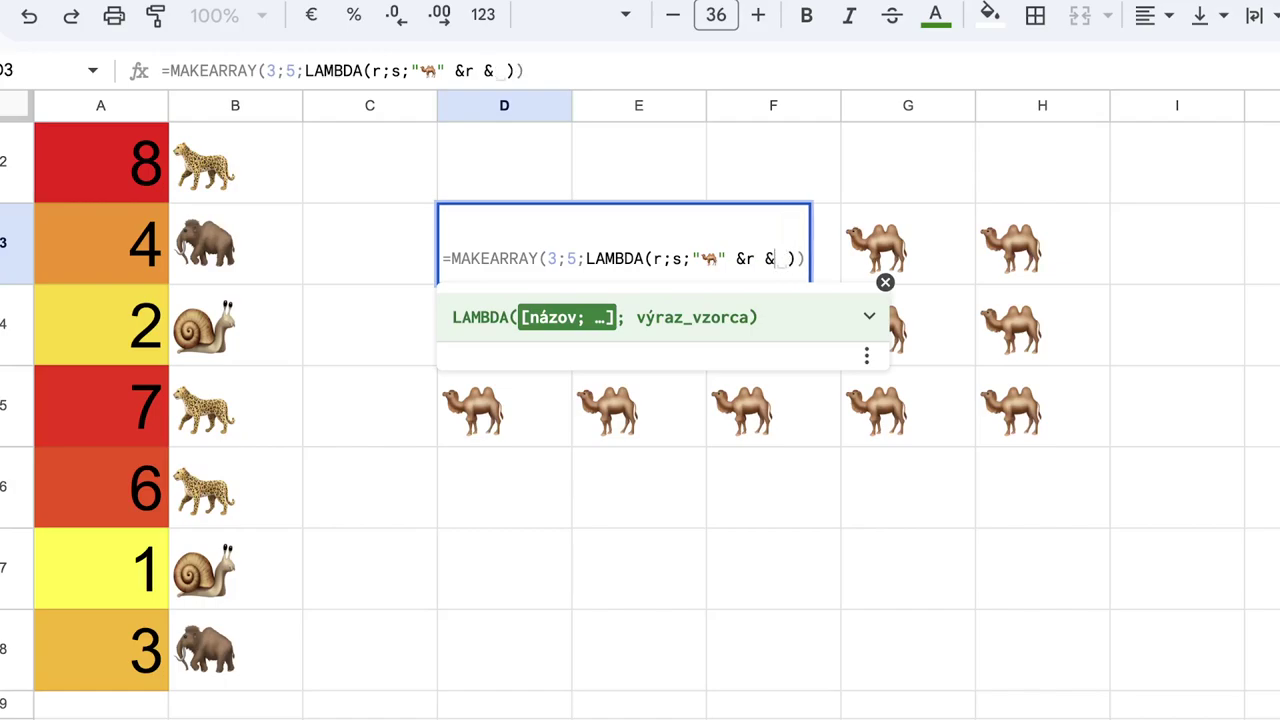
key("BackSpace")
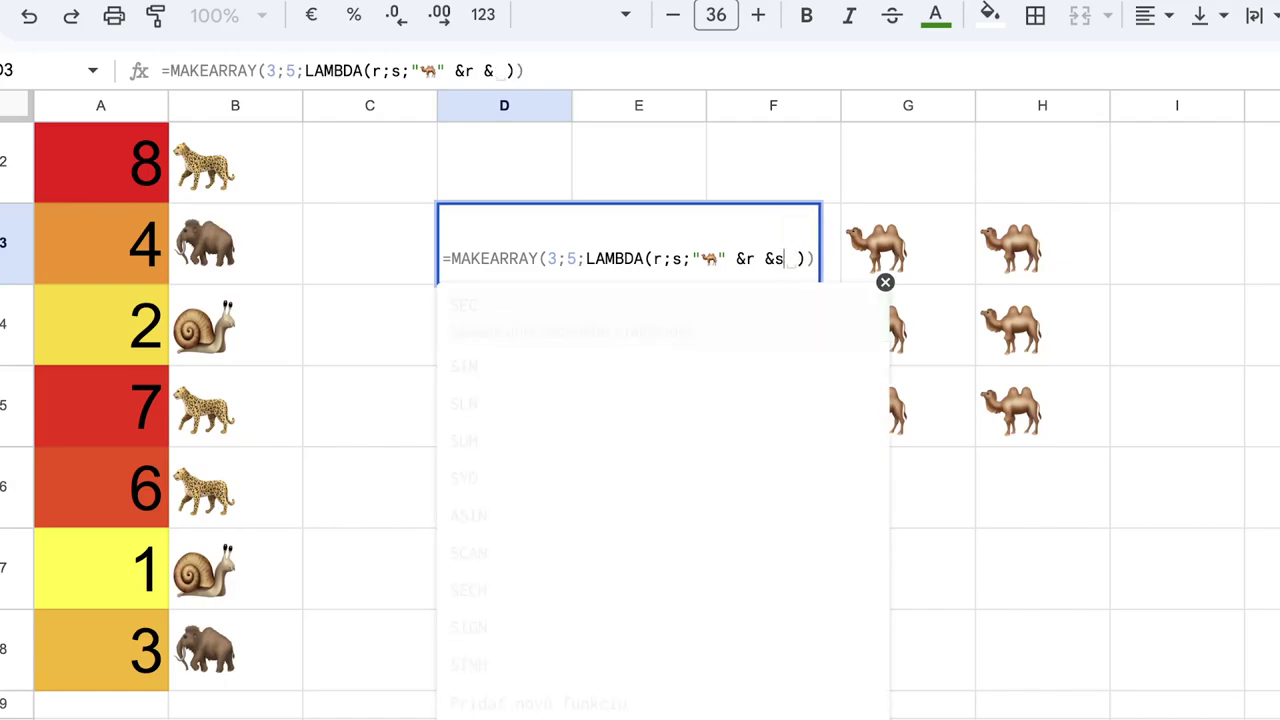
type("s")
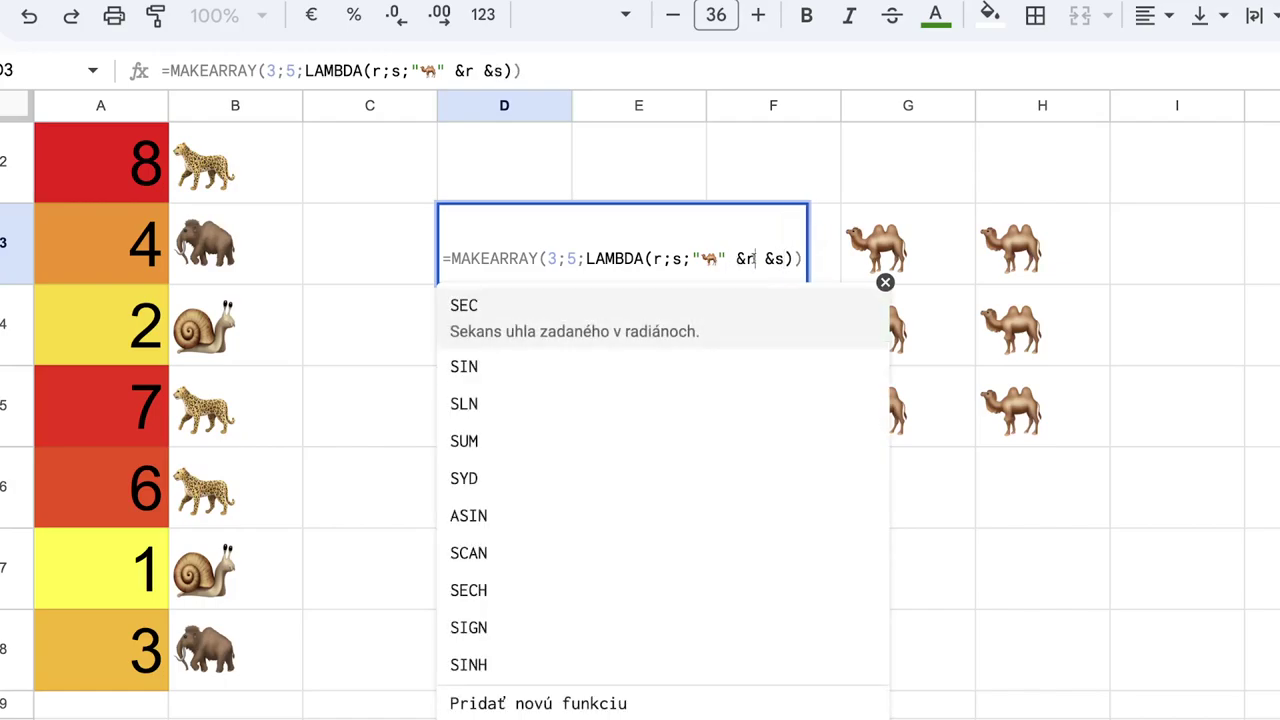
Insert a "," separator joined with & between r and s in the D3 formula and enter it
key("Left")
key("Left")
key("Left")
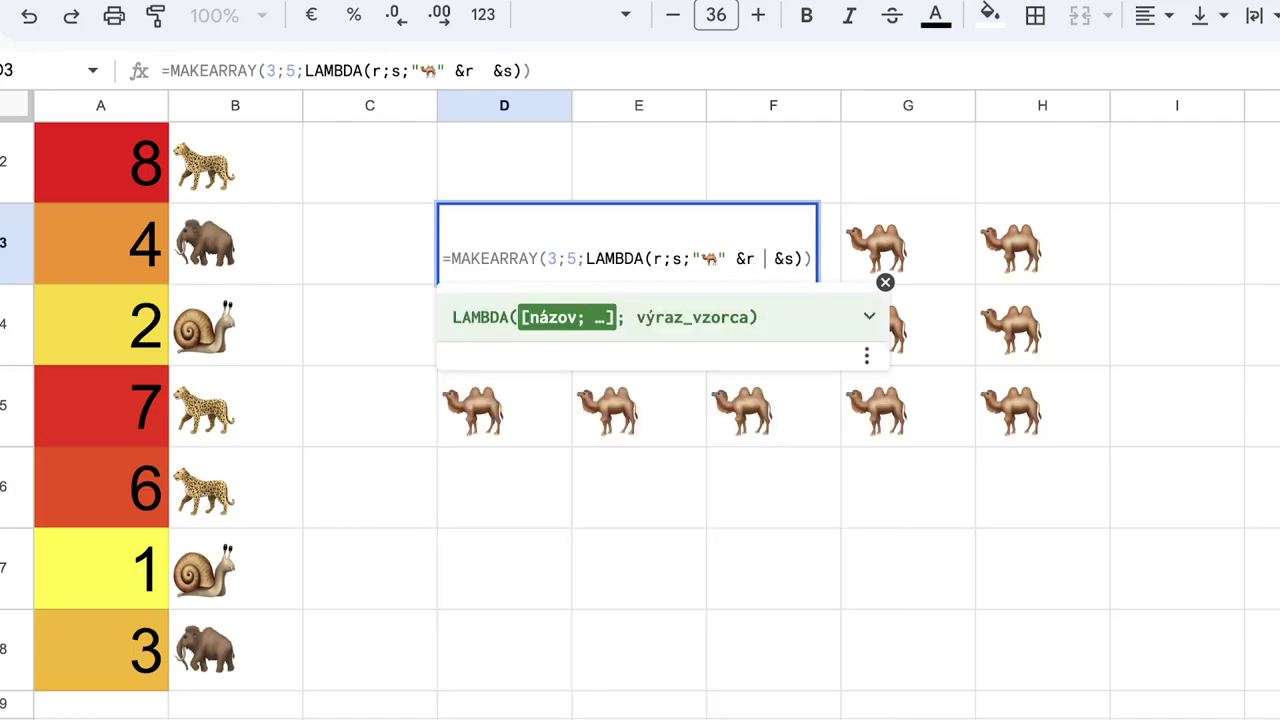
type("&")
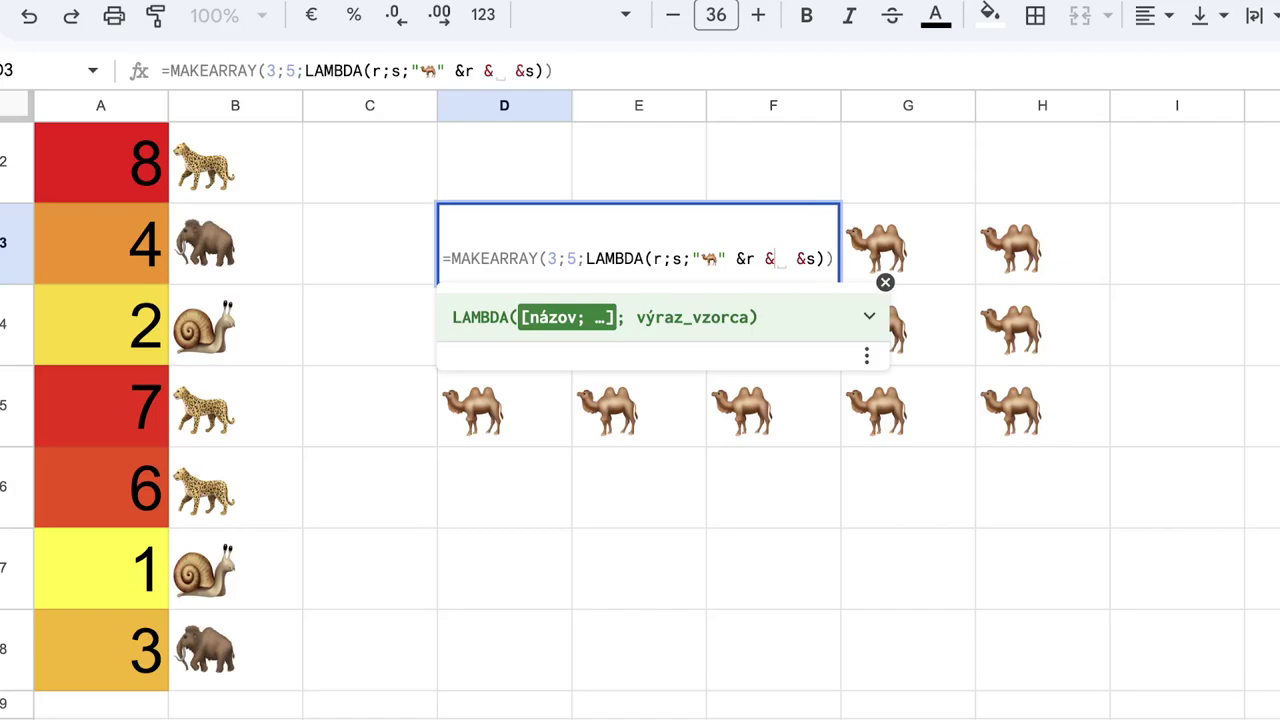
type("\",")
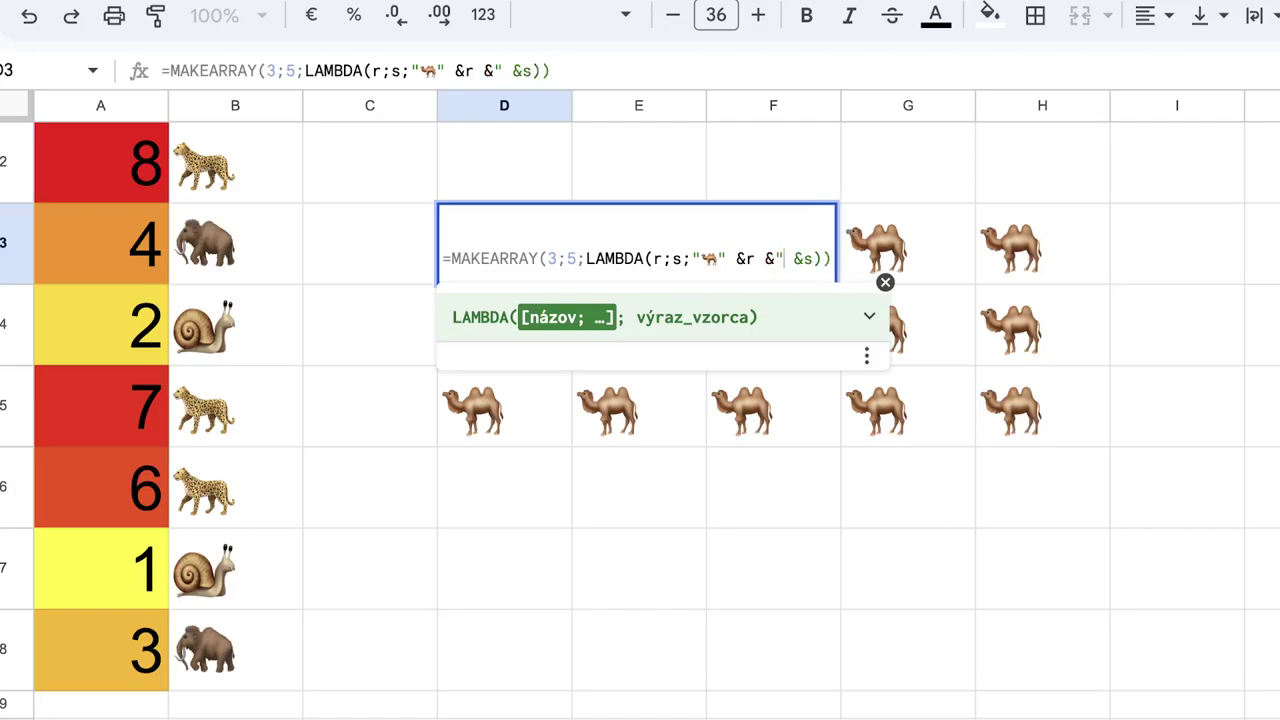
type("\"")
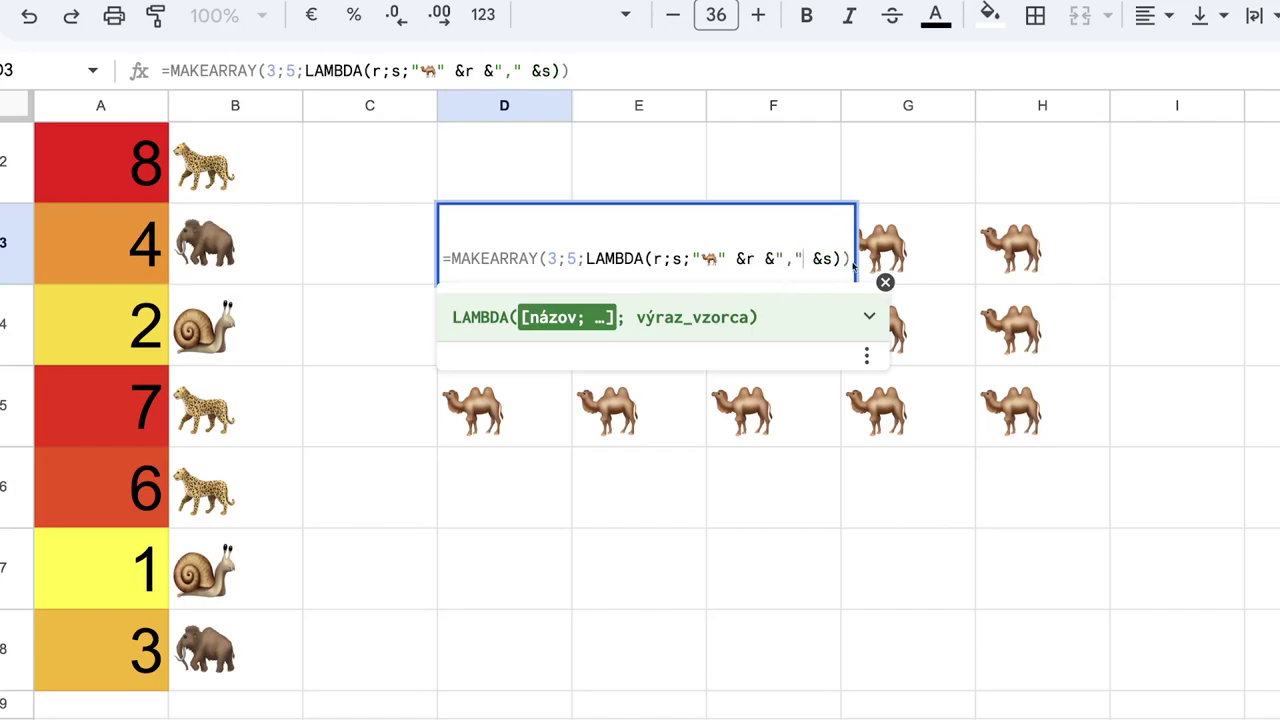
key("Return")
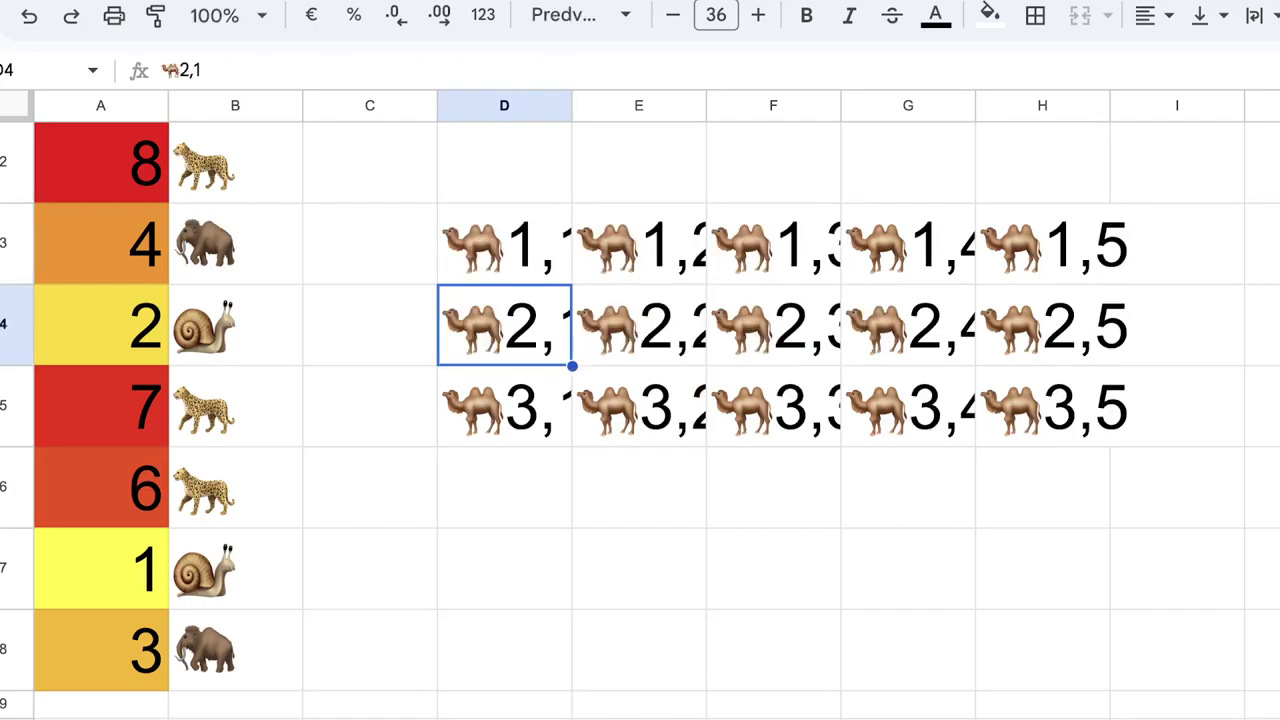
Fit the widths of columns D to H to their contents
left_click(520, 110)
left_click(1068, 110, "shift")
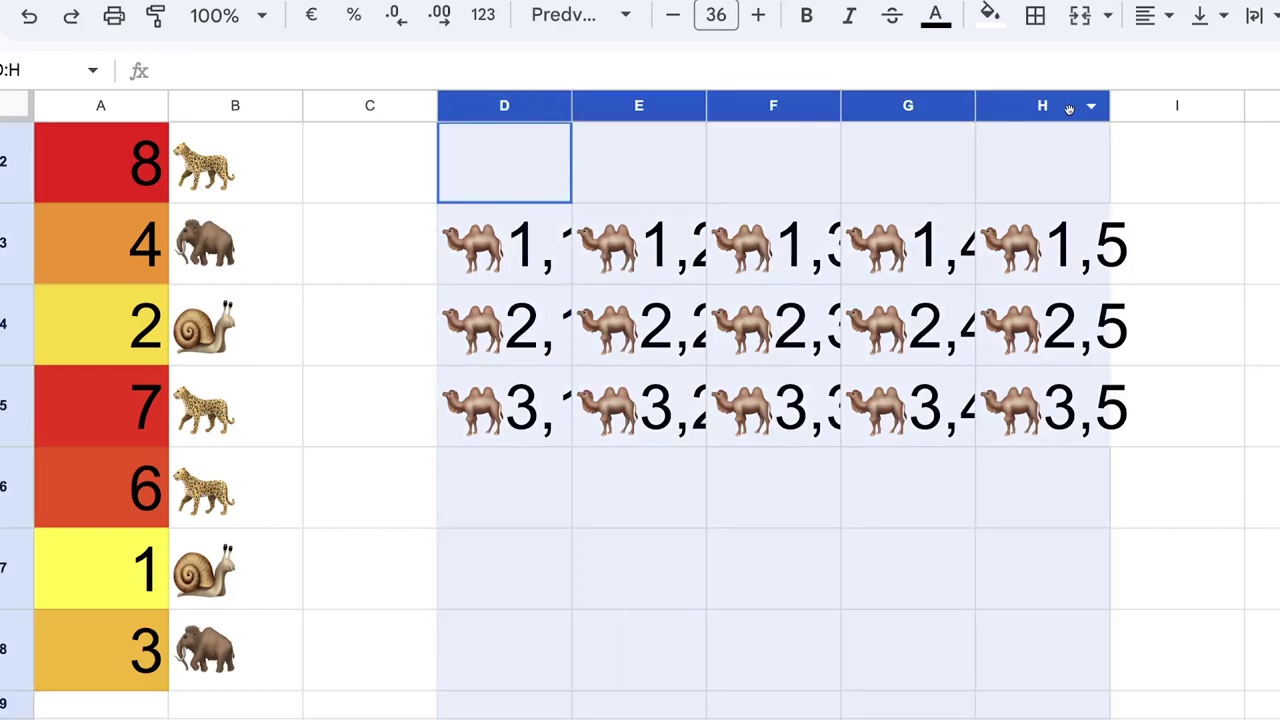
left_click_drag(573, 109, 574, 110)
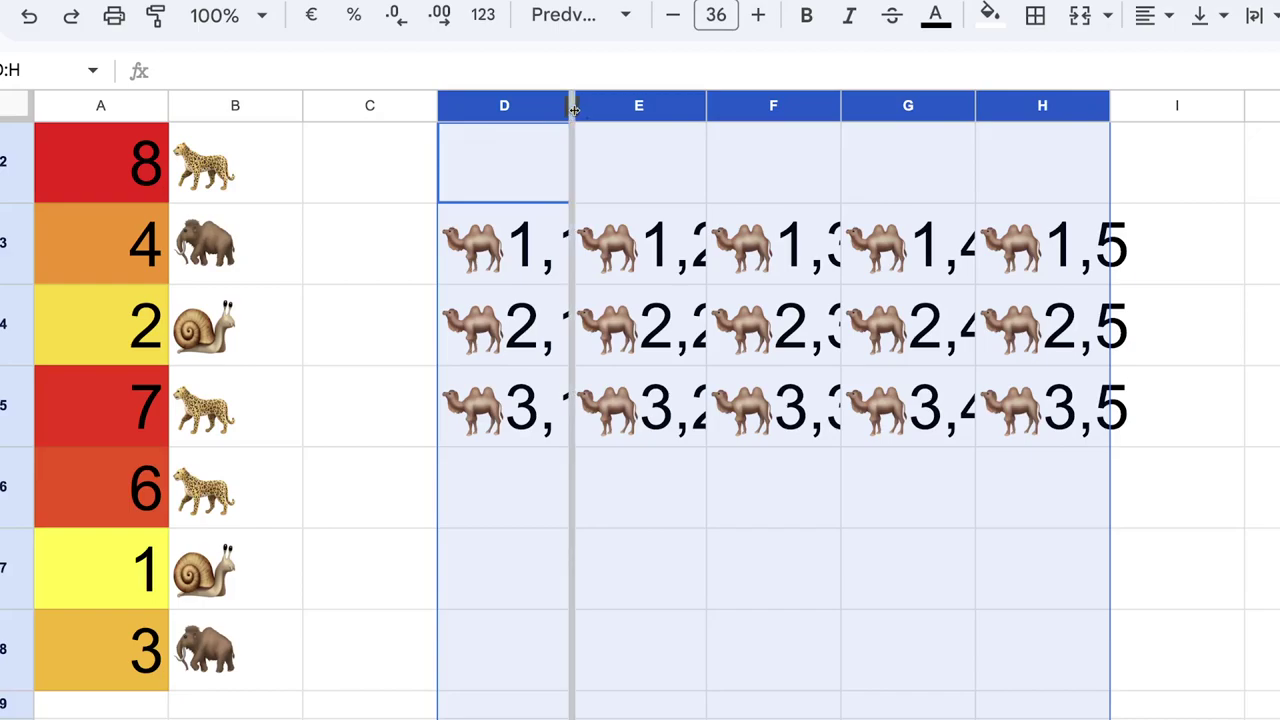
double_click(574, 109)
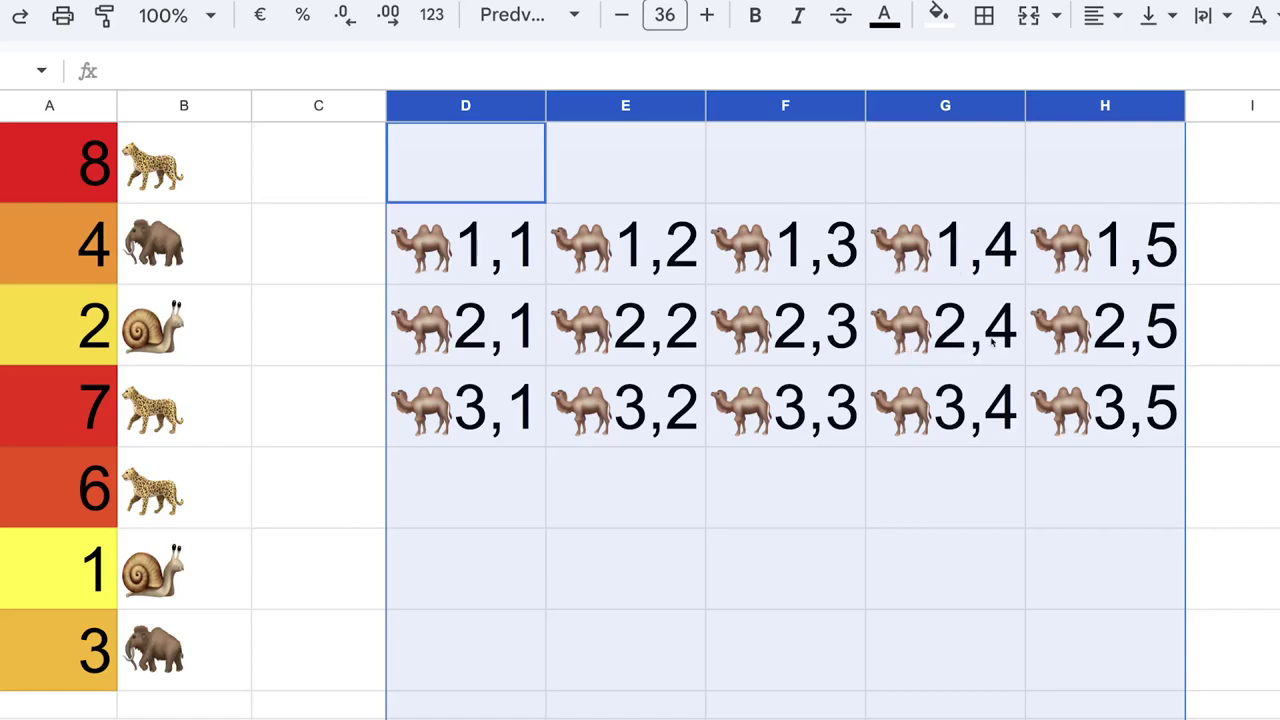
Insert an IF function with the condition r =s before the camel emoji in the LAMBDA function of D3
left_click(408, 228)
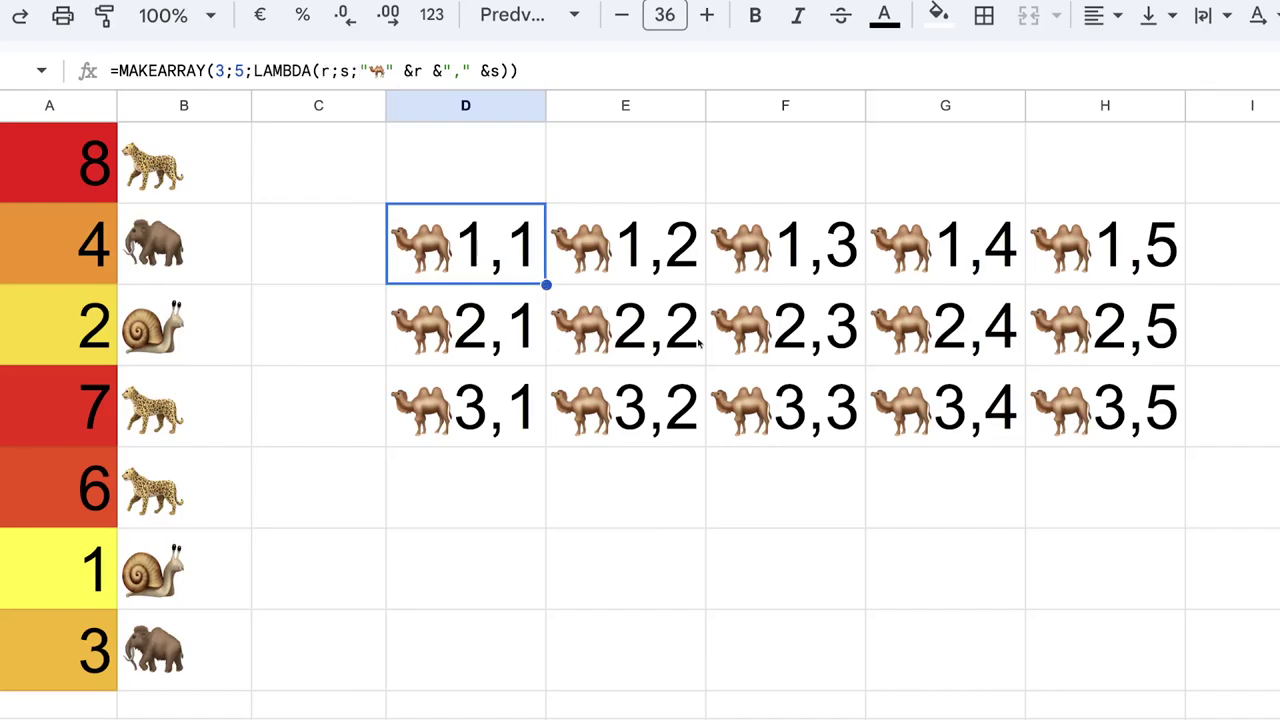
left_click(358, 71)
type("i")
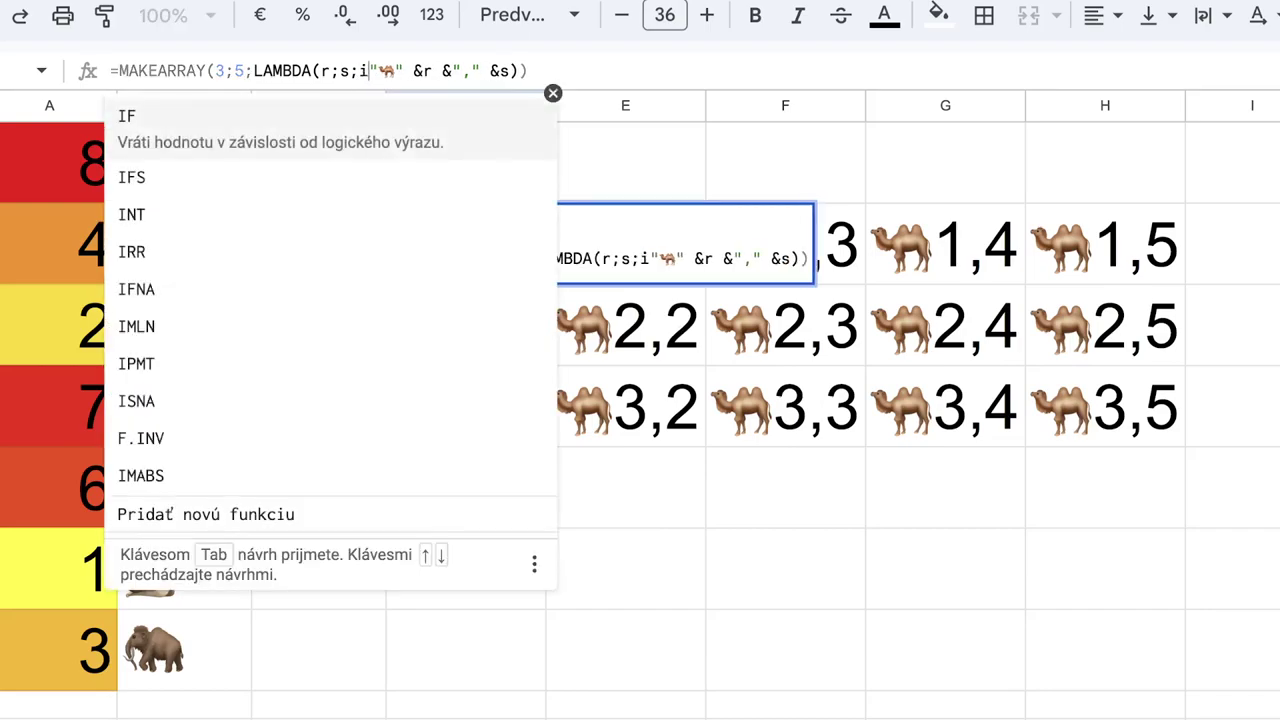
type("f")
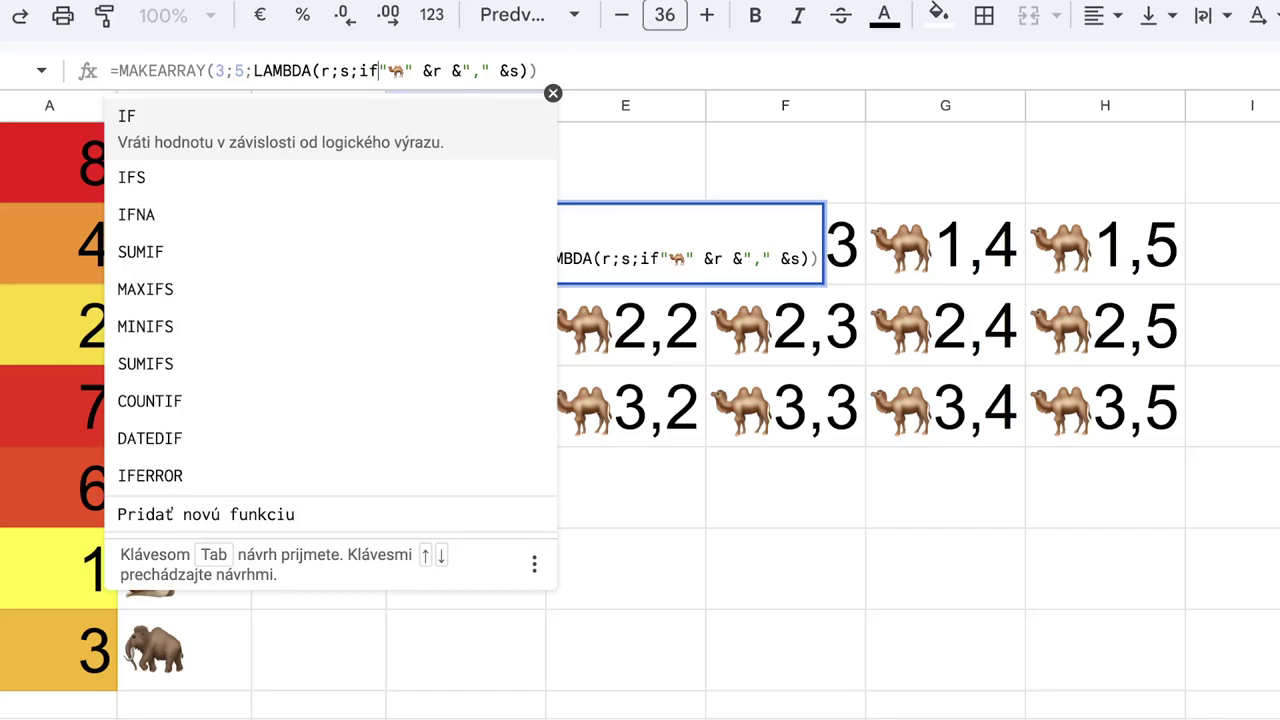
type("(")
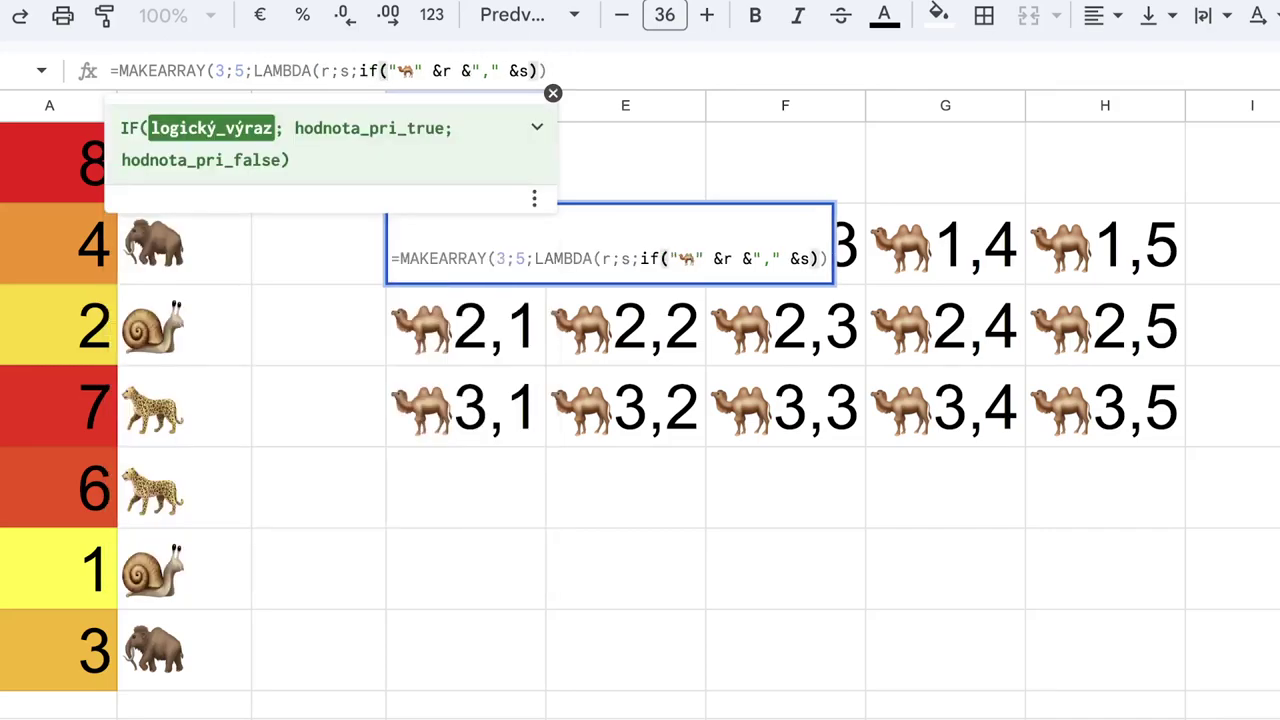
type("r")
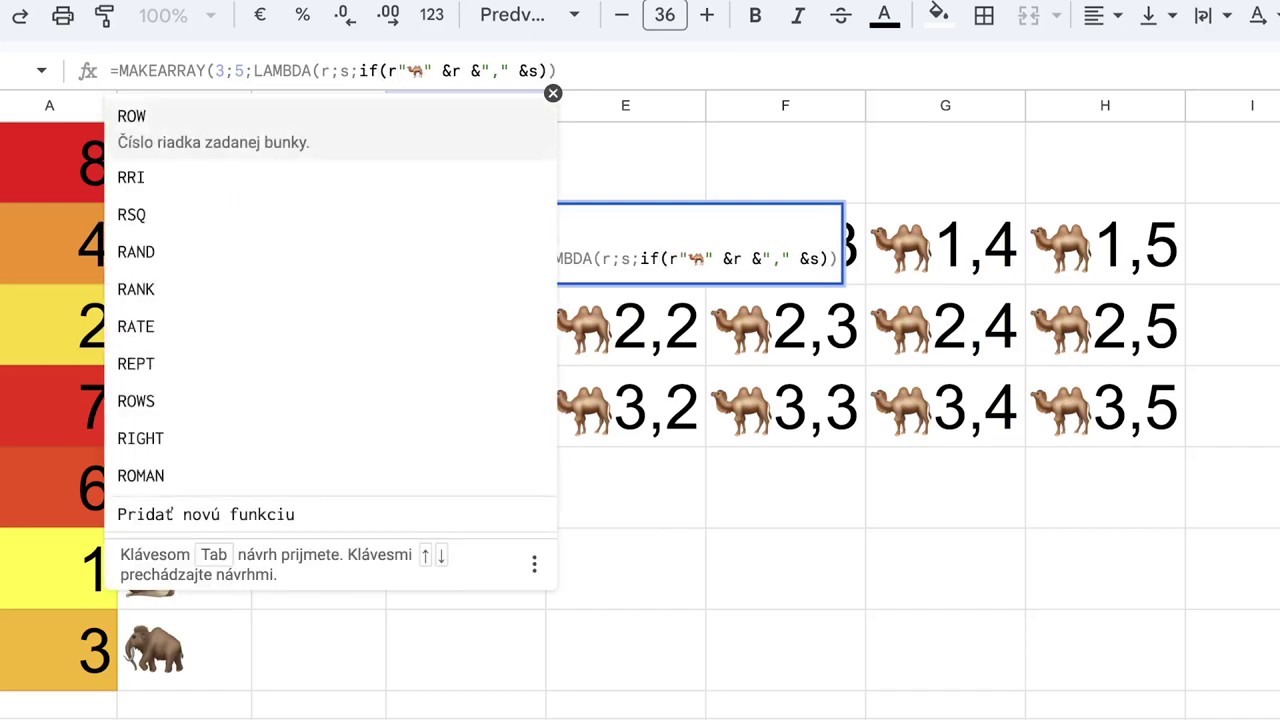
type(" =s")
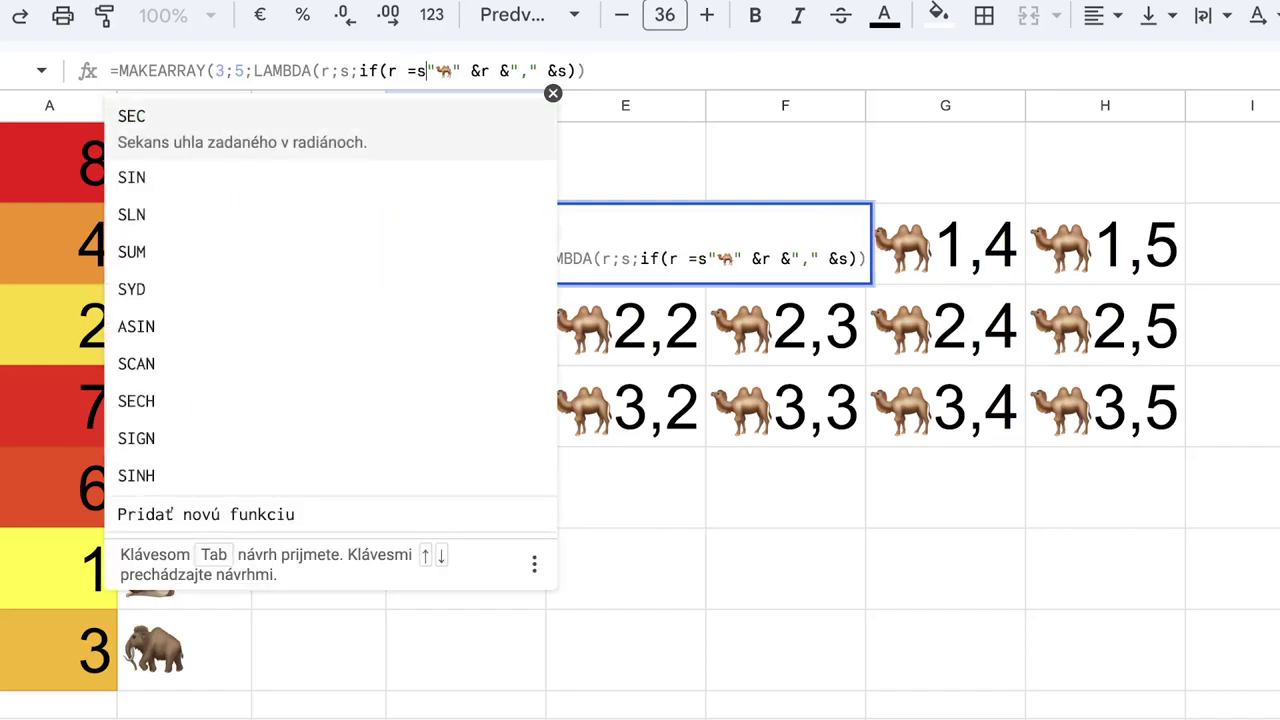
left_click(420, 70)
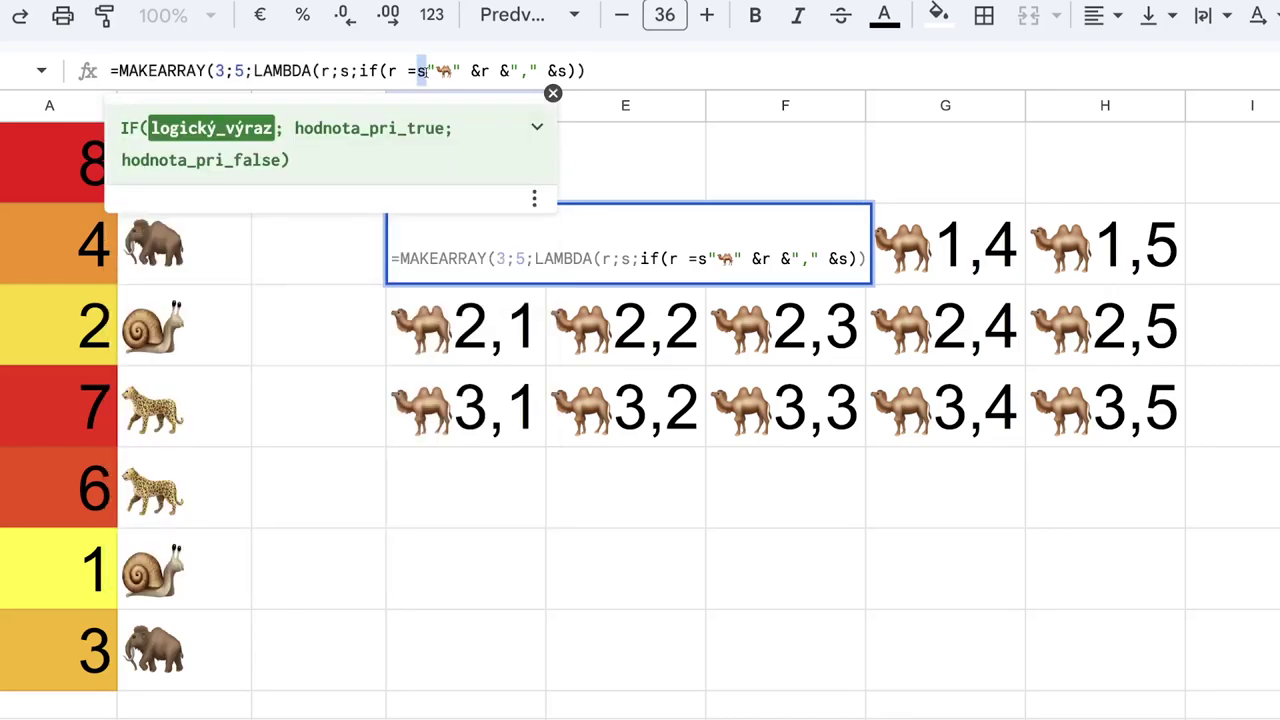
left_click(426, 70)
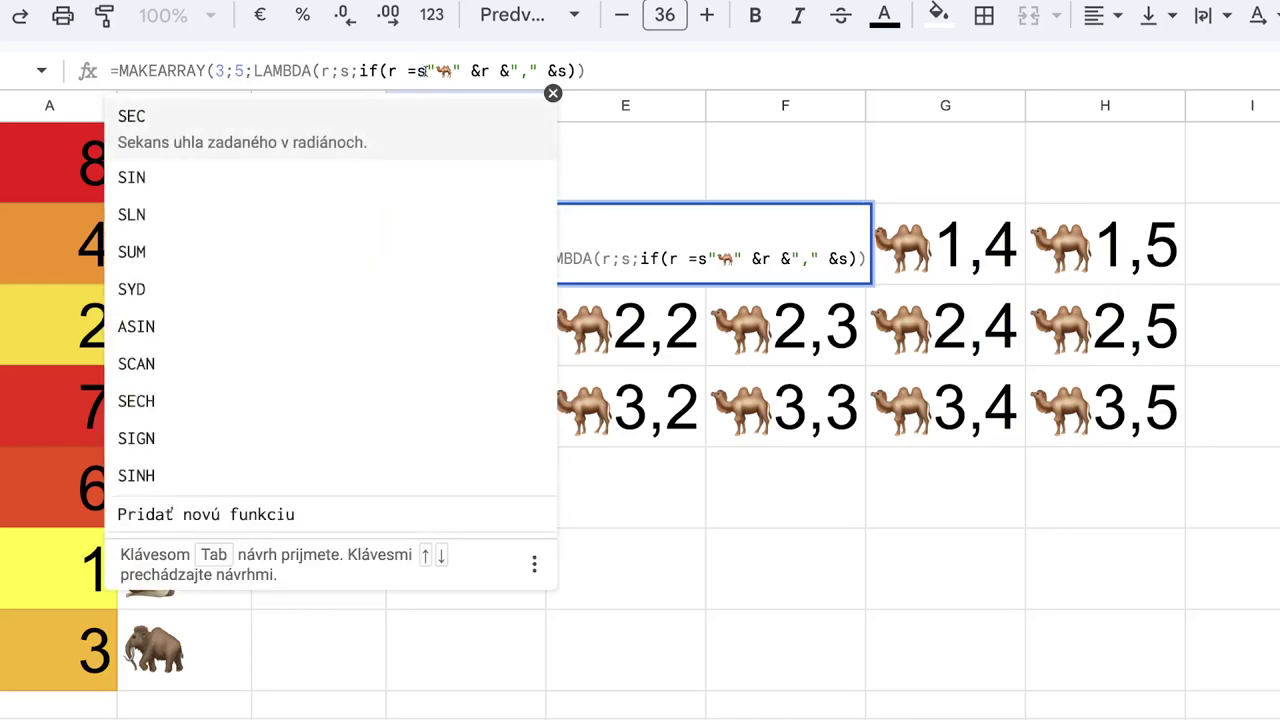
type(";")
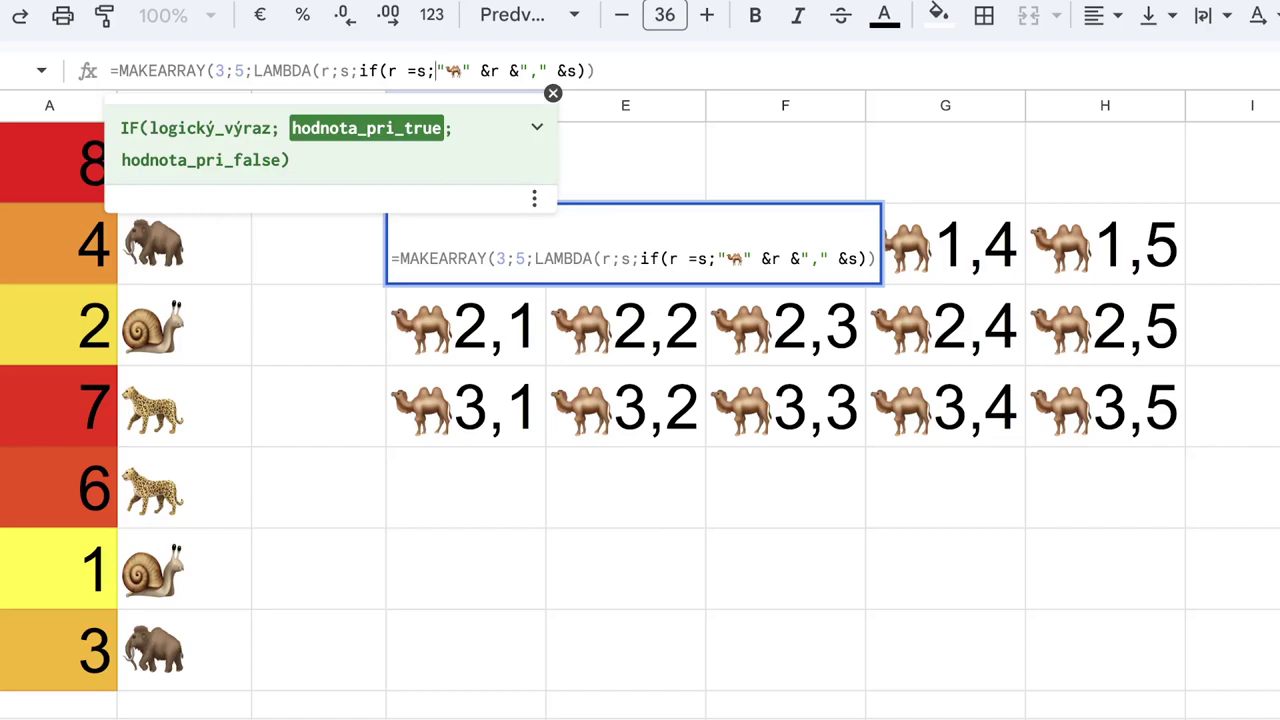
Add a semicolon after the camel emoji to make it the IF function's true value, and enter the D3 formula
left_click(474, 70)
type(";")
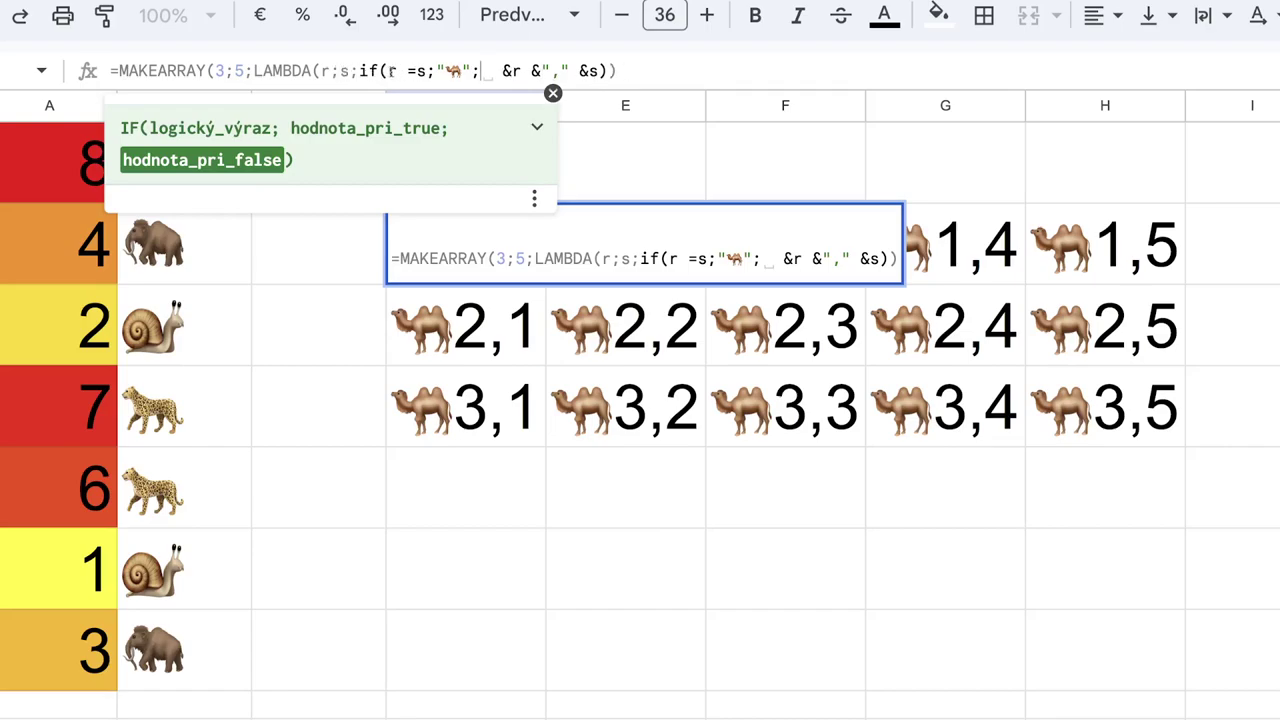
left_click(623, 72)
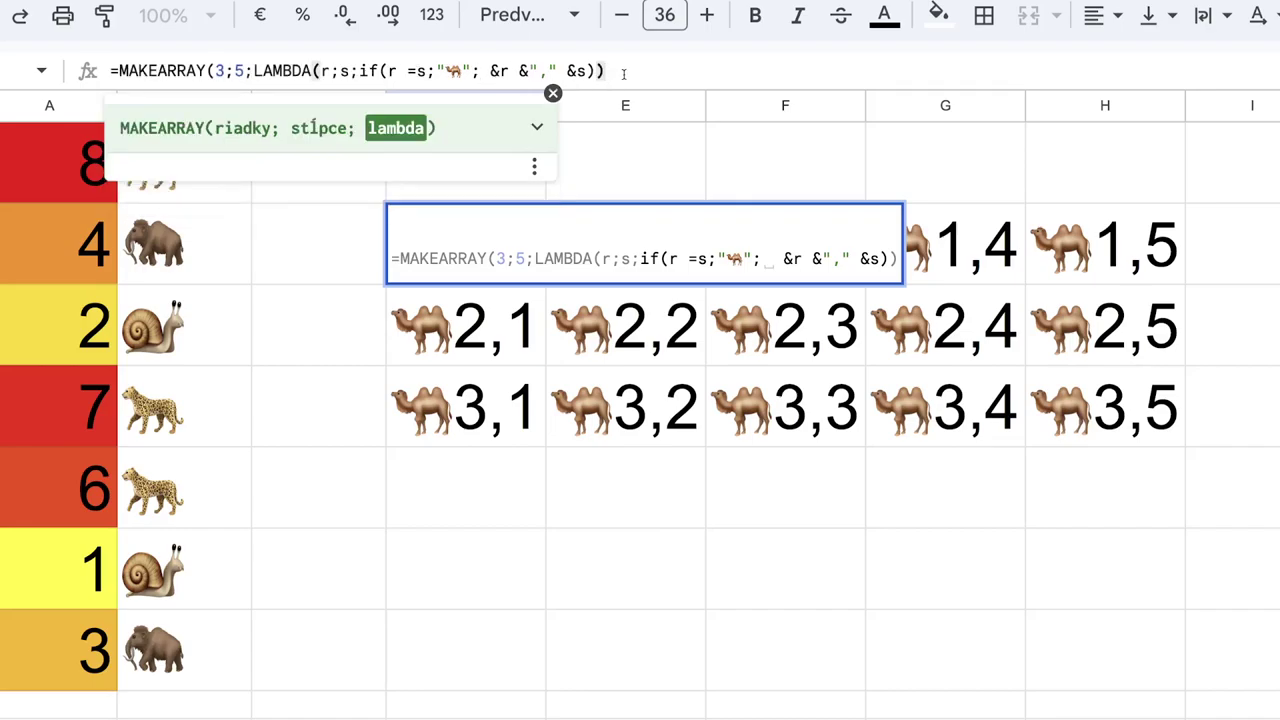
key("Return")
left_click(475, 233)
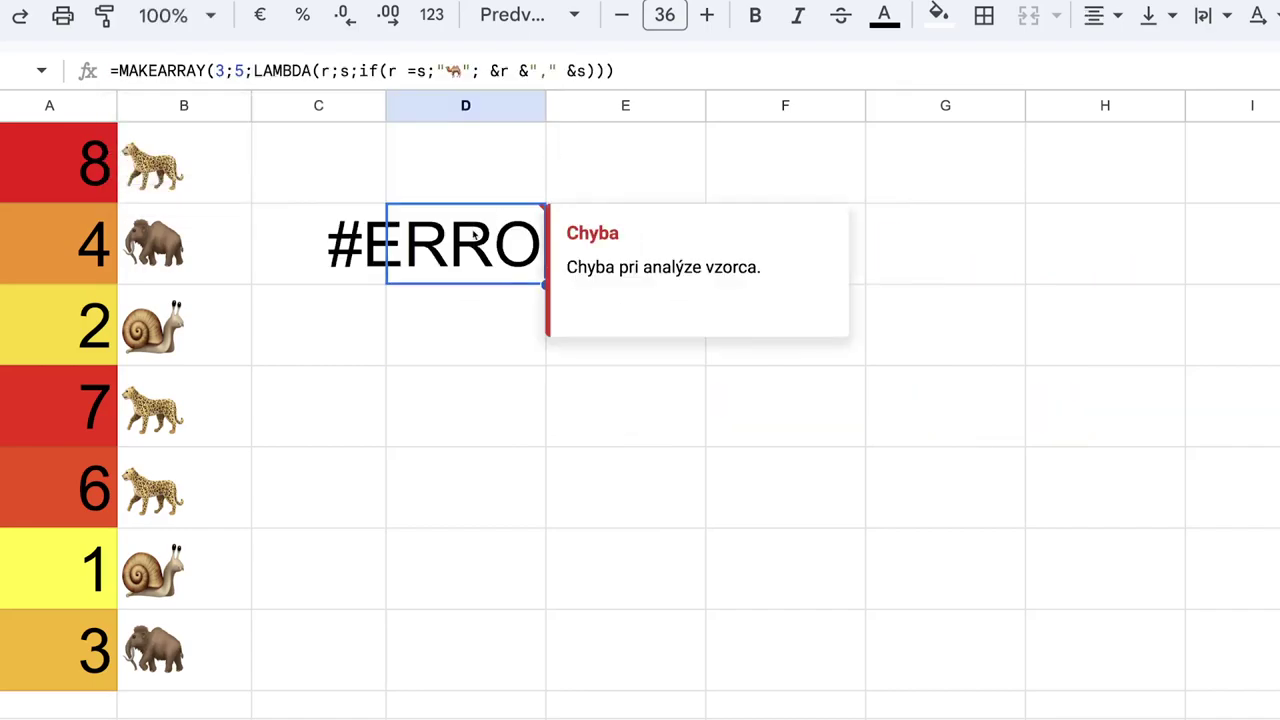
Replace the &r &"," &s part of the D3 formula with r as the IF function's false value
key("Return")
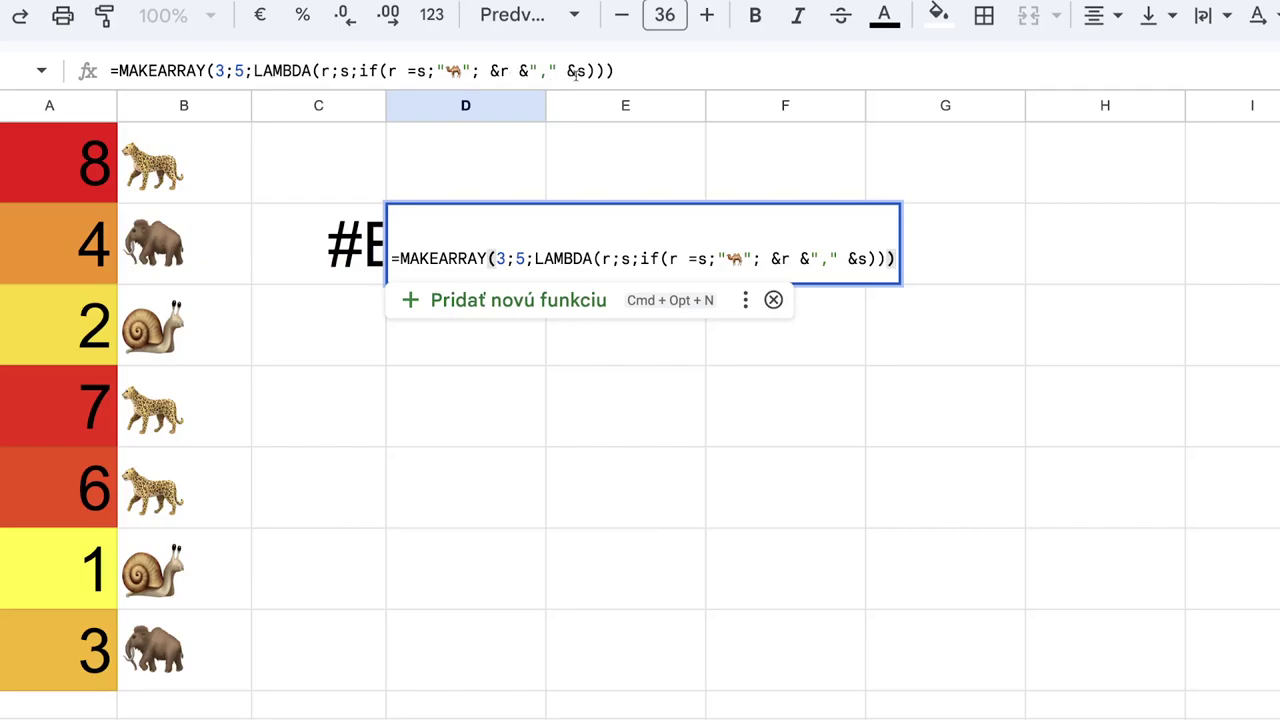
left_click_drag(588, 72, 490, 72)
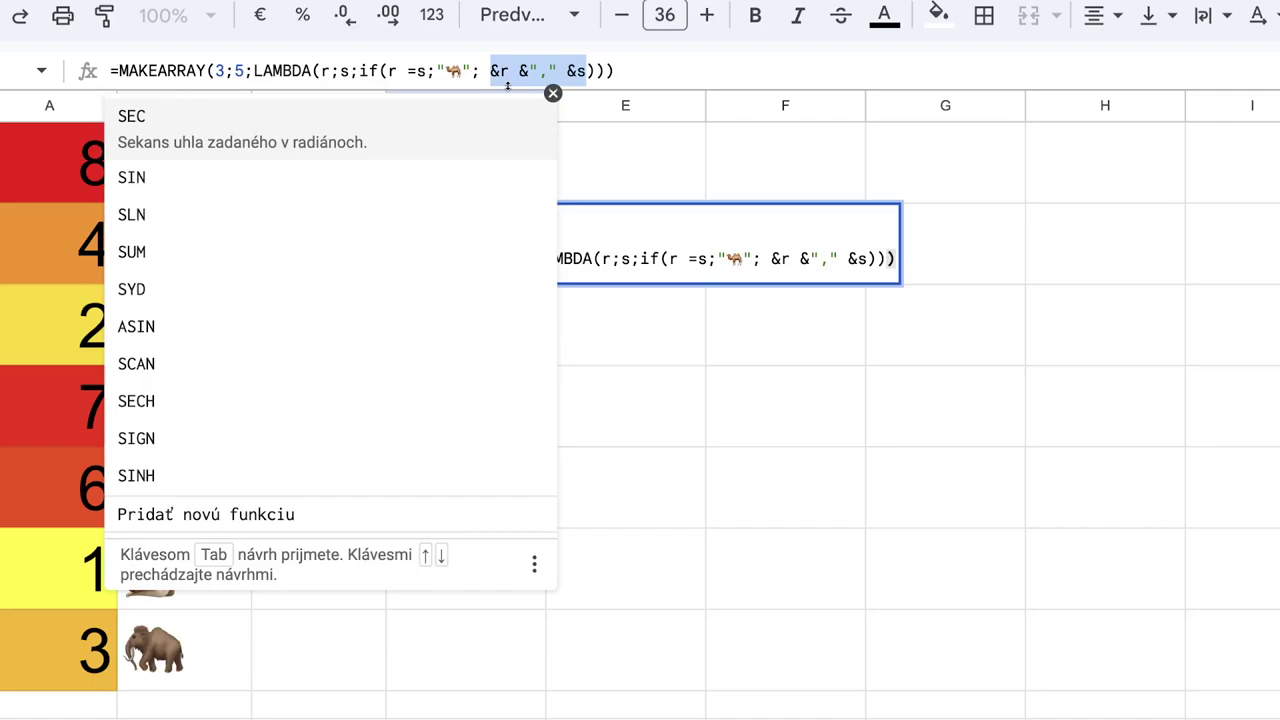
type("r")
key("Tab")
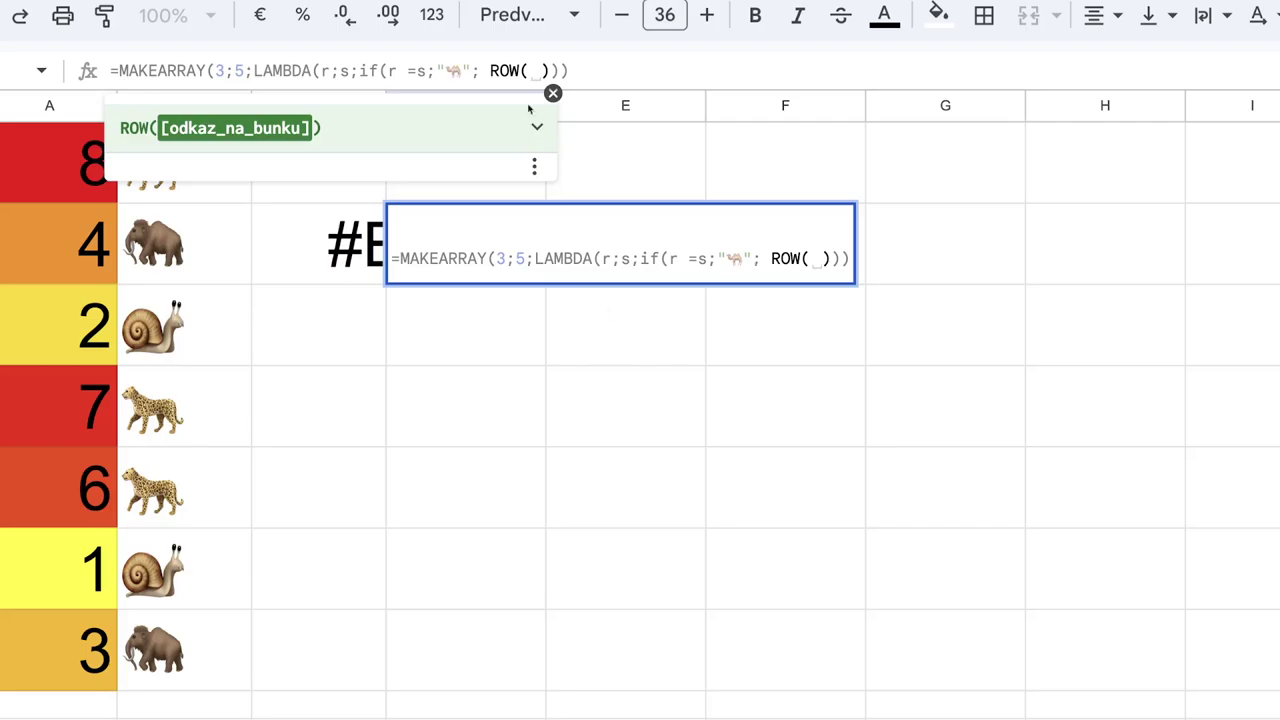
left_click_drag(545, 70, 488, 72)
type("r")
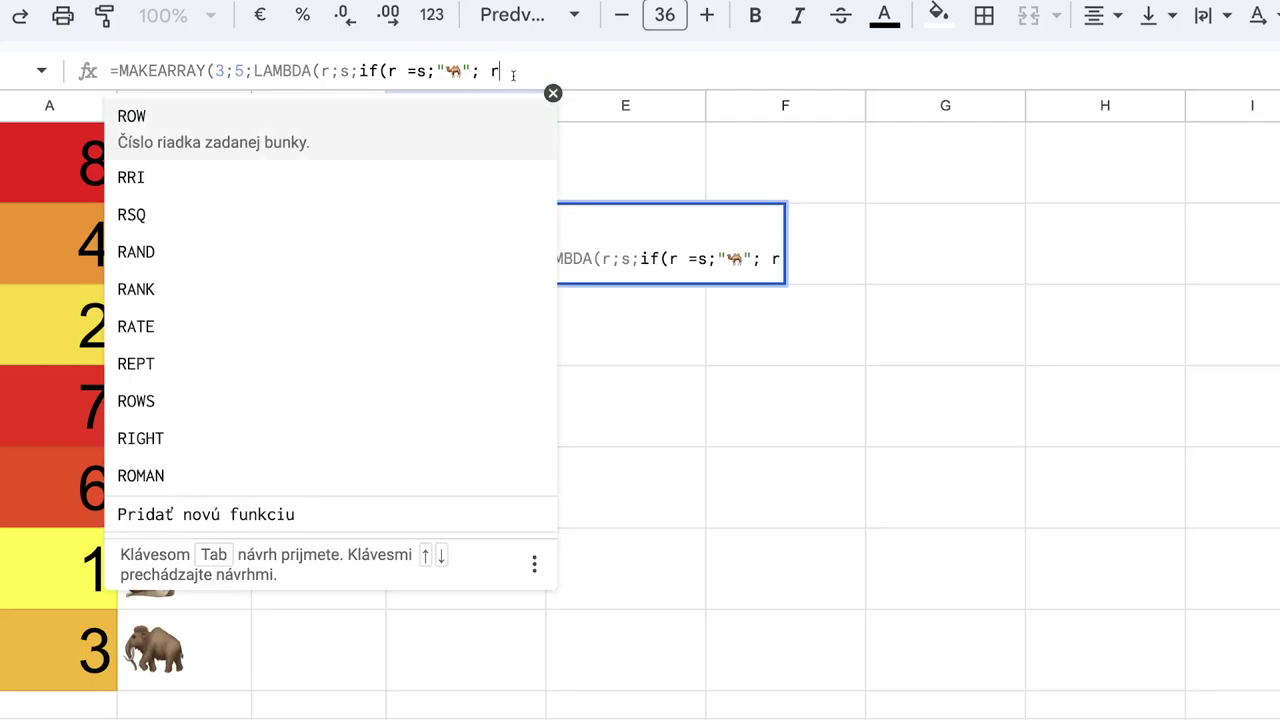
type(")")
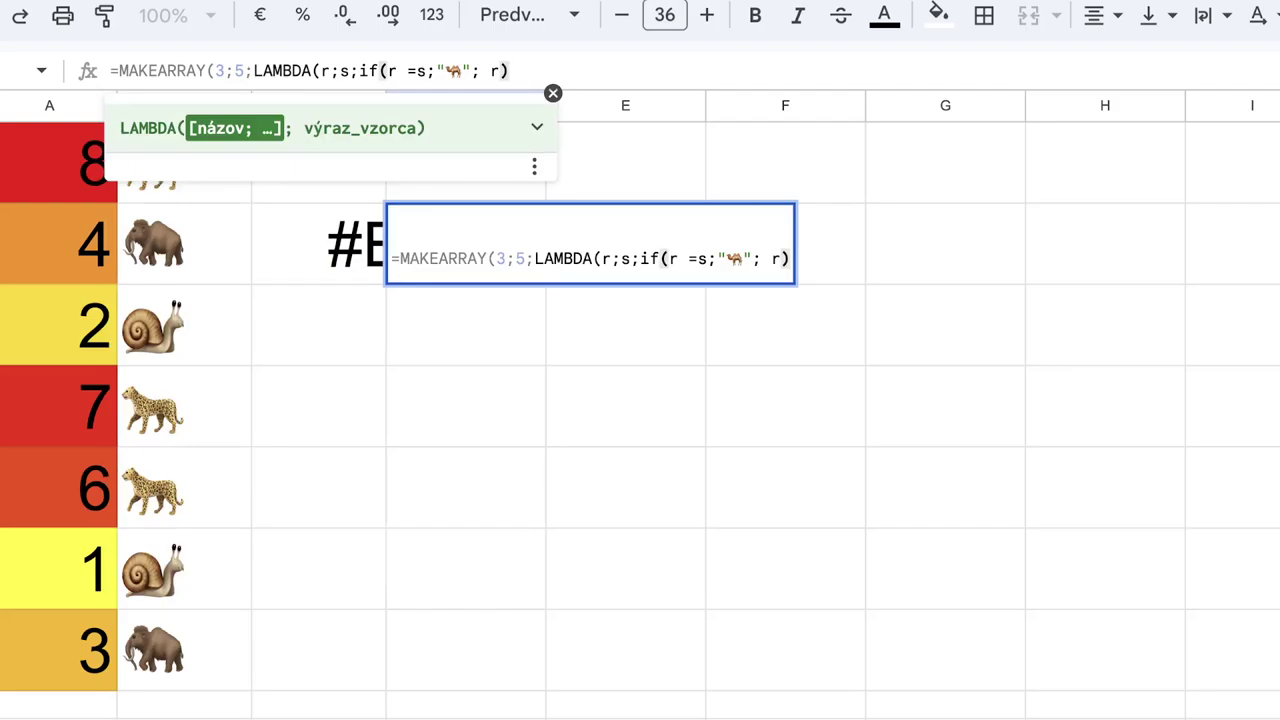
key("Return")
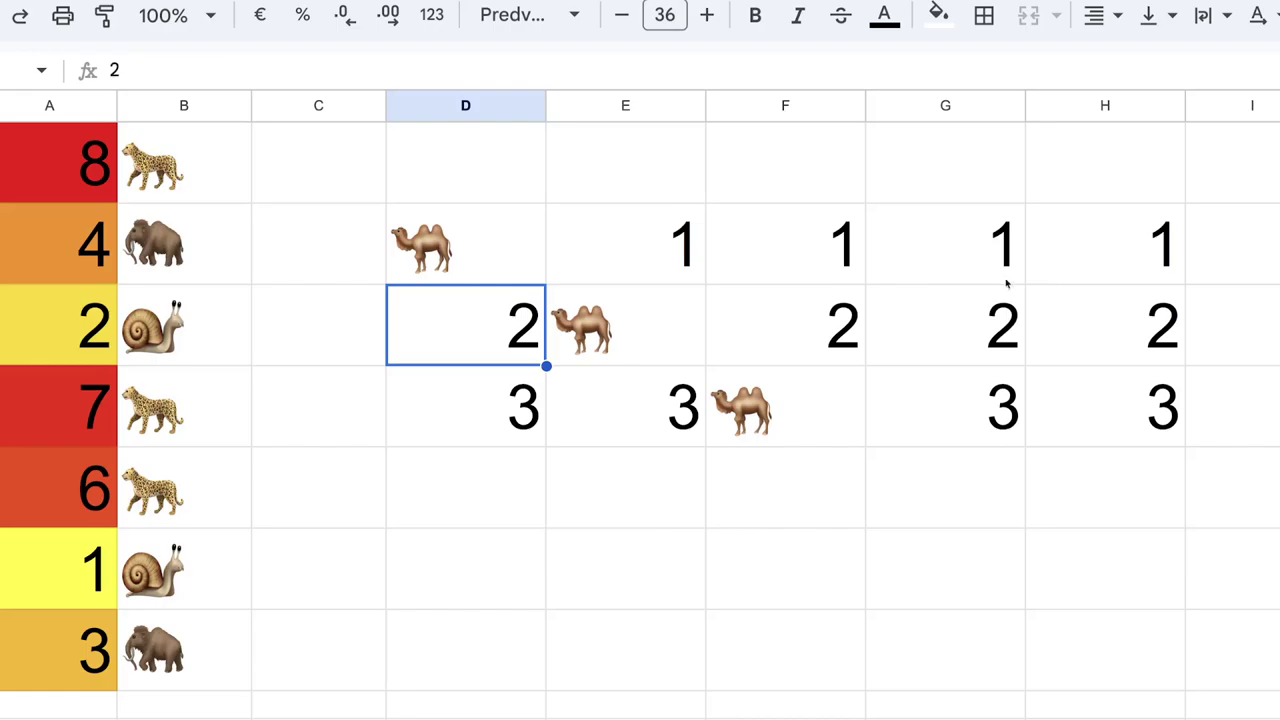
Extend the IF function's false value in the D3 formula to r & "," & s and enter the formula
double_click(470, 240)
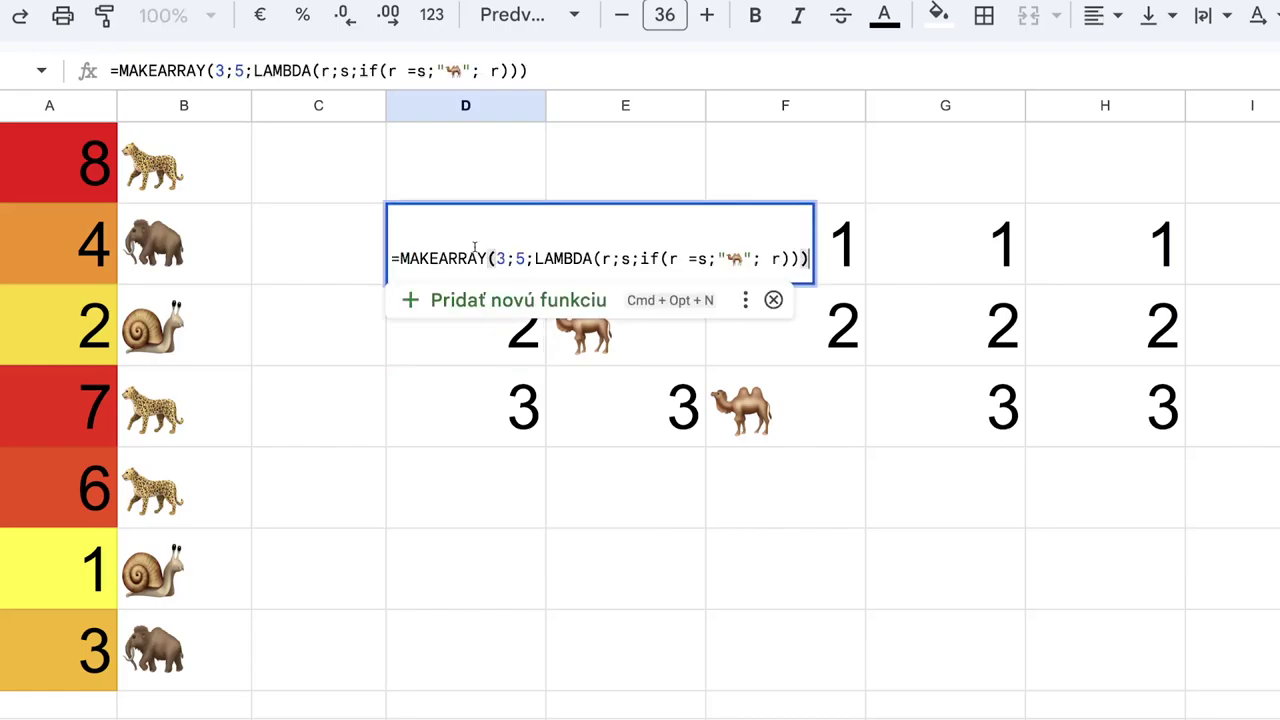
left_click(500, 70)
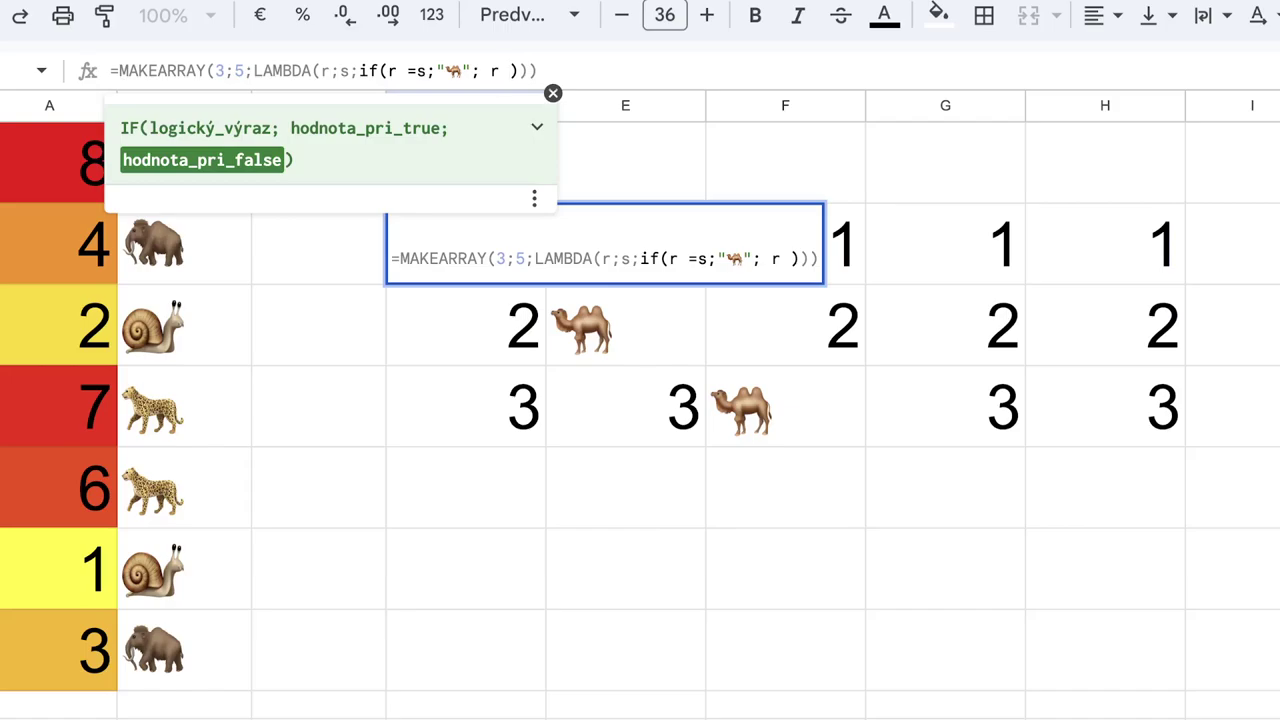
type("& ")
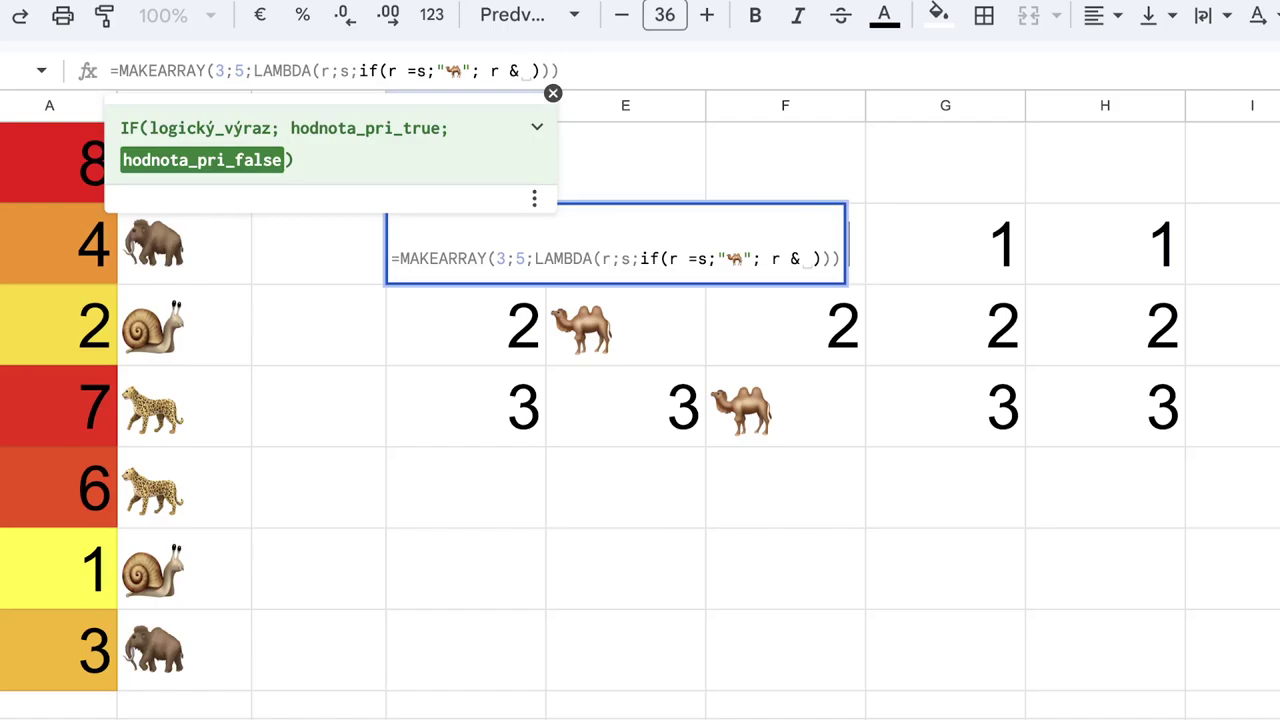
type("\"\"")
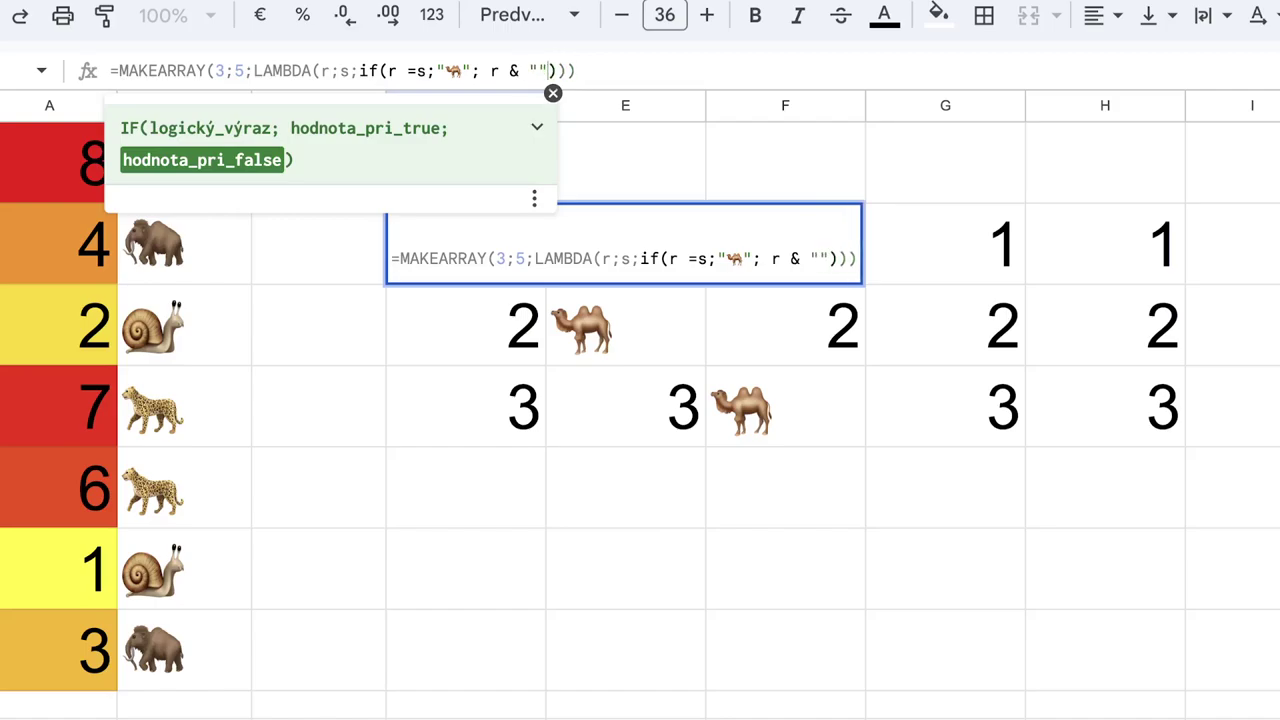
key("Left")
type(",")
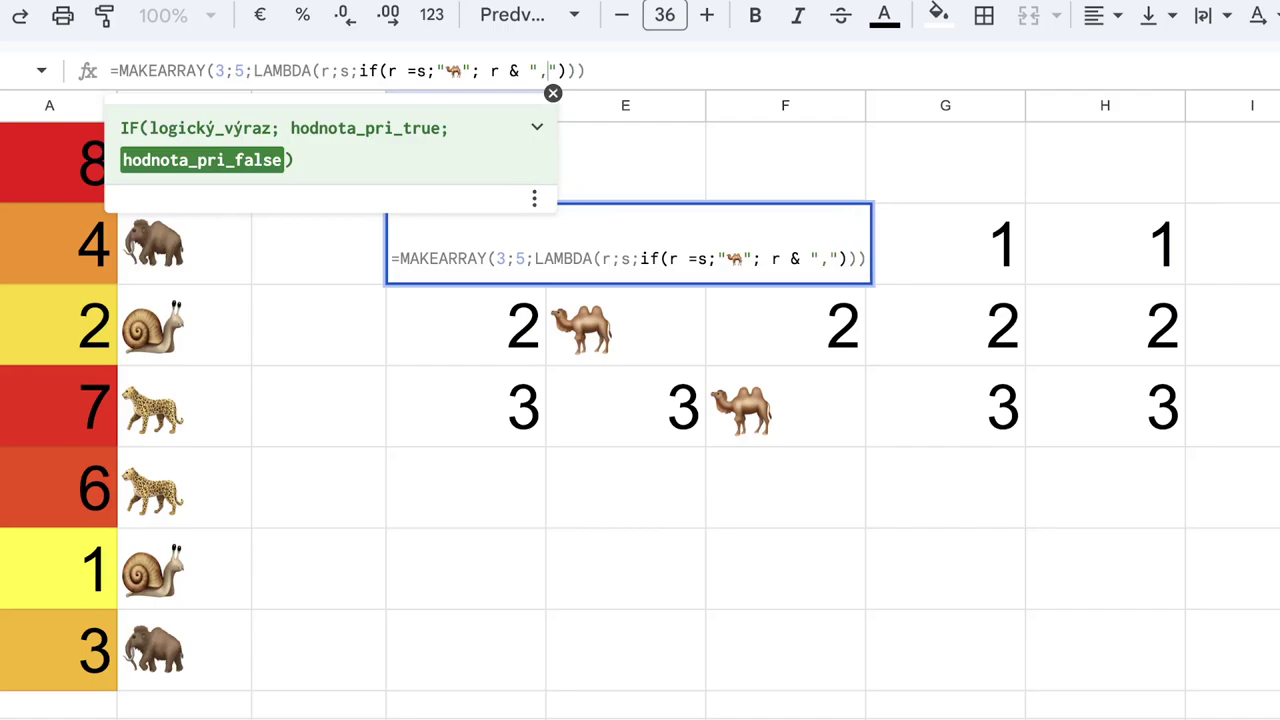
left_click(561, 71)
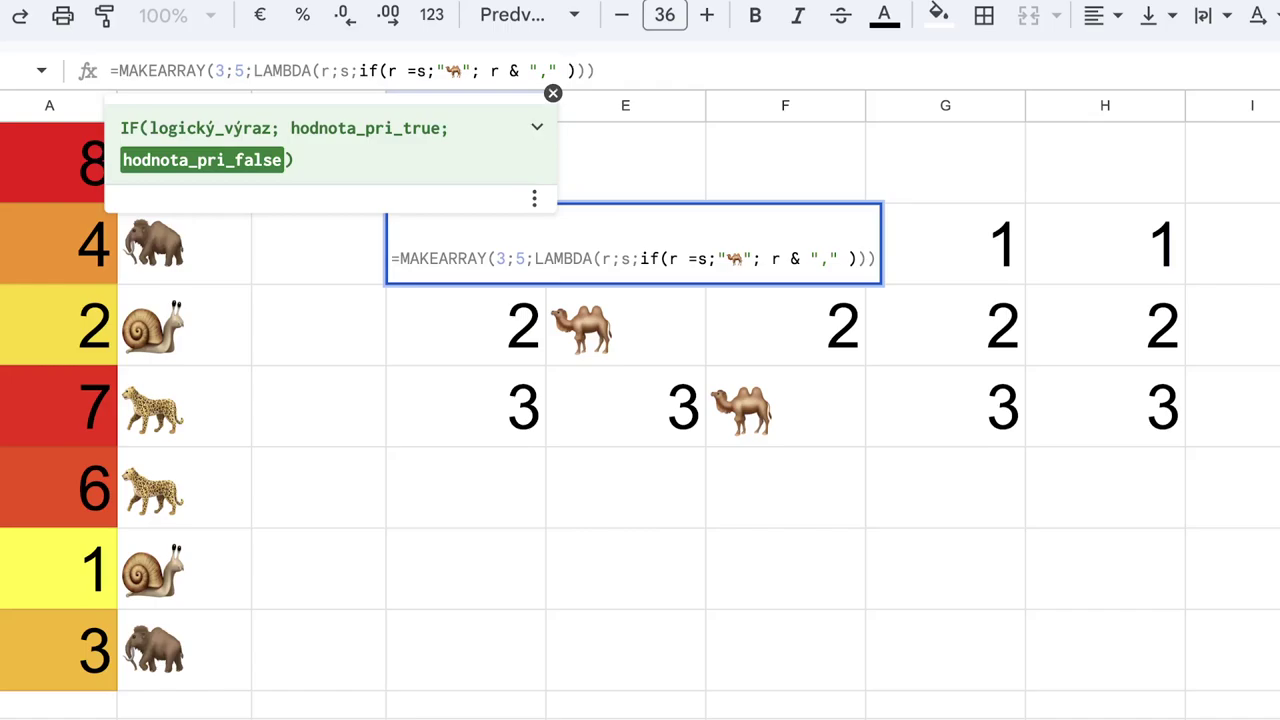
type("& s")
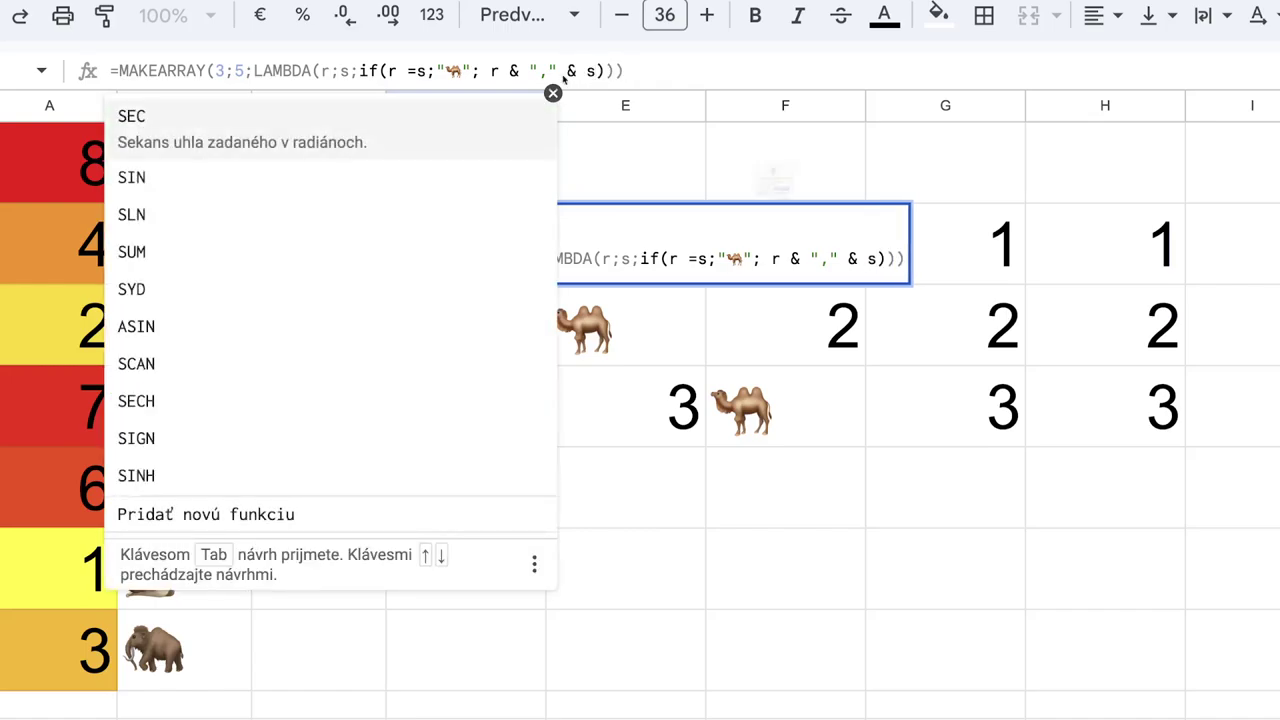
left_click(735, 233)
left_click(600, 70)
key("Right")
key("Return")
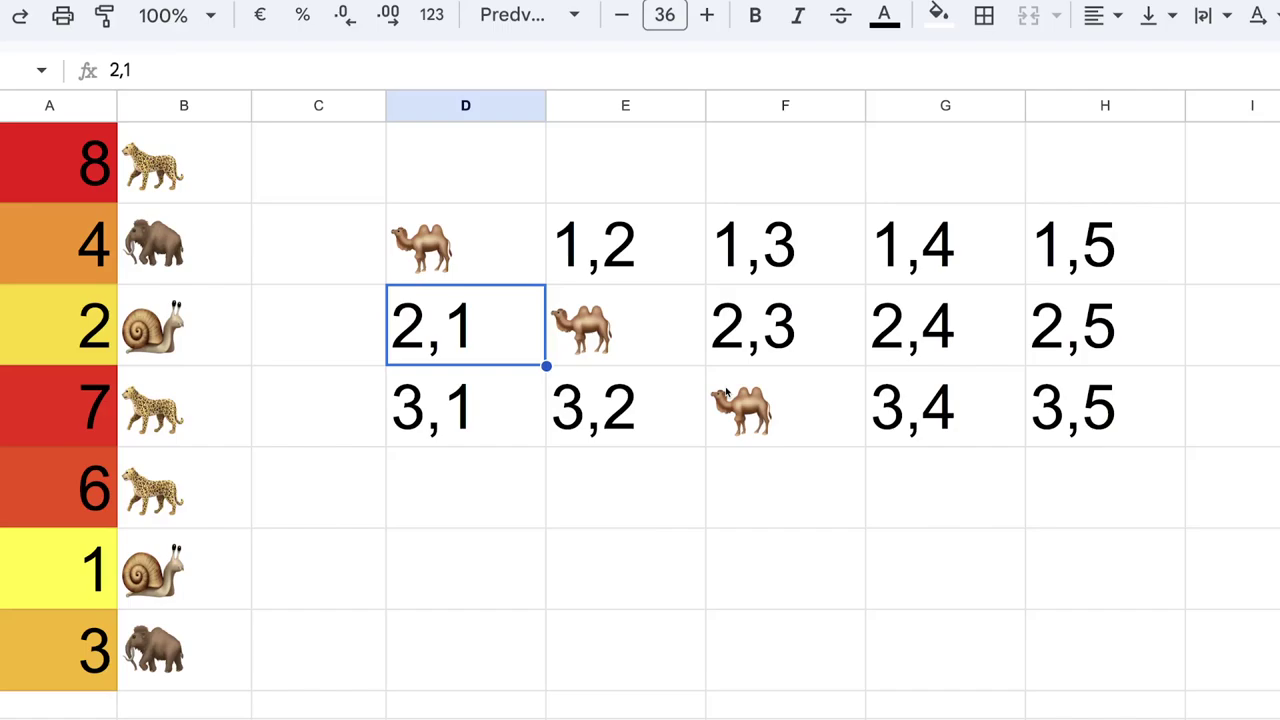
Change the IF function in the D3 formula to IFS and enter the formula
left_click(466, 252)
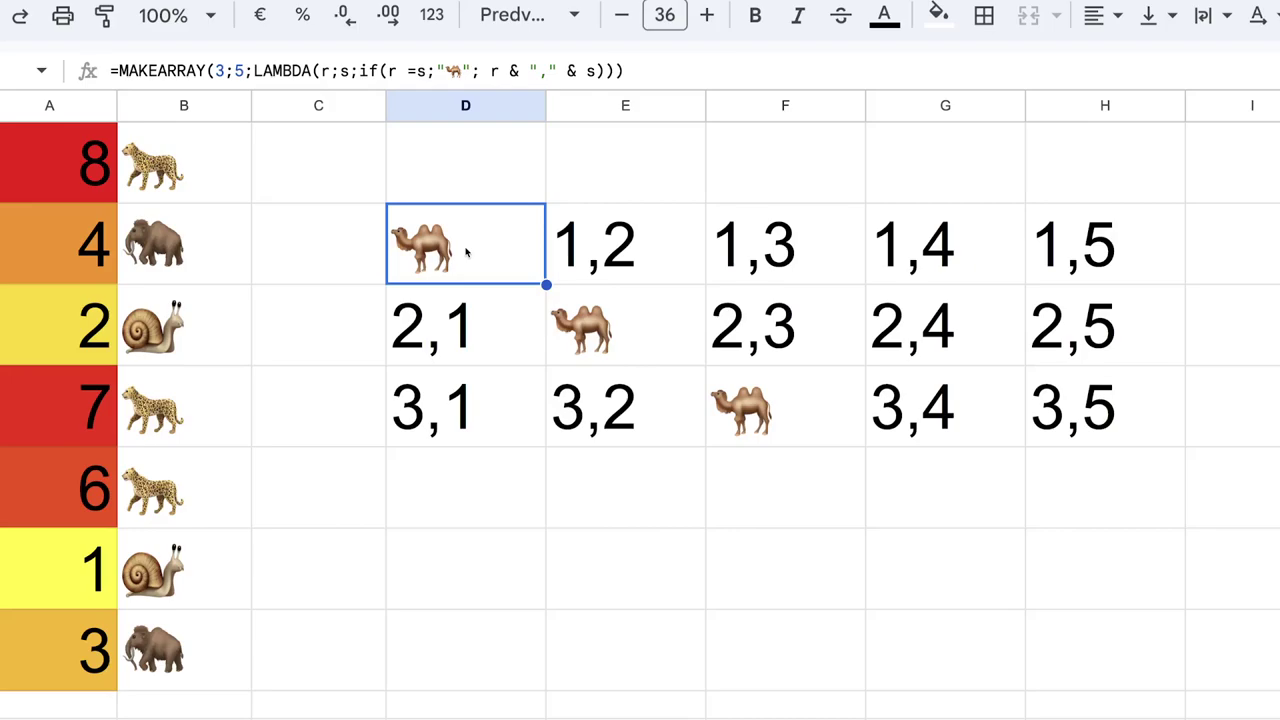
left_click(380, 70)
type("s")
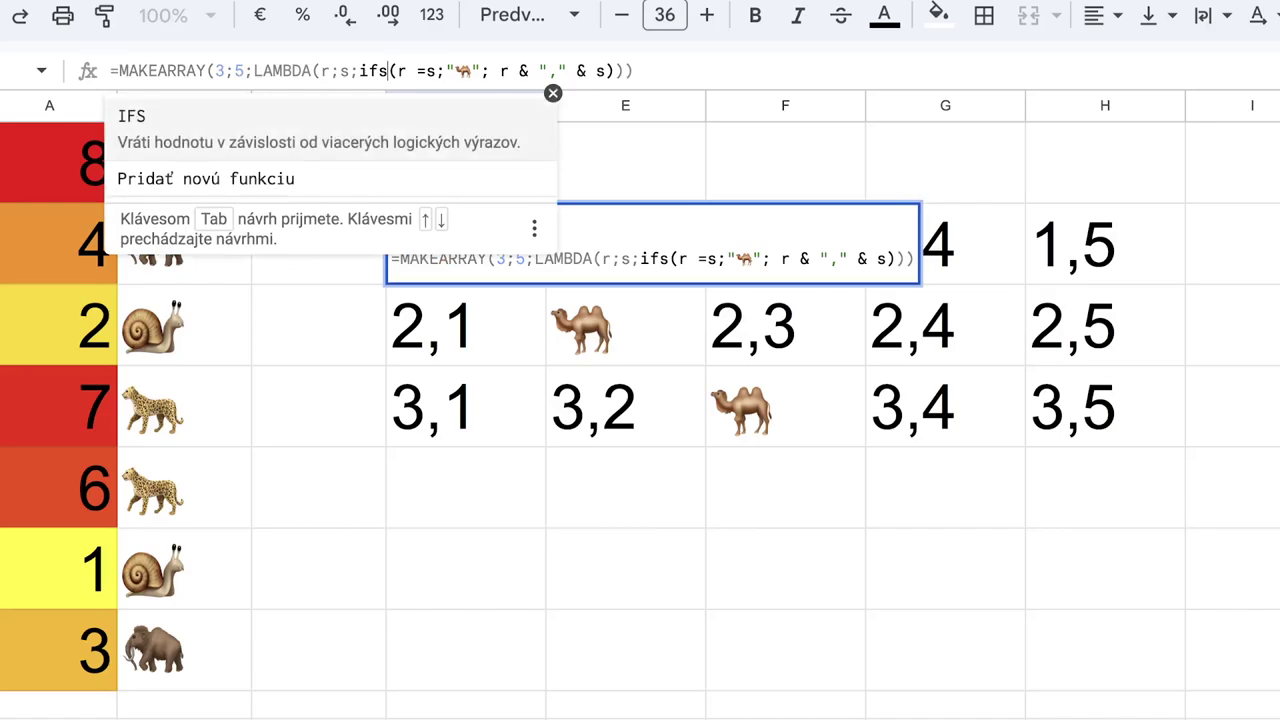
key("End")
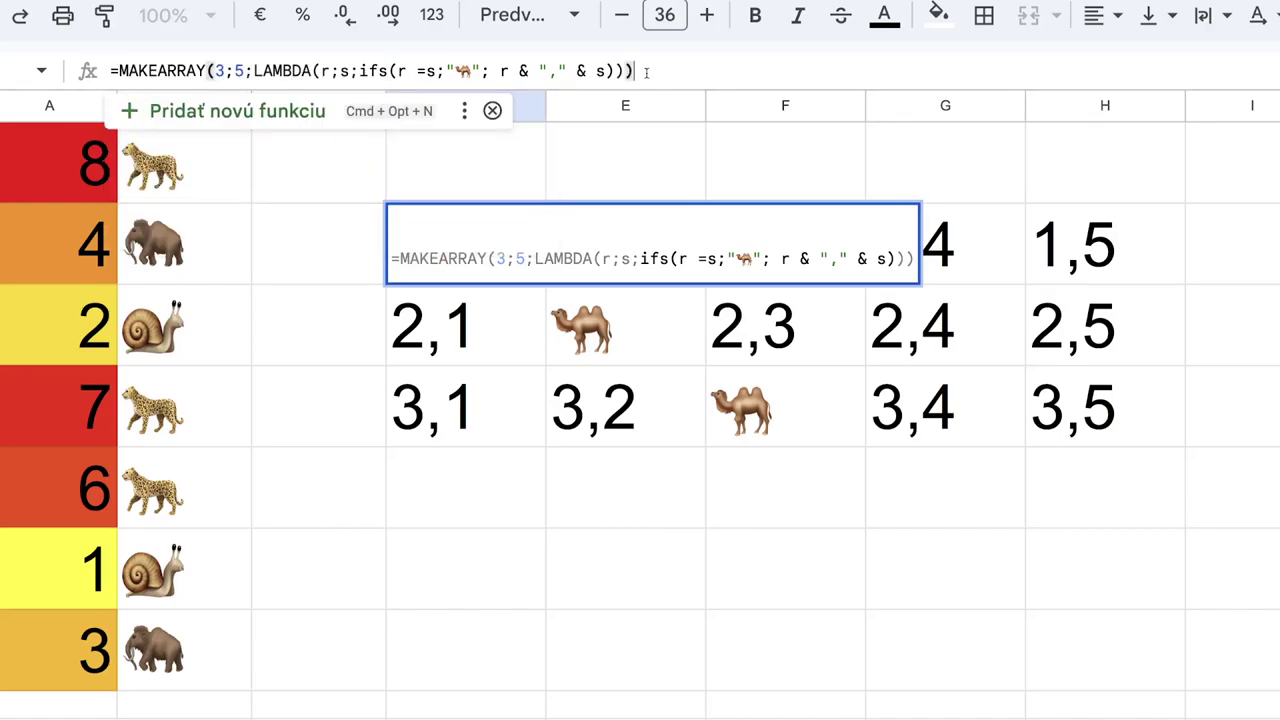
key("Return")
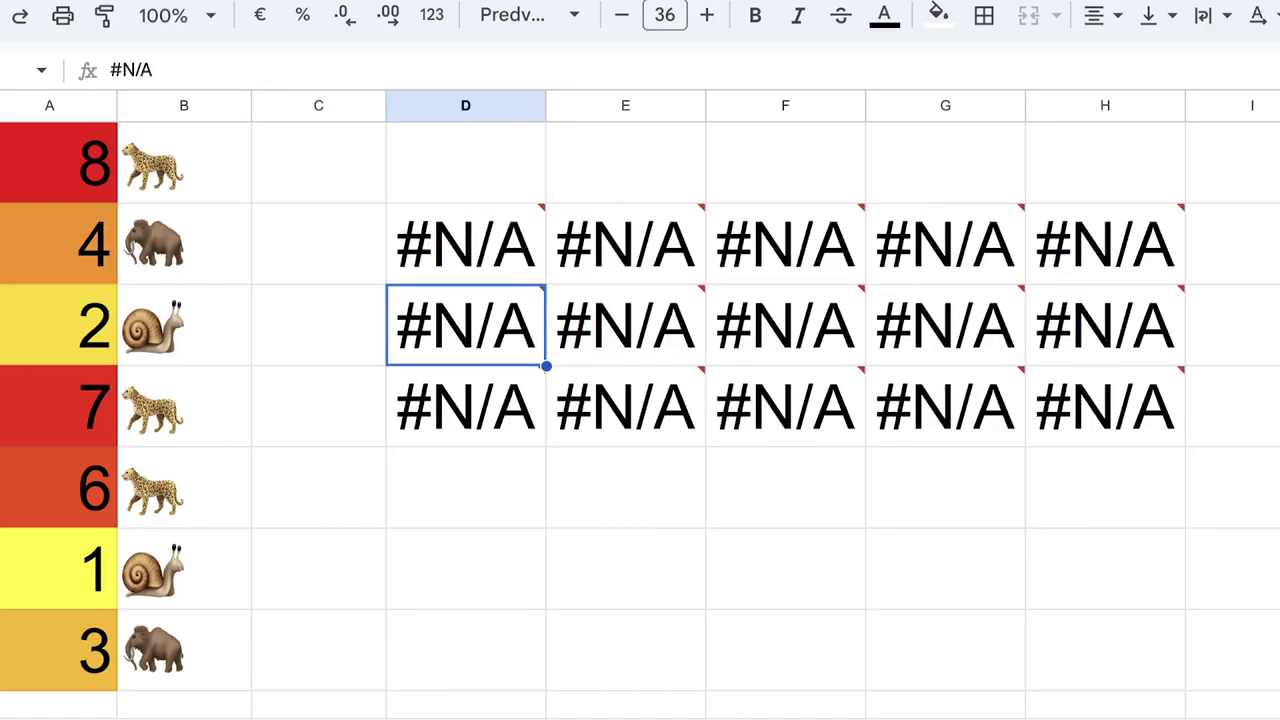
Insert r =s +1 as the second condition of the IFS function in D3, before r & "," & s, and enter the formula
double_click(456, 256)
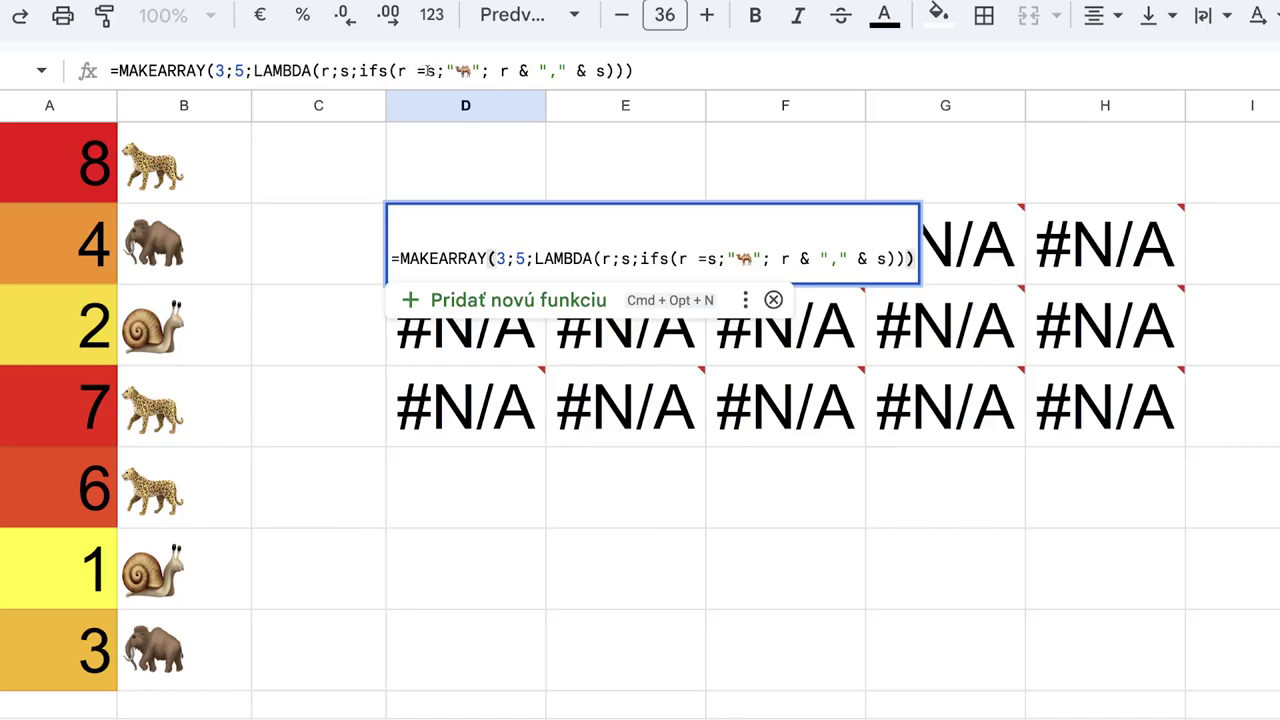
left_click(489, 71)
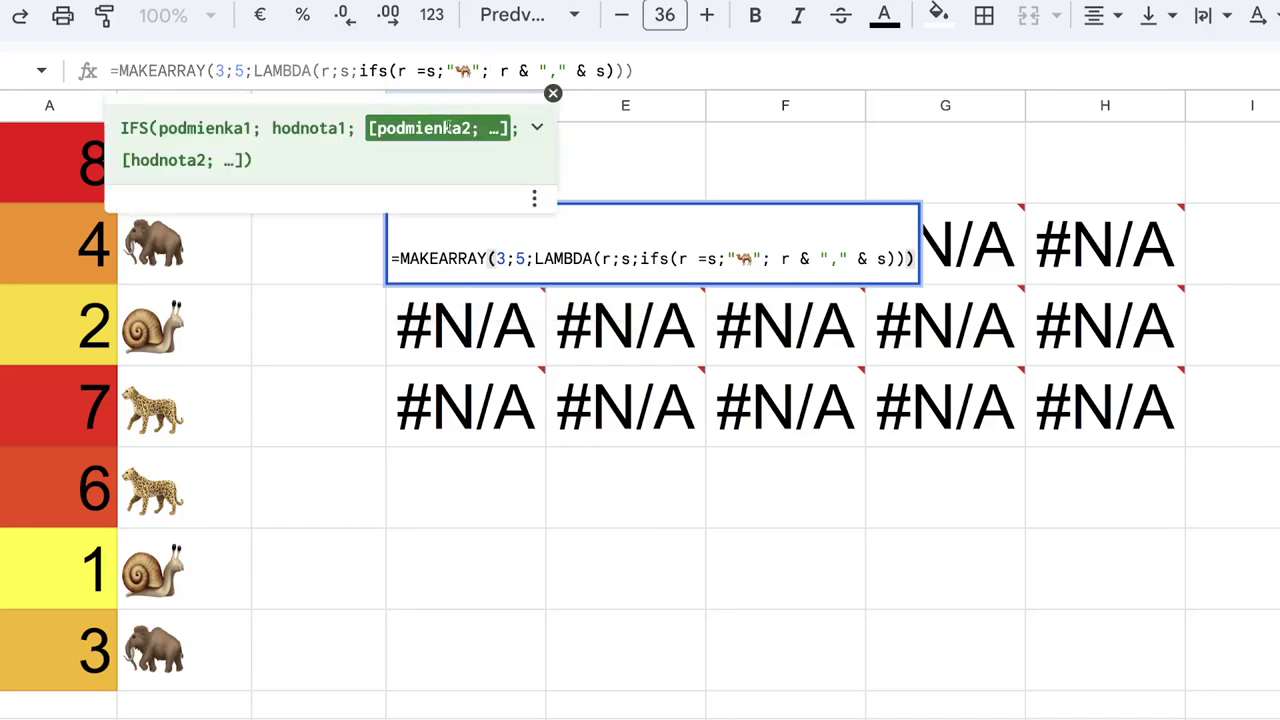
type("r =")
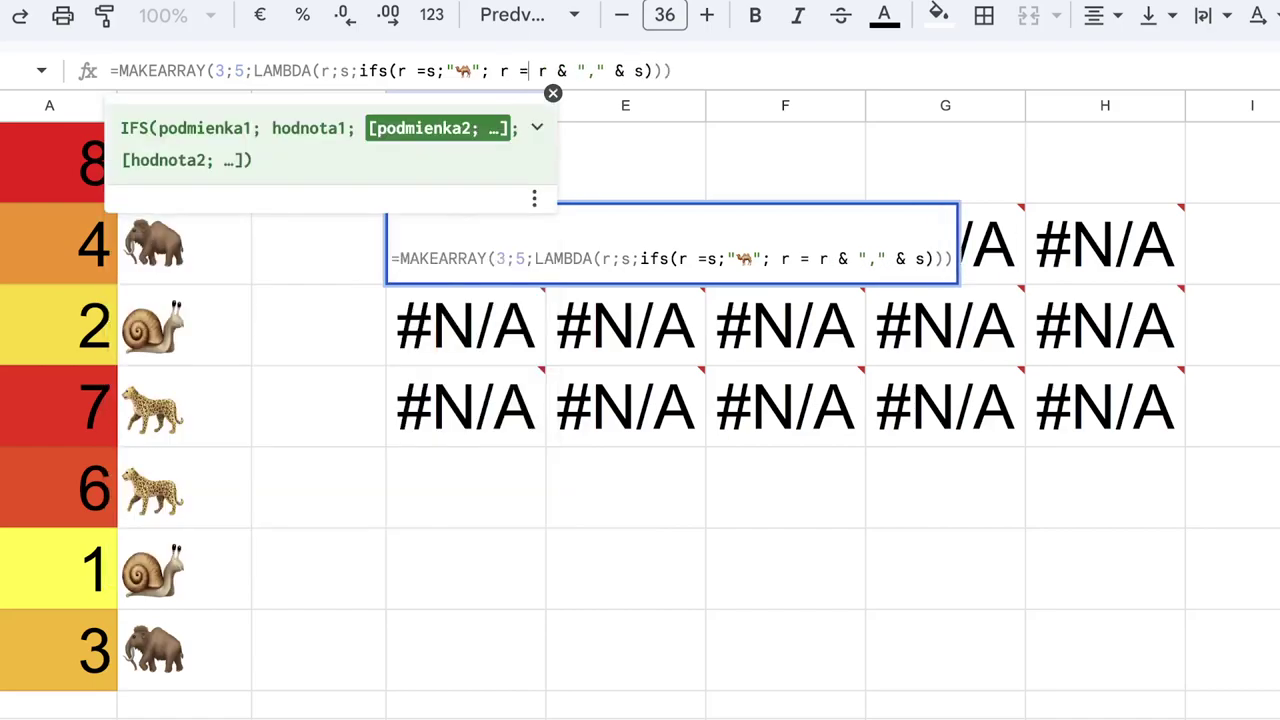
type("s +")
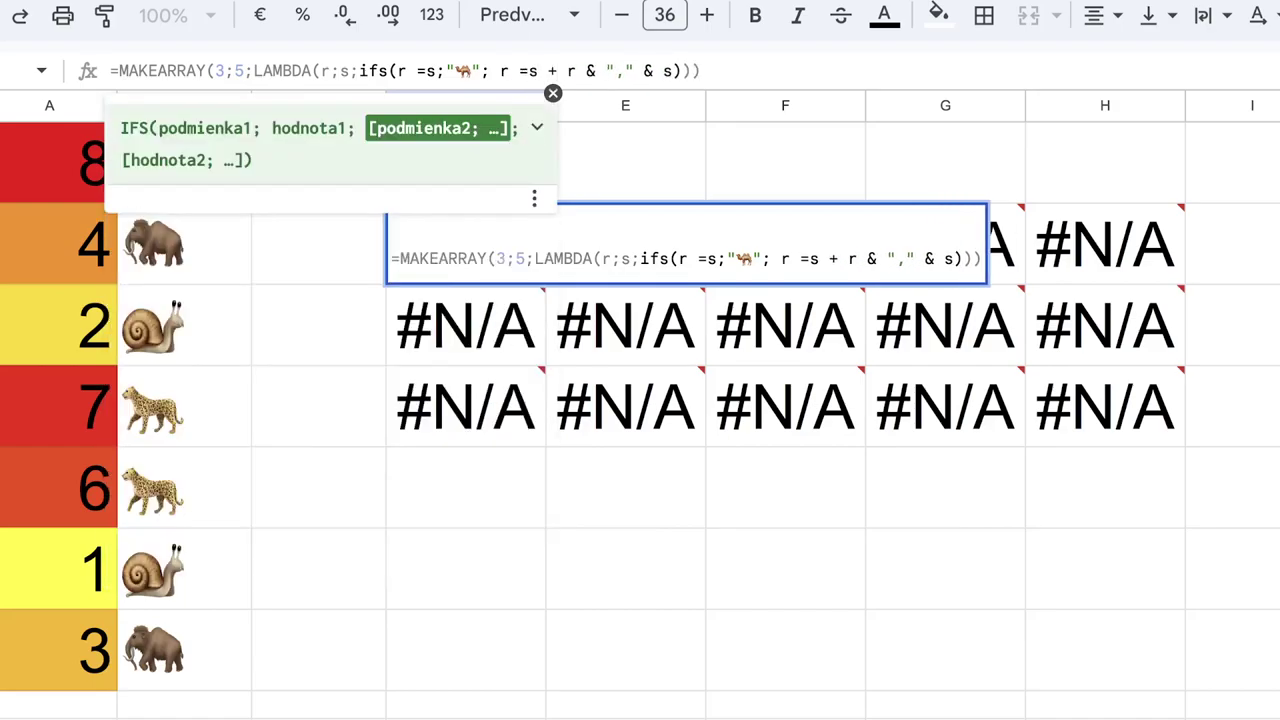
type("1")
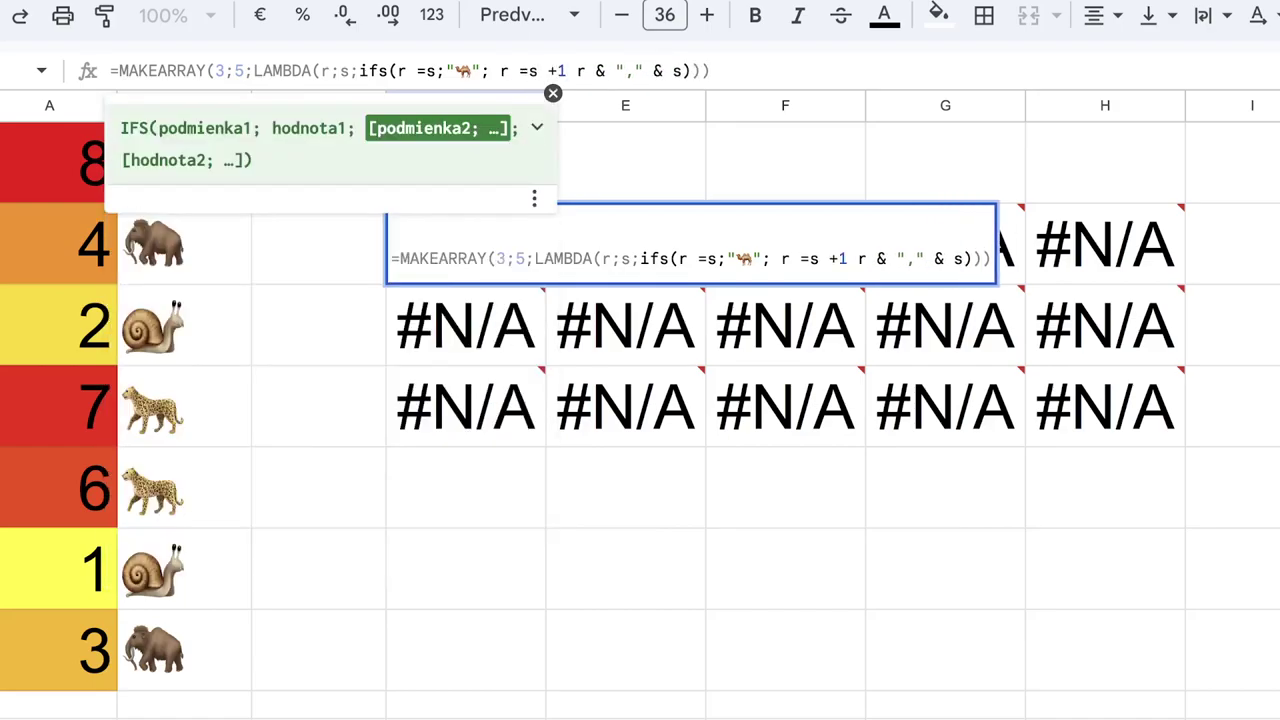
type(";")
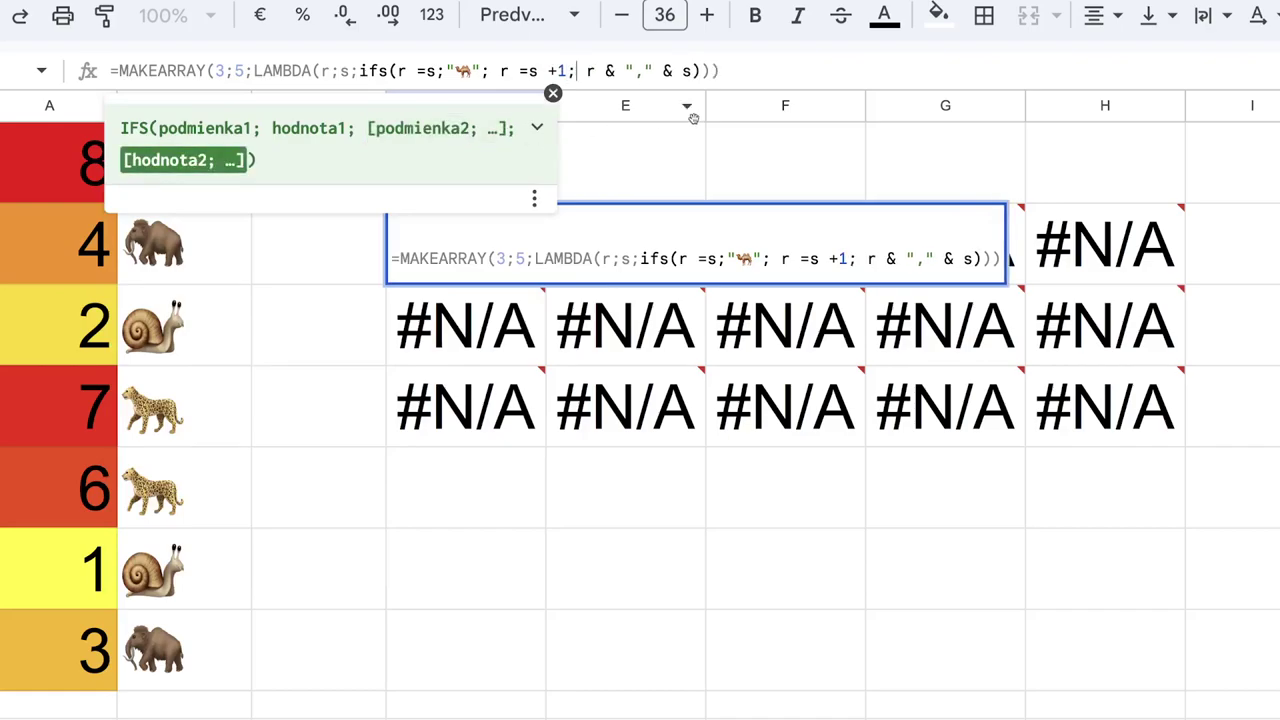
left_click(719, 71)
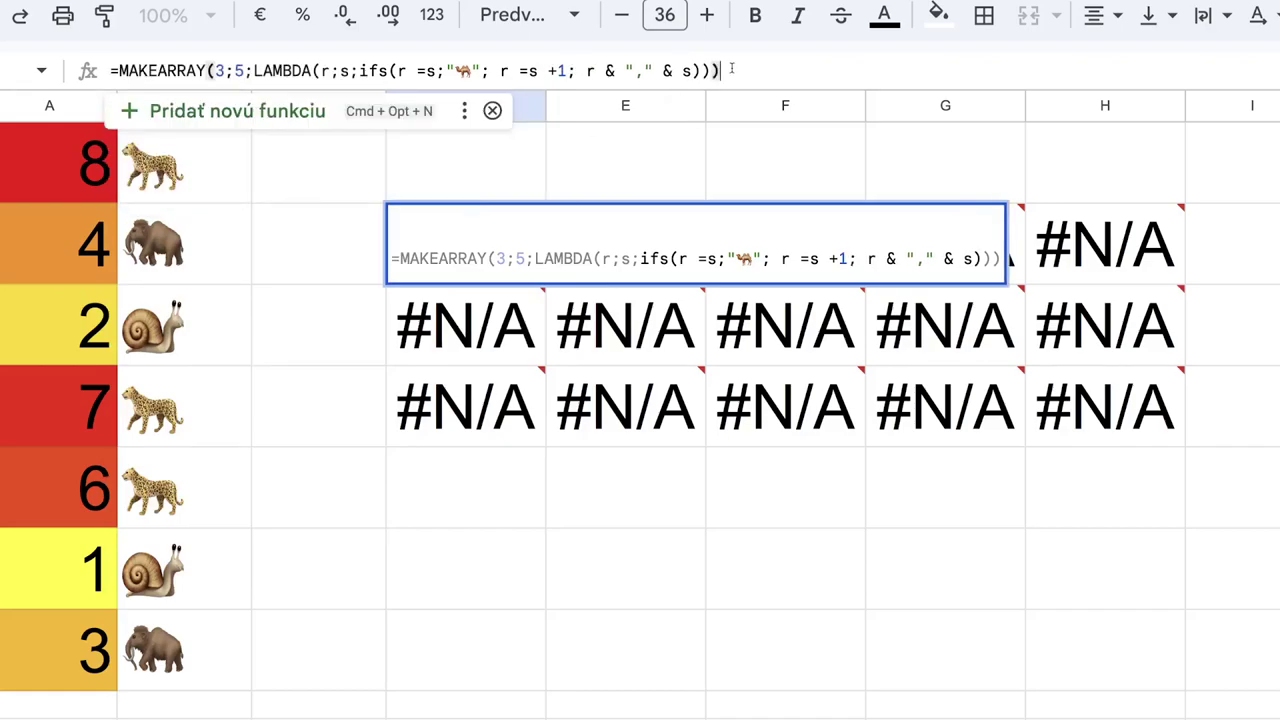
key("Return")
Change the second condition of the IFS function in D3 to r <> s and enter the formula
left_click(508, 255)
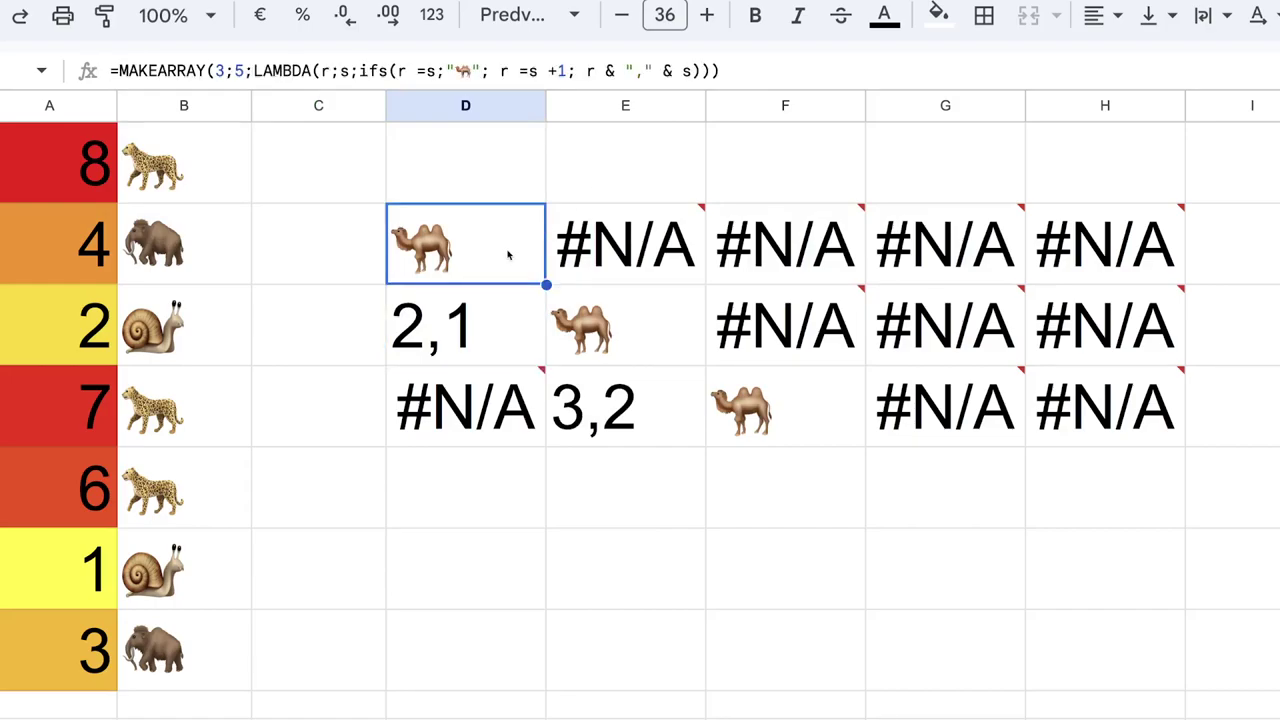
left_click(621, 245)
left_click(486, 246)
left_click(567, 70)
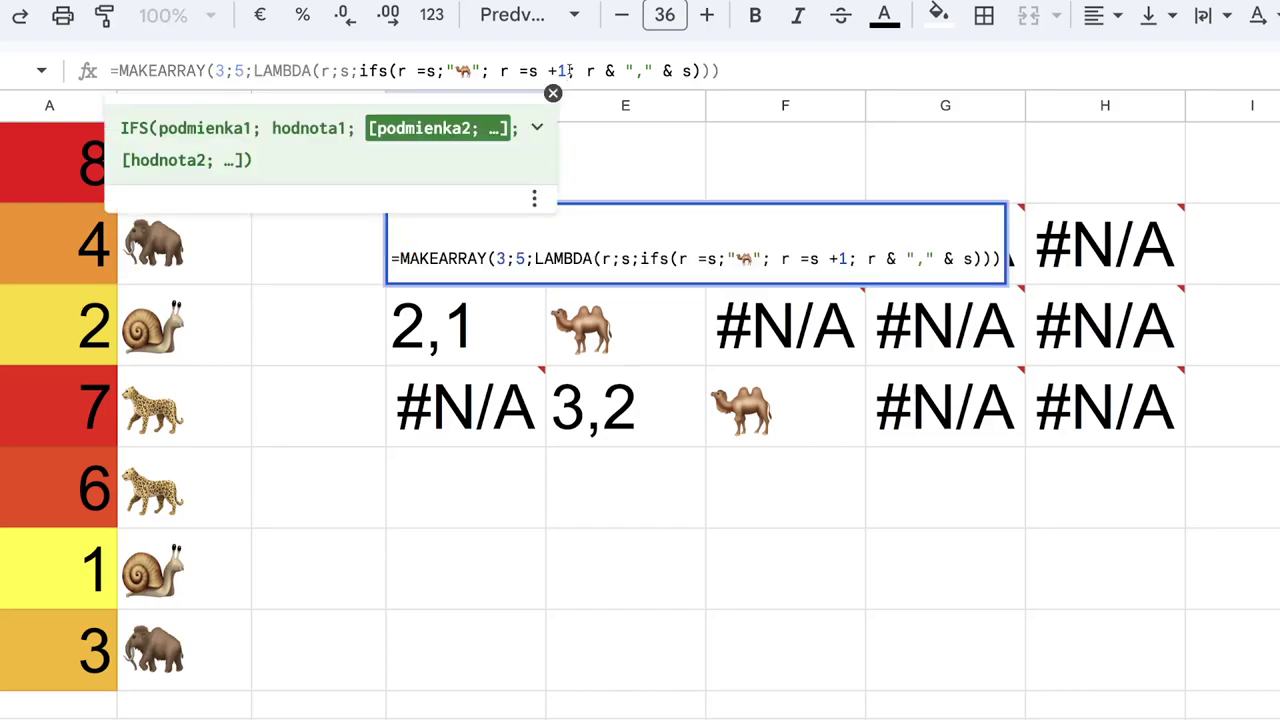
key("BackSpace")
key("BackSpace")
key("BackSpace")
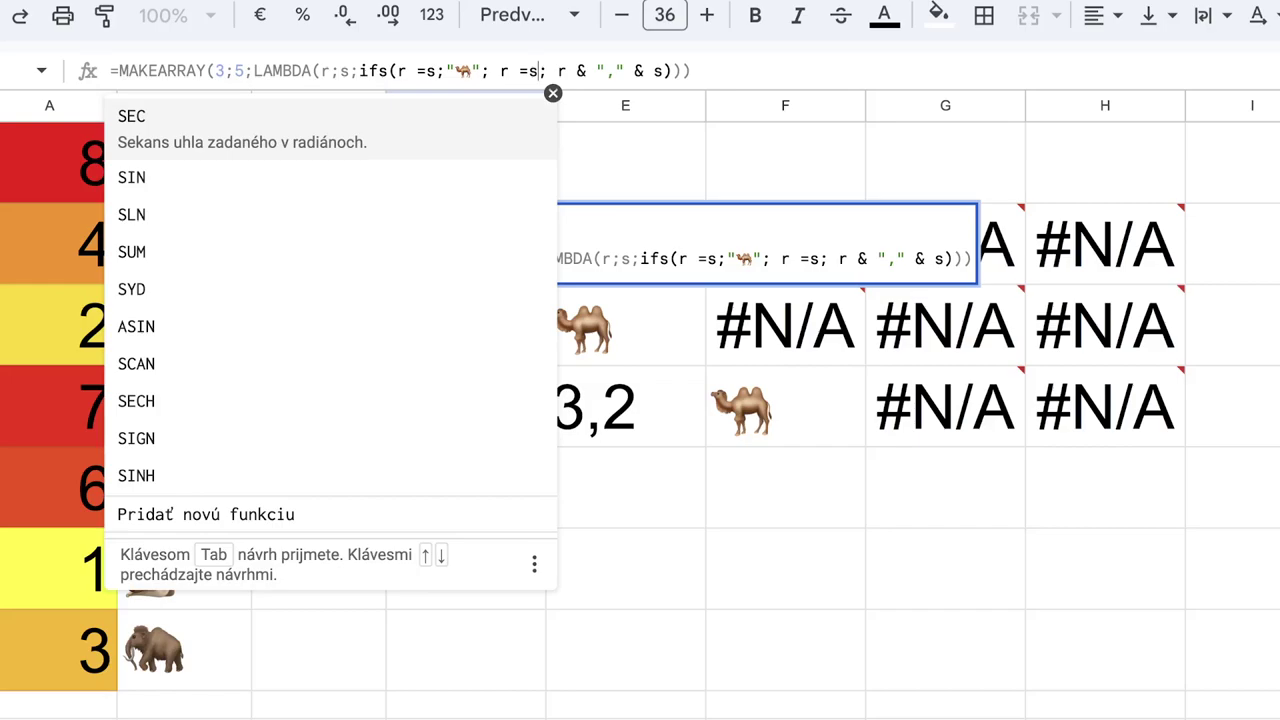
left_click(530, 71)
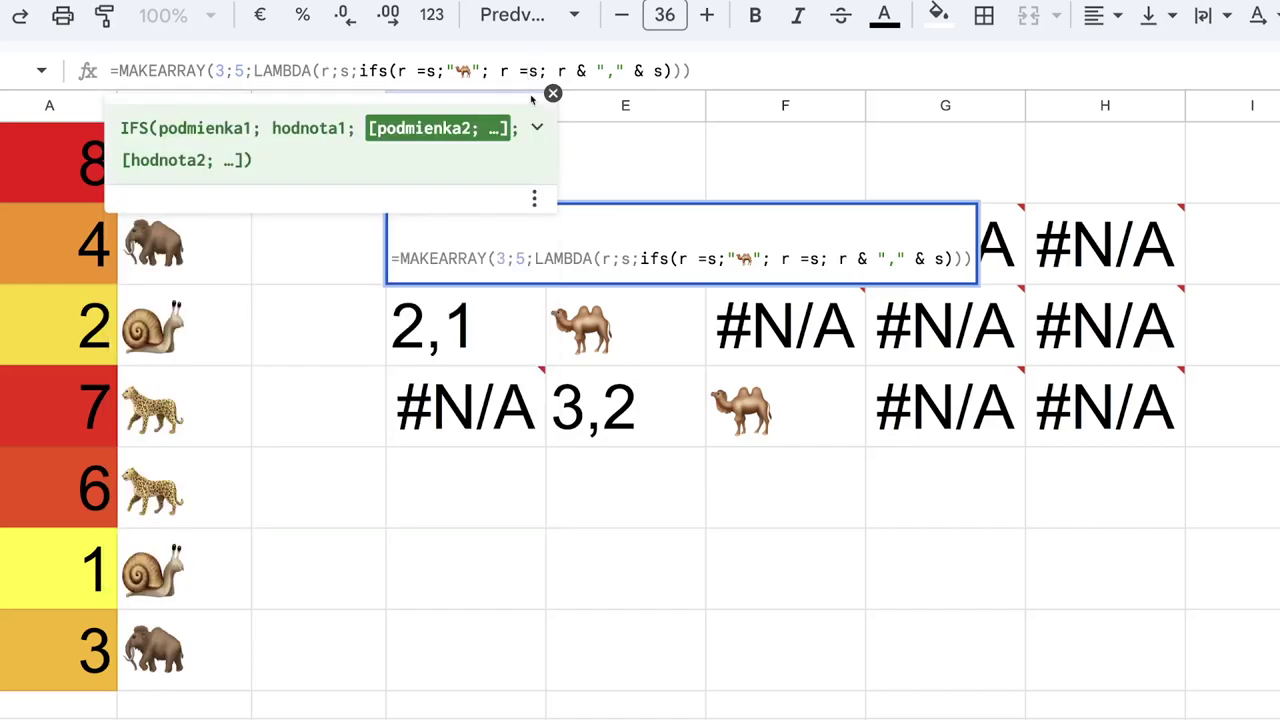
key("BackSpace")
type("<>")
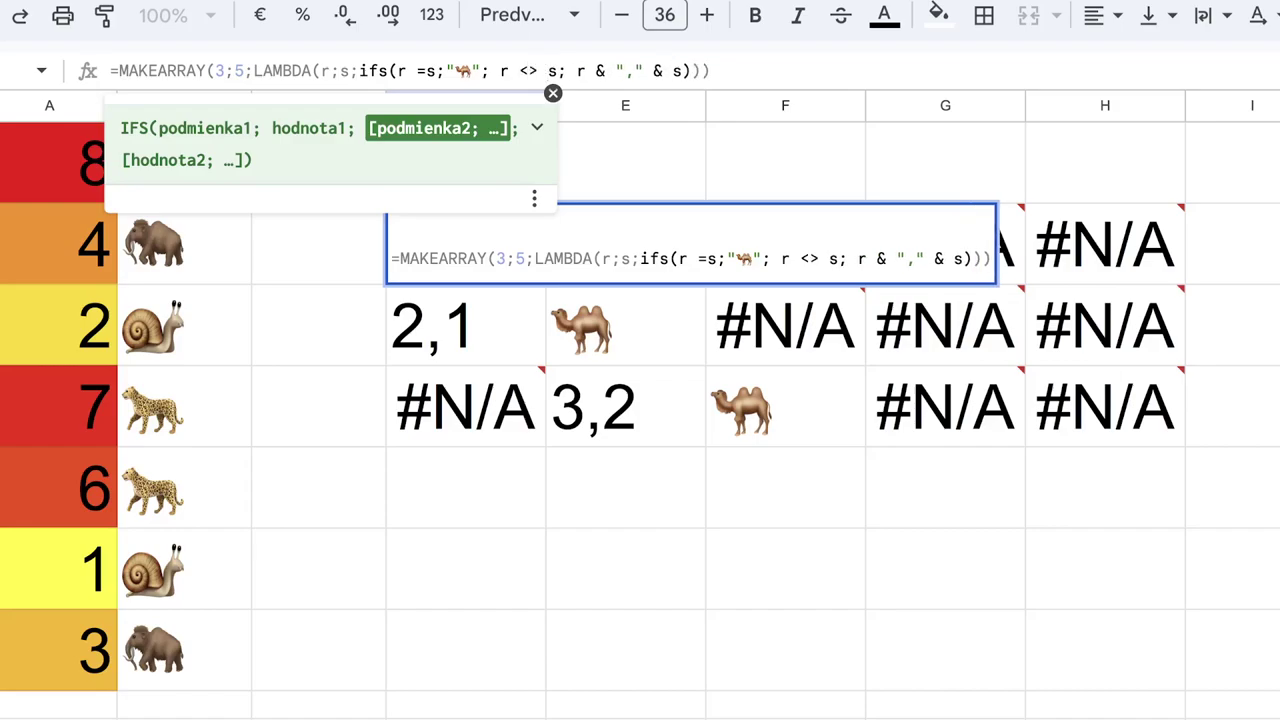
key("Return")
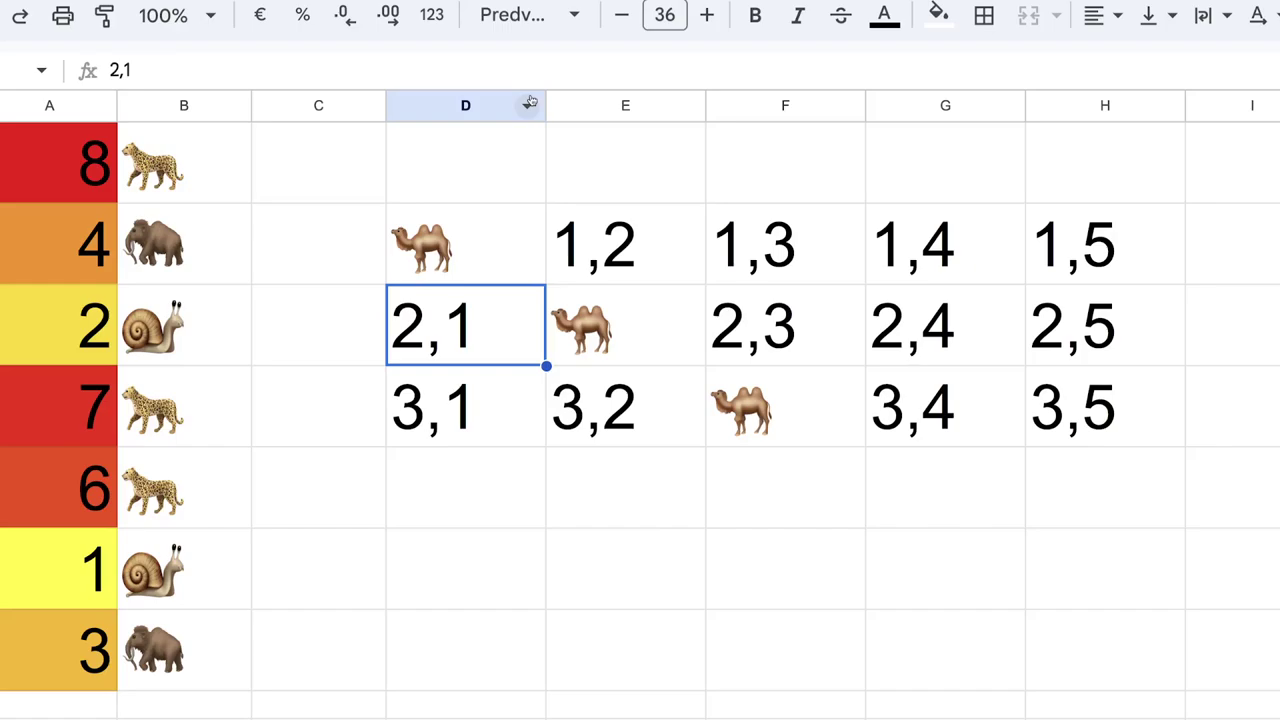
Insert the condition r = s +1 with the mammoth emoji as its value before the r <> s condition in D3's IFS function
left_click(460, 250)
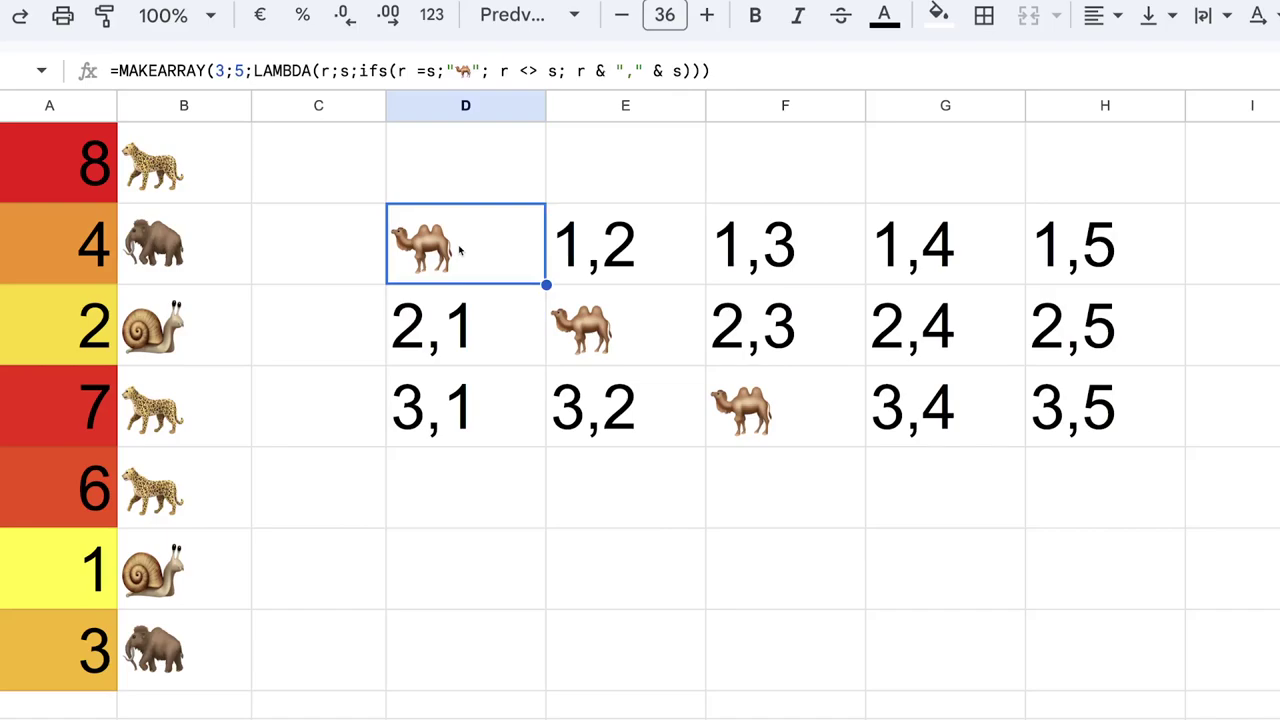
left_click(500, 70)
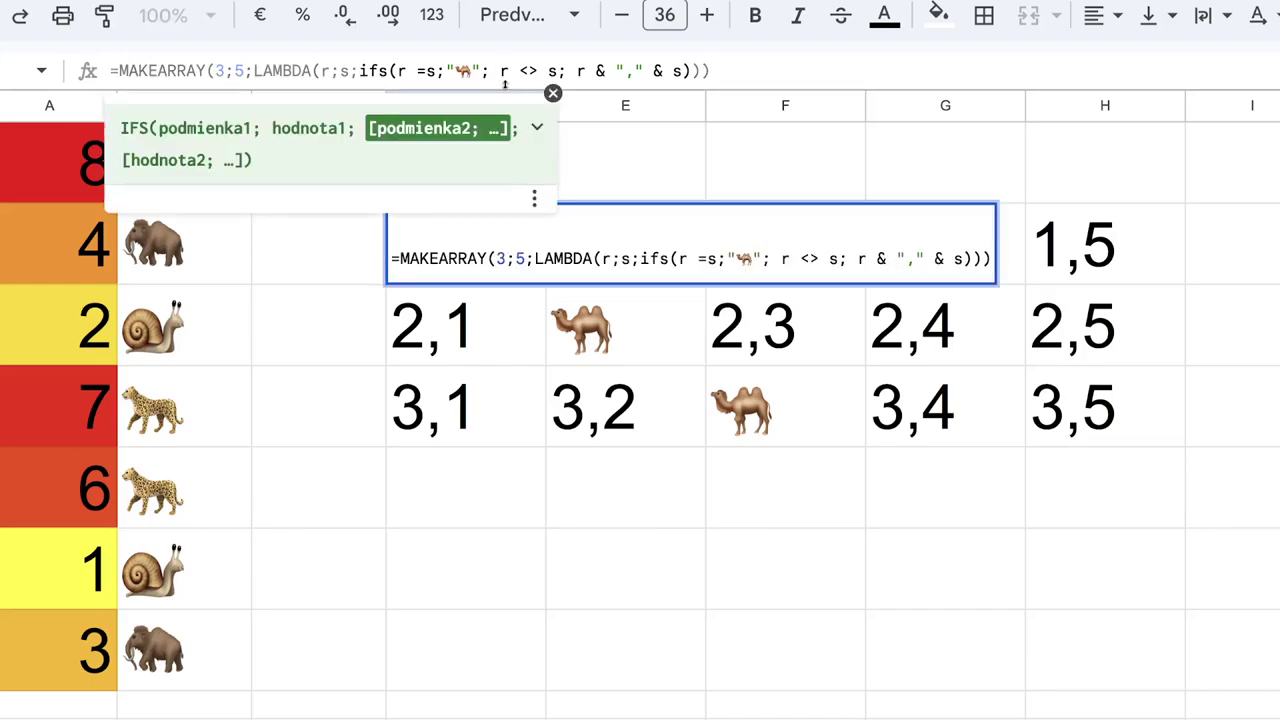
type("r = s")
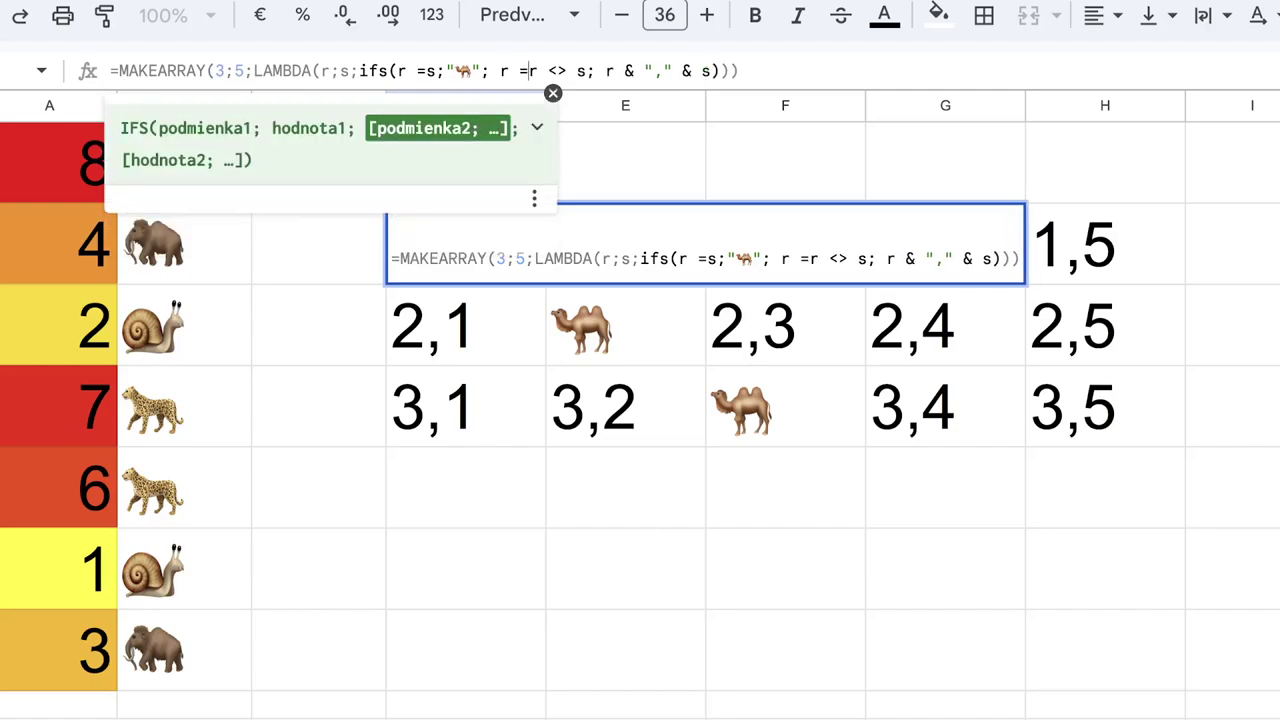
type(" +1")
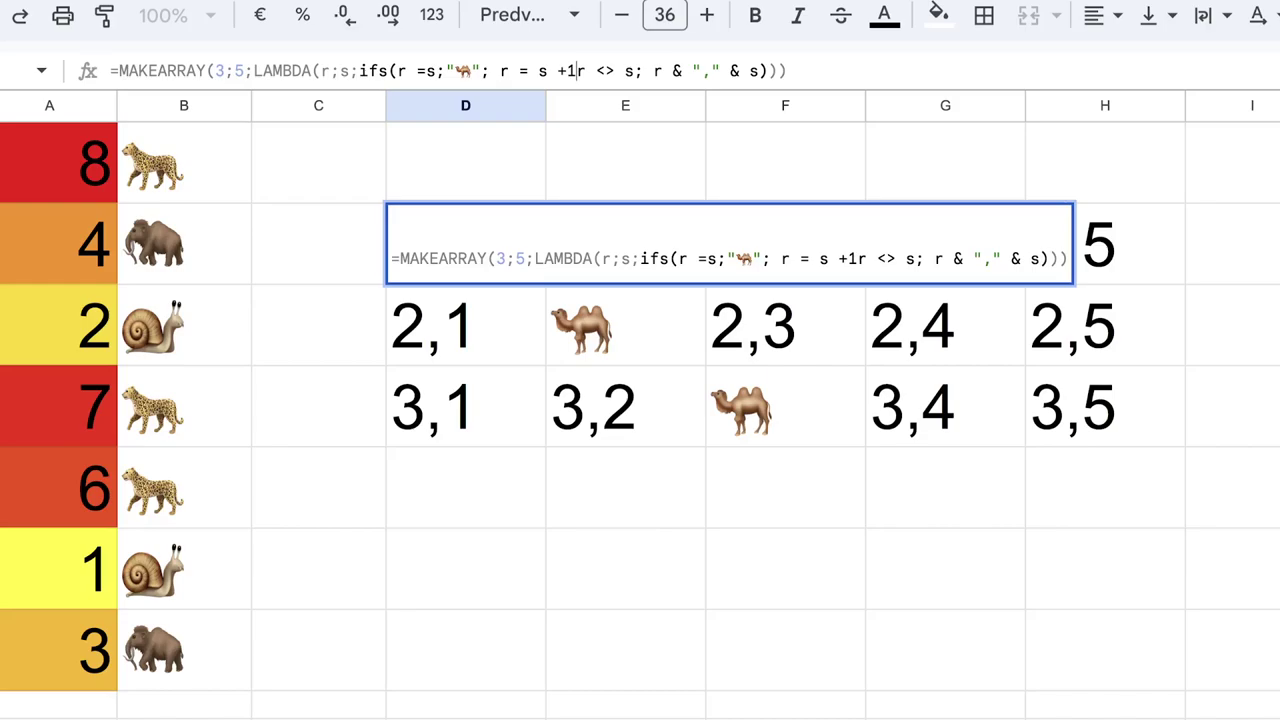
type("; ")
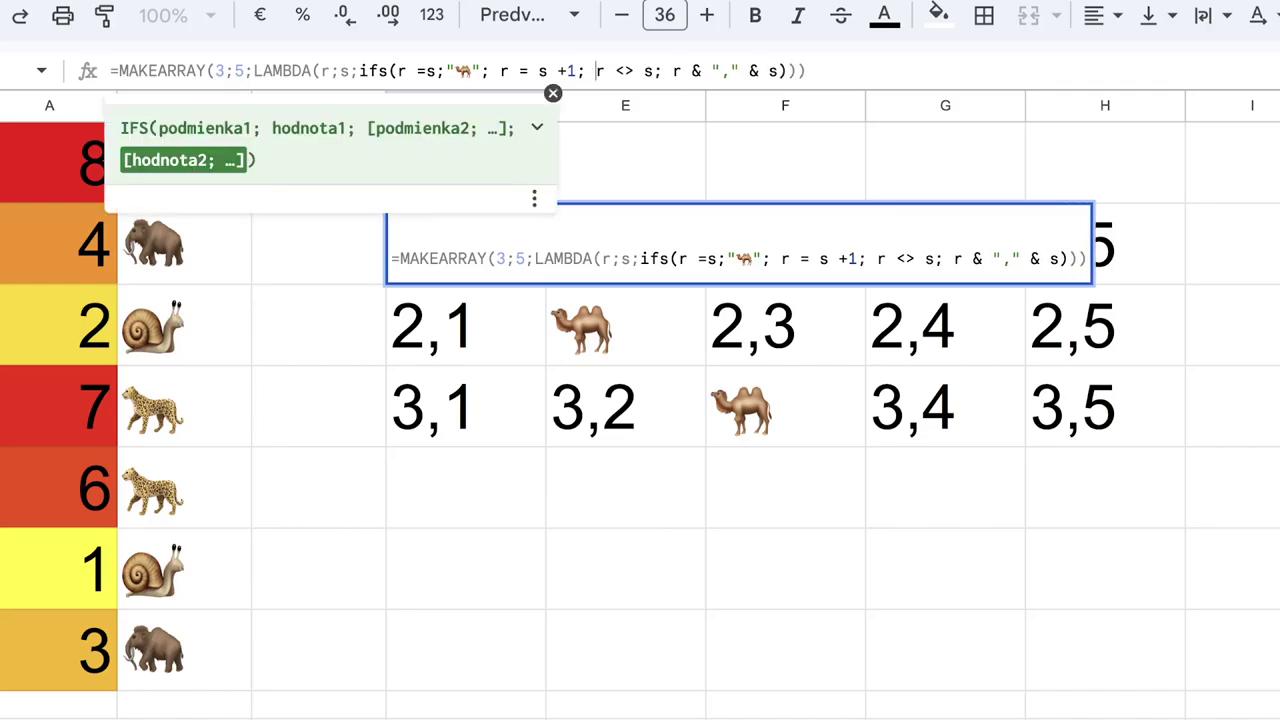
type("\"\"")
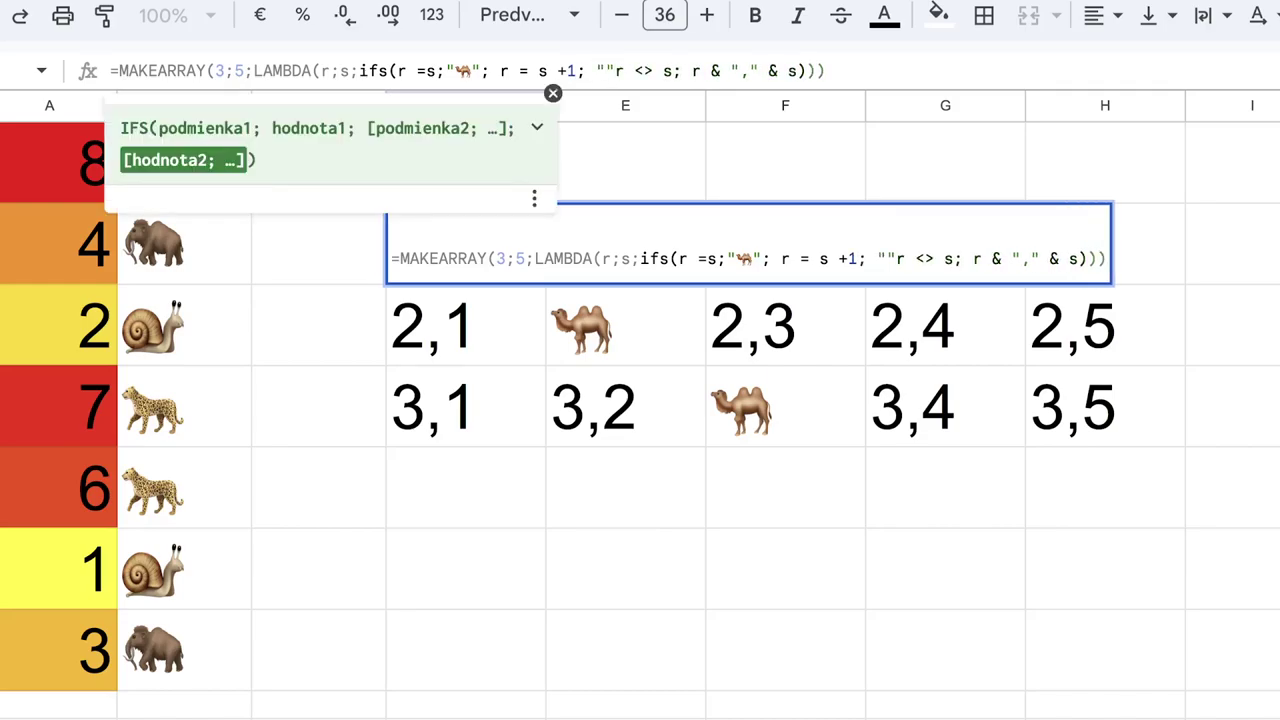
type(";")
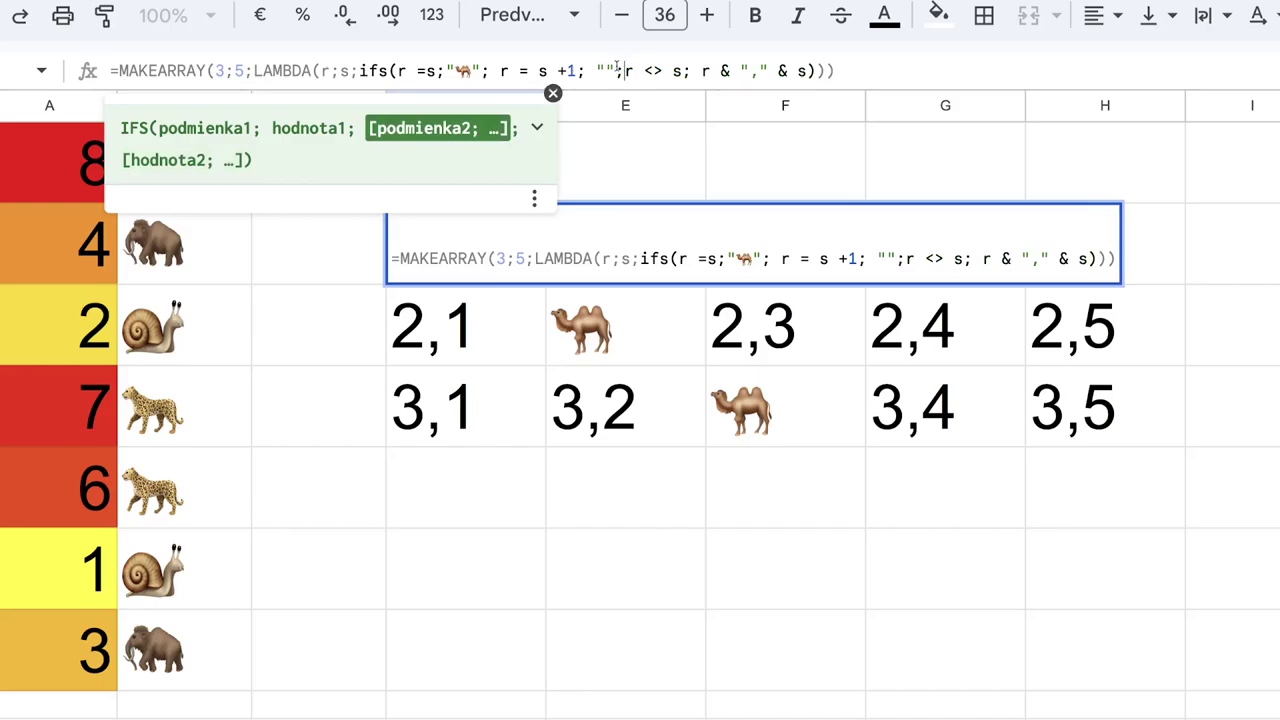
left_click(605, 70)
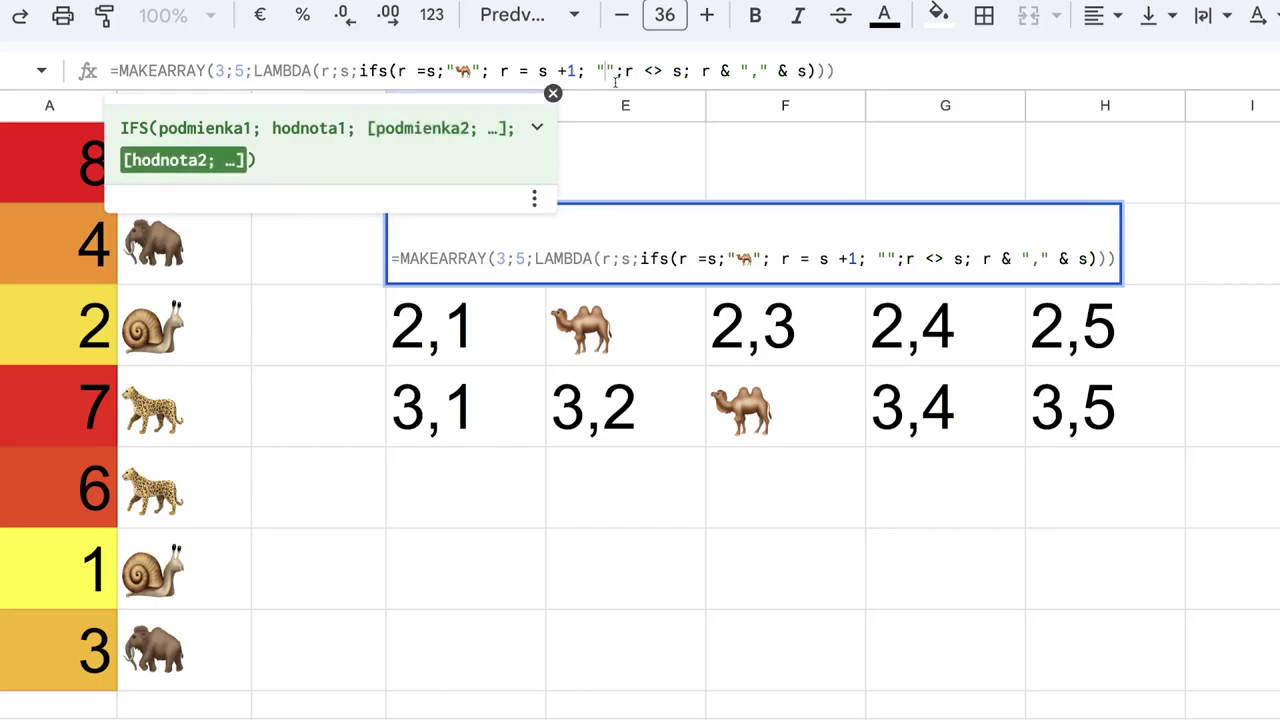
key("ctrl+super+space")
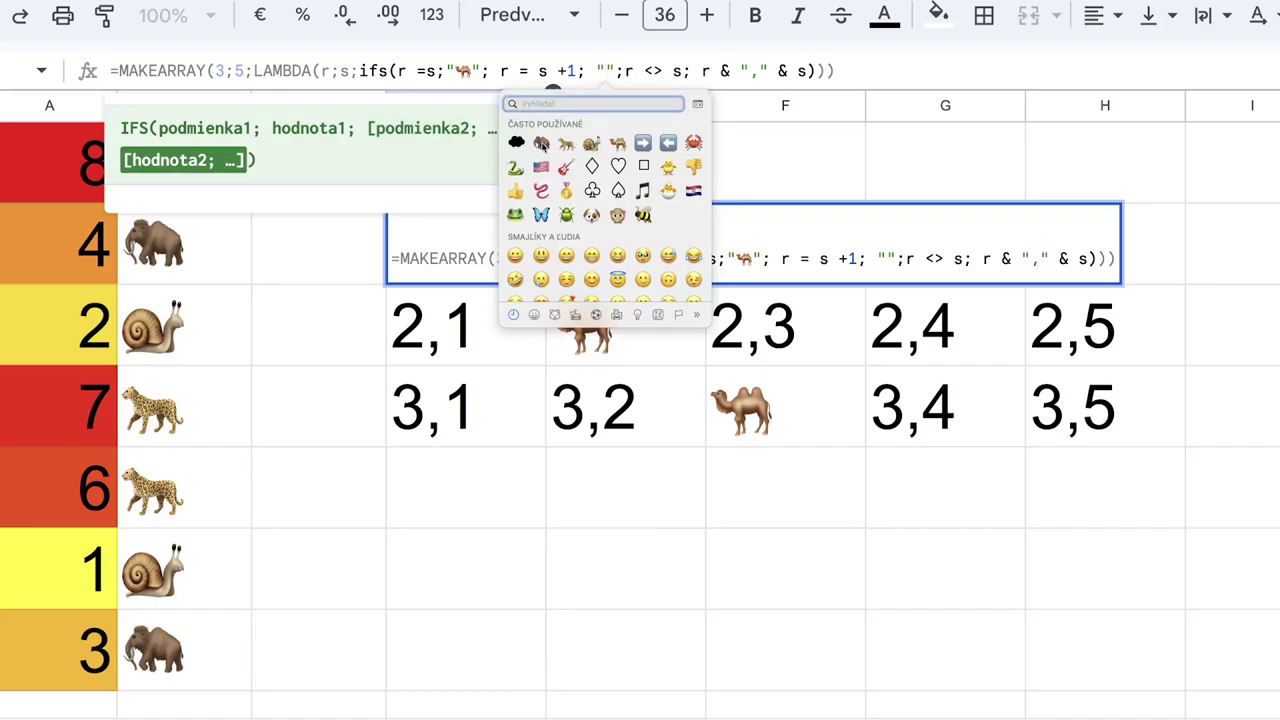
left_click(541, 146)
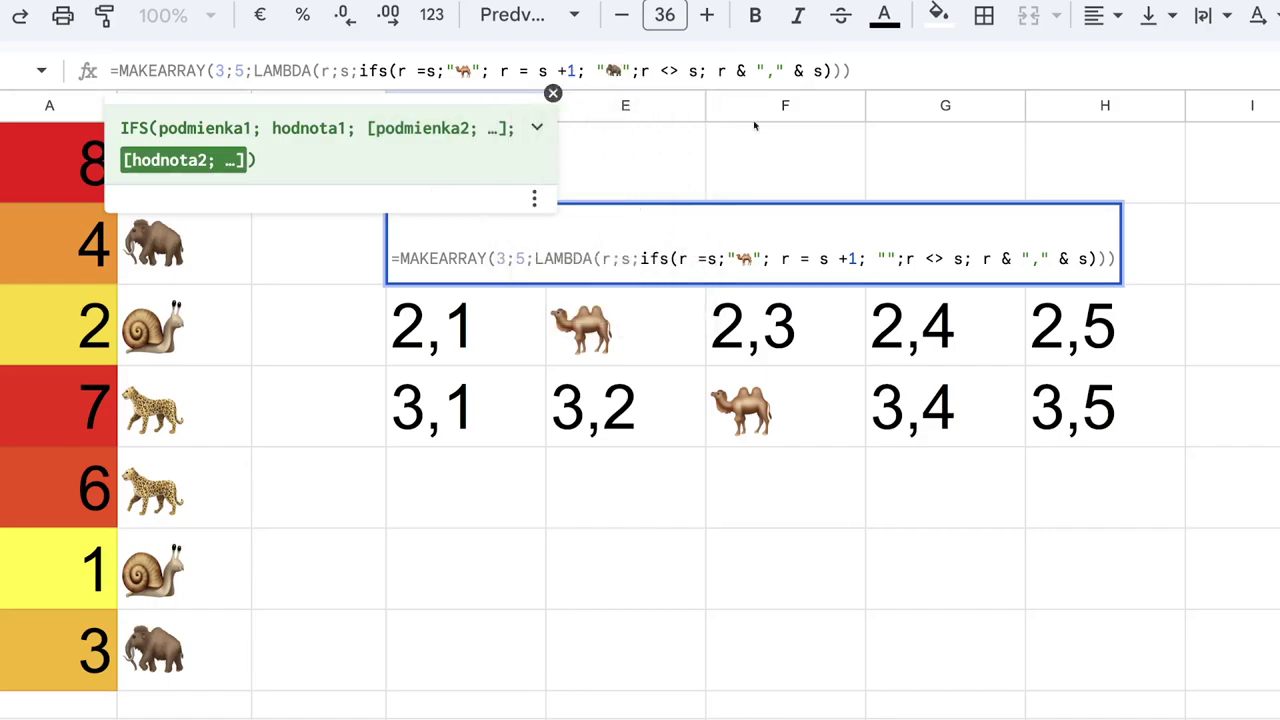
Enter the extended MAKEARRAY formula in D3 and reselect that cell to review it
left_click(862, 72)
key("Return")
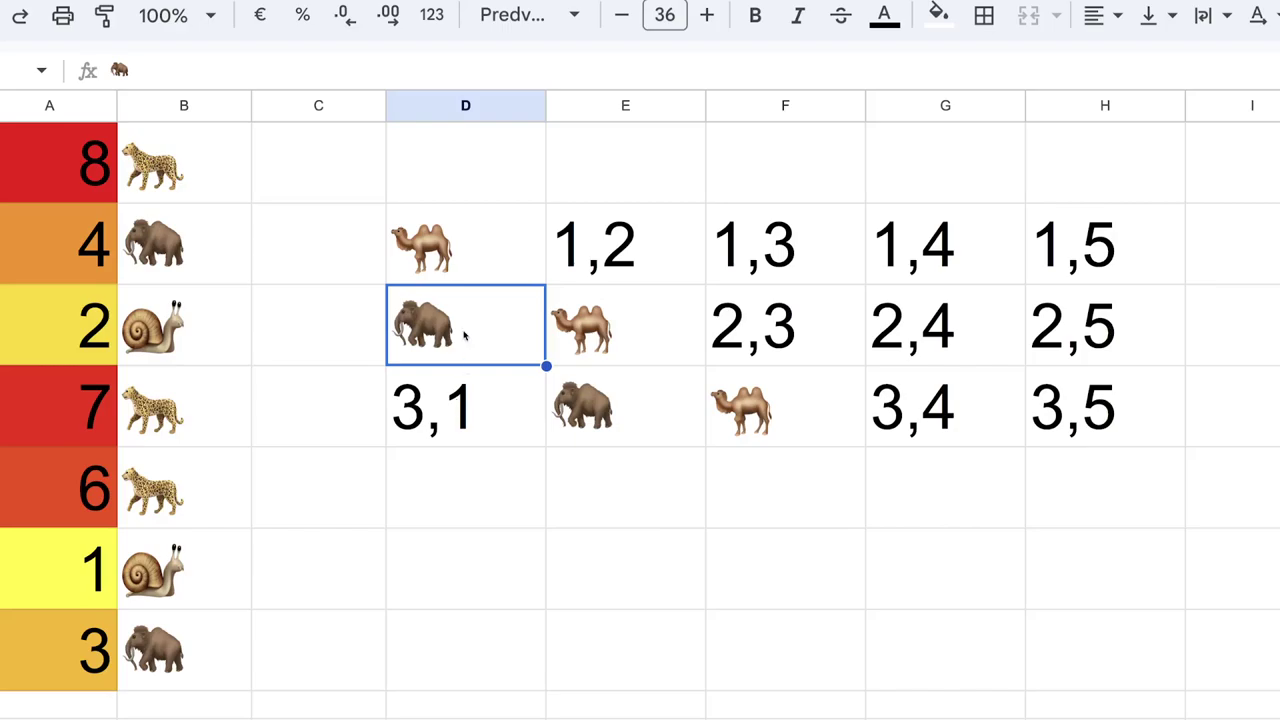
left_click(478, 264)
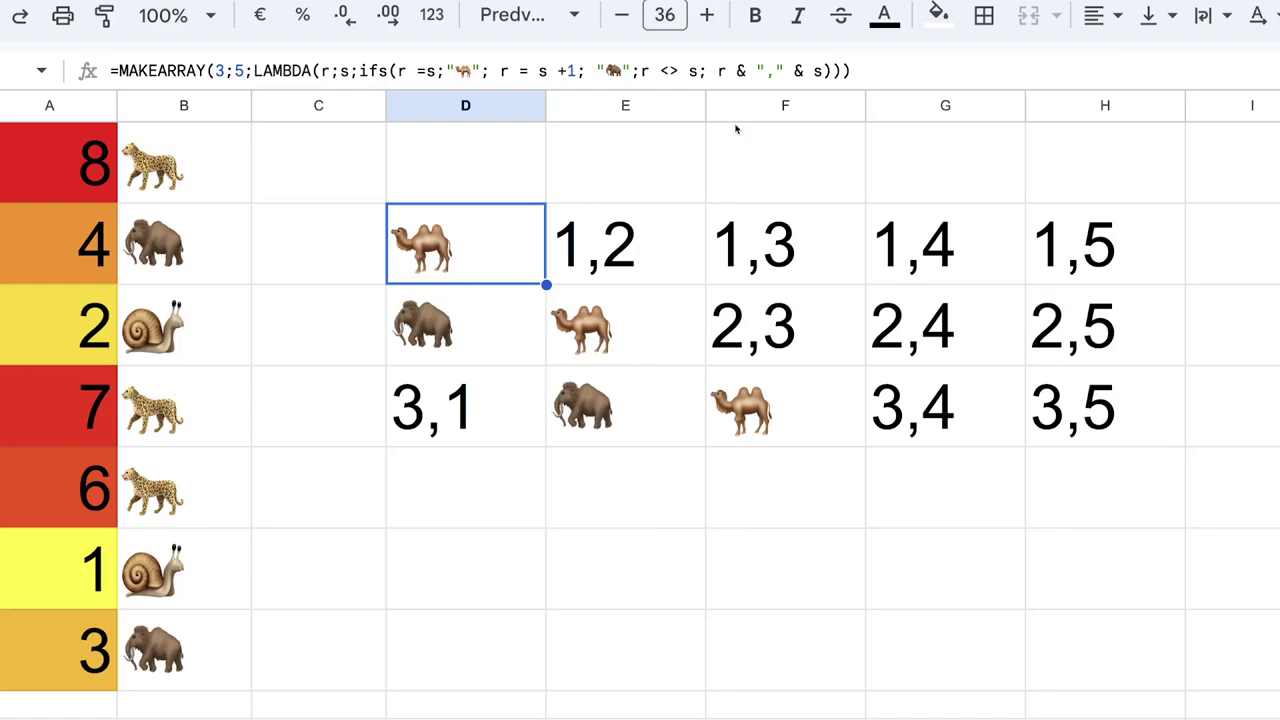
Enter an INDEX formula in D6 that references the emoji range B2:B8
left_click(443, 511)
type("=")
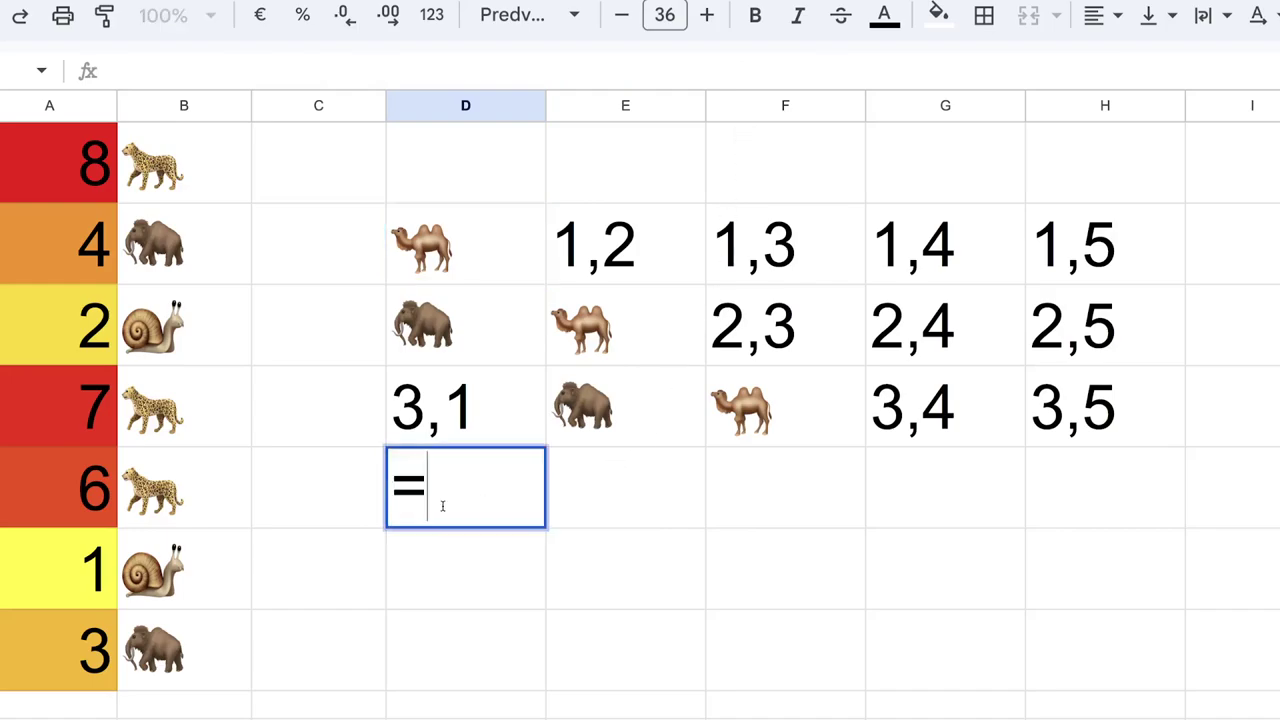
type("in")
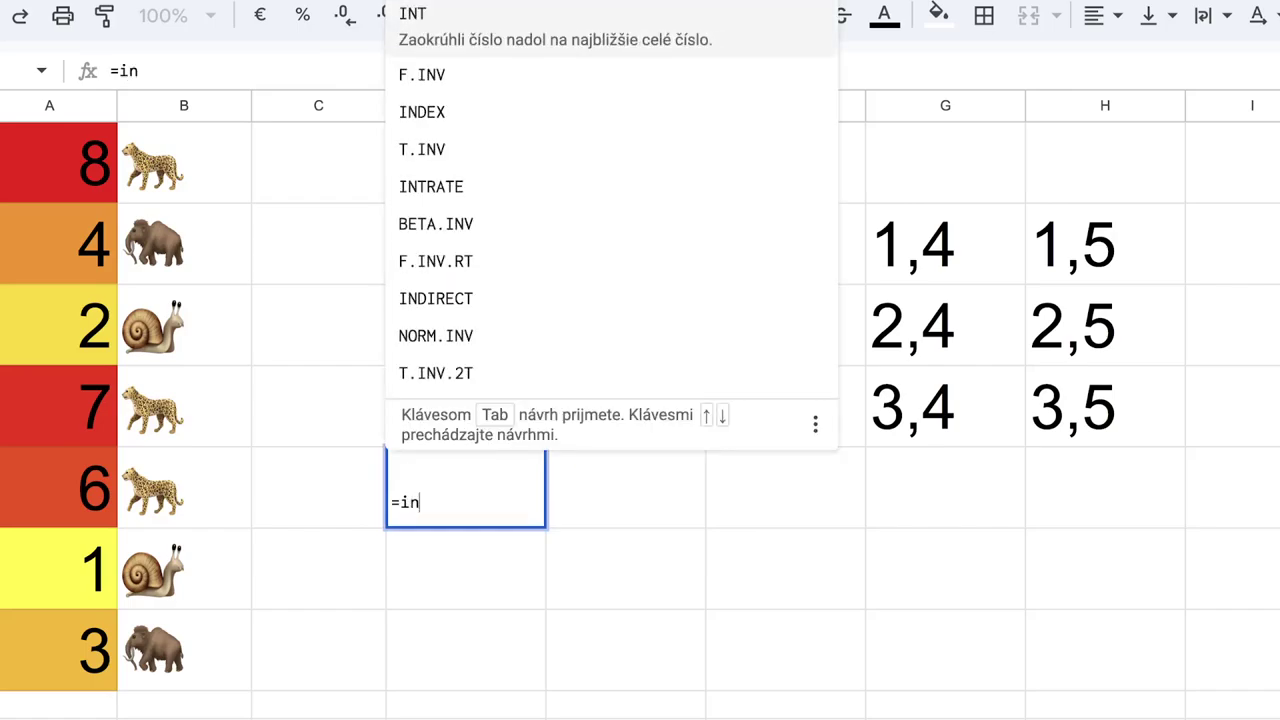
type("de")
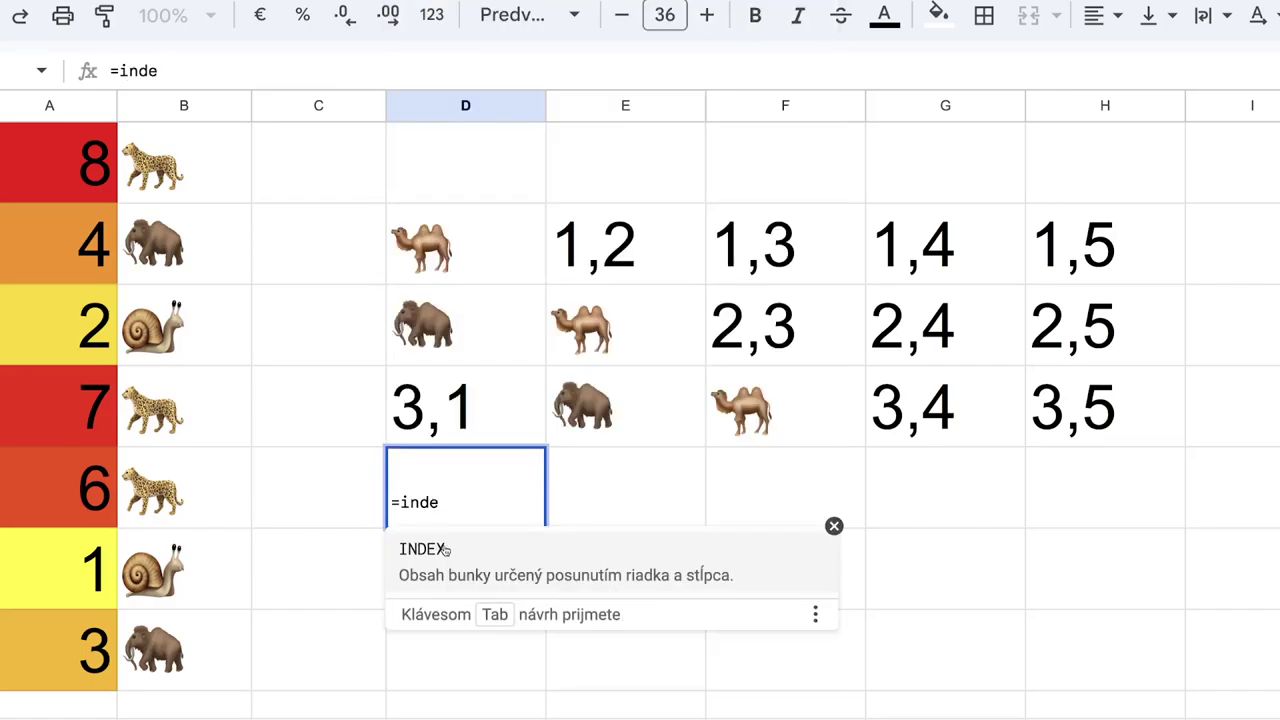
left_click(440, 552)
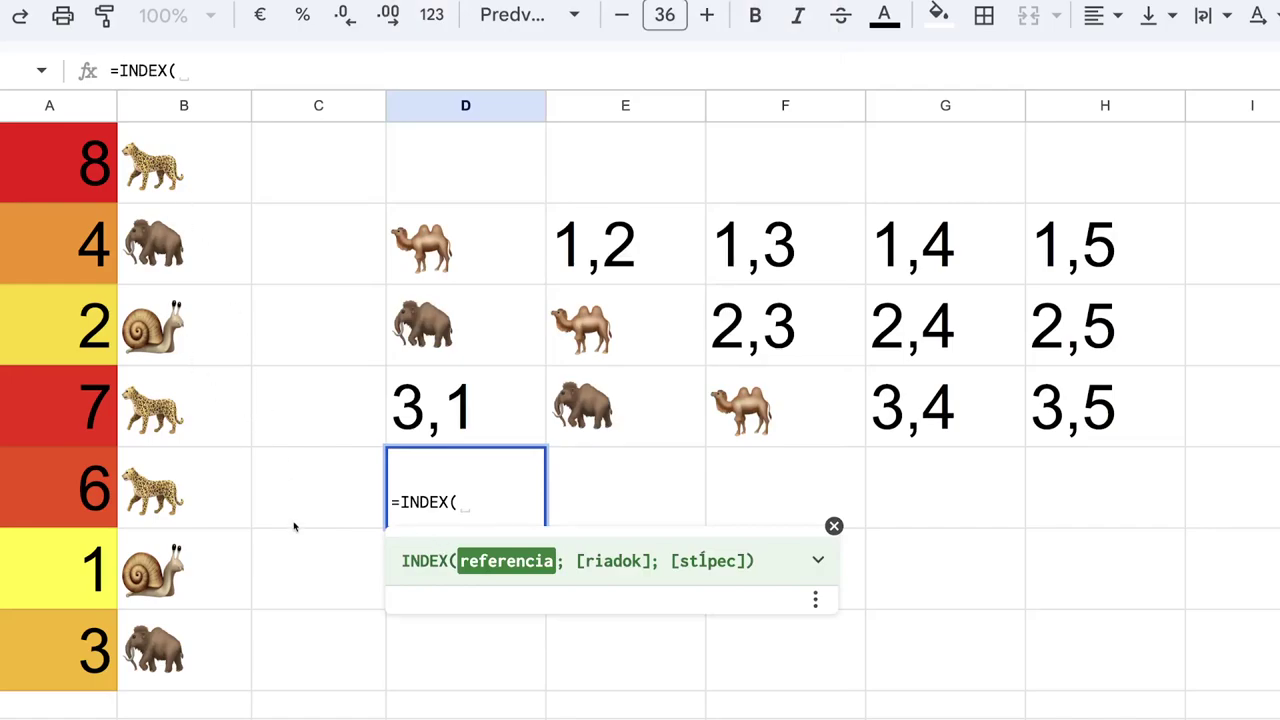
left_click(198, 165)
left_click_drag(196, 175, 190, 646)
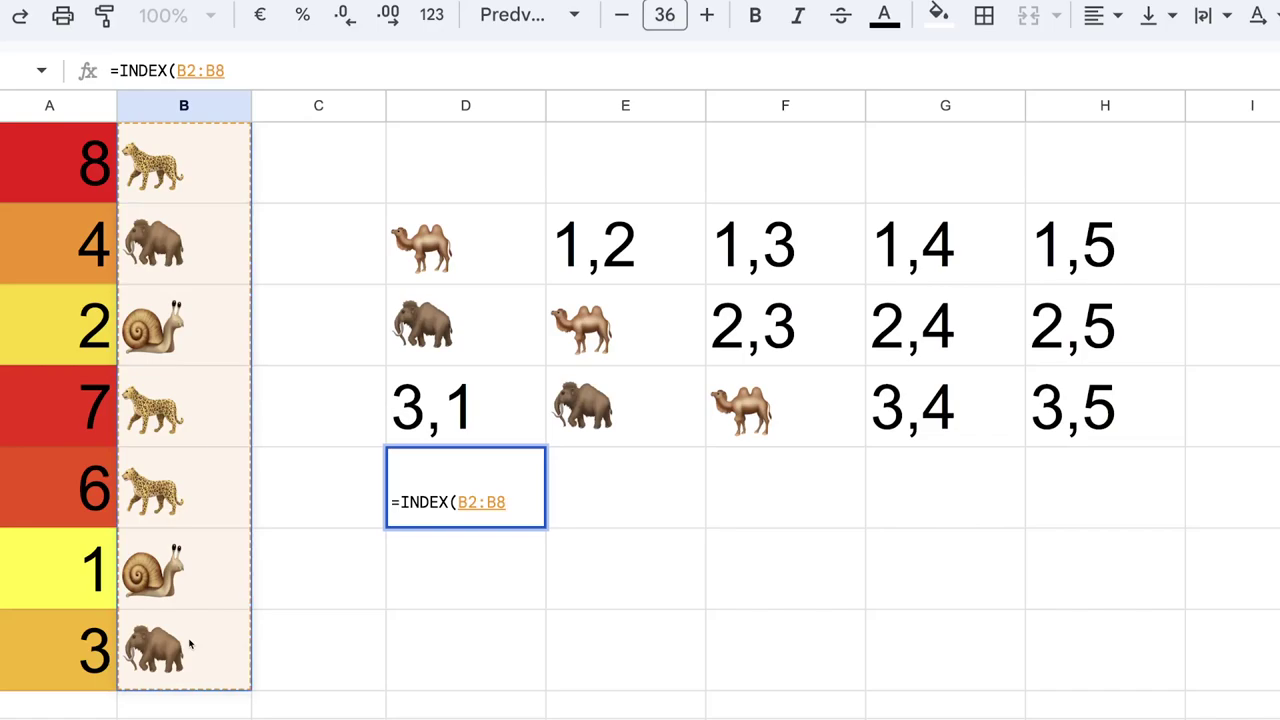
key("Return")
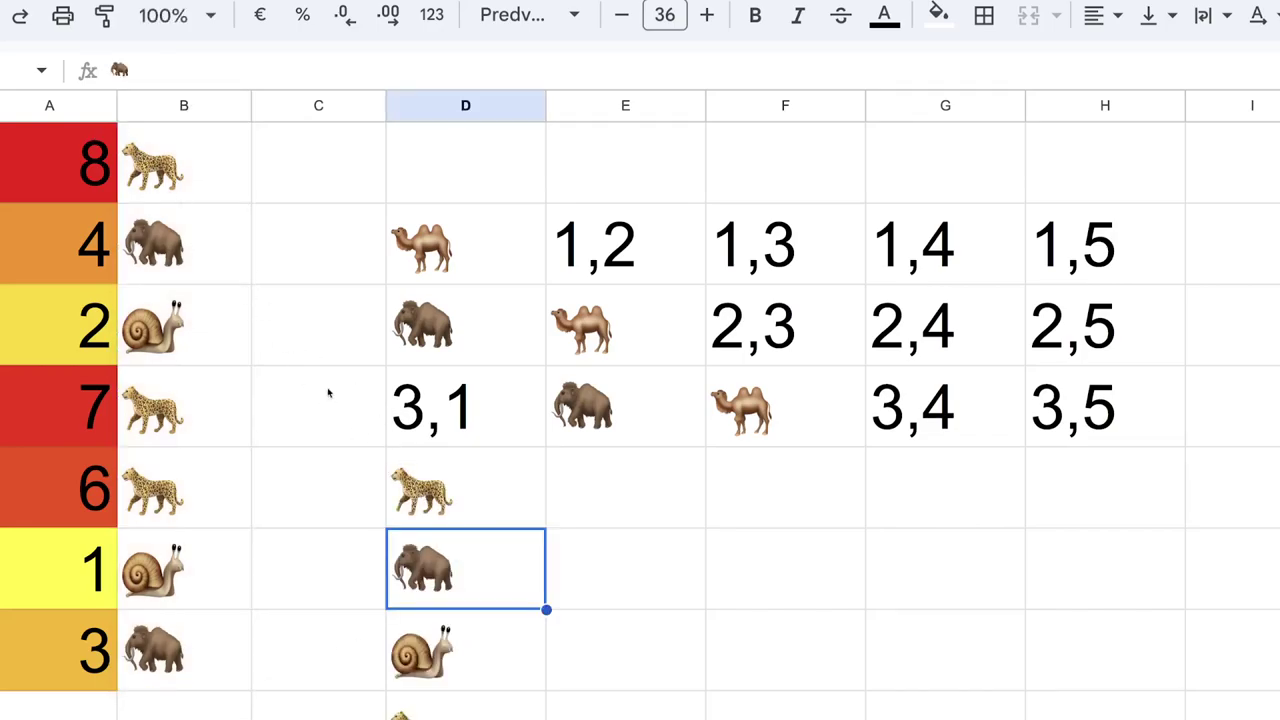
Add 2 as the row argument of the INDEX formula in D6 and enter it
left_click(473, 507)
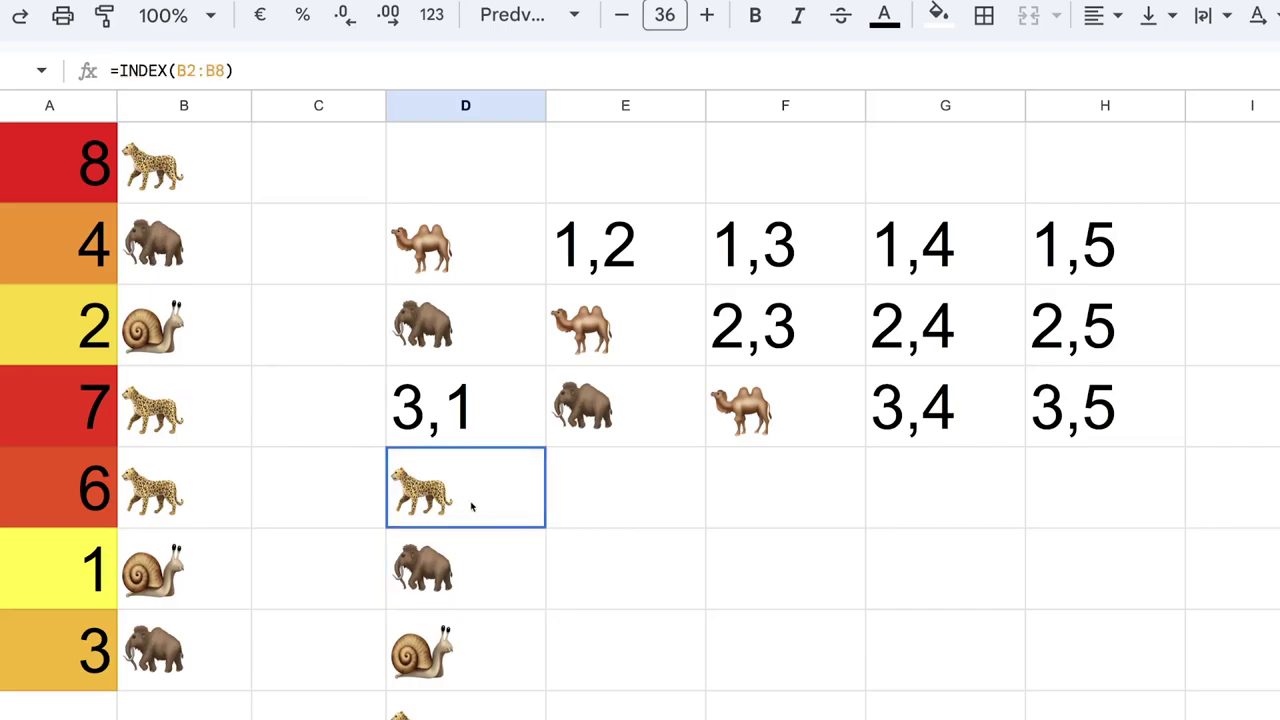
double_click(473, 507)
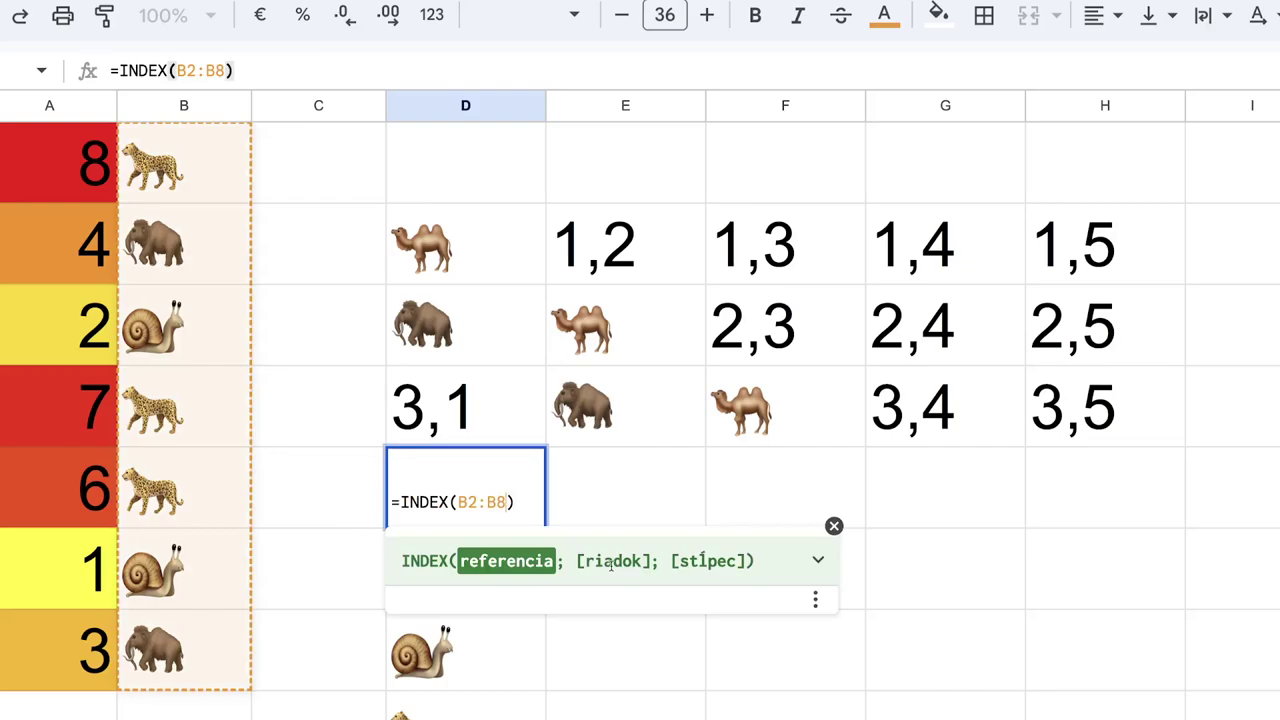
type("; ")
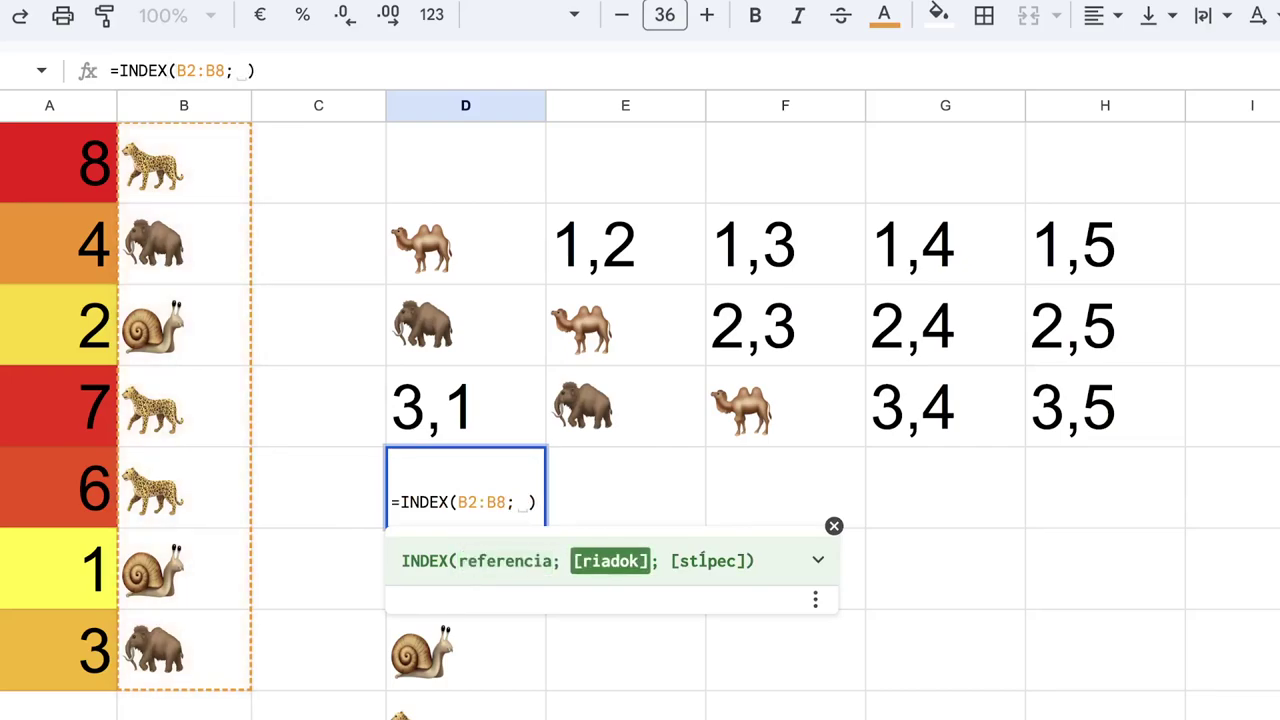
type("2")
key("Return")
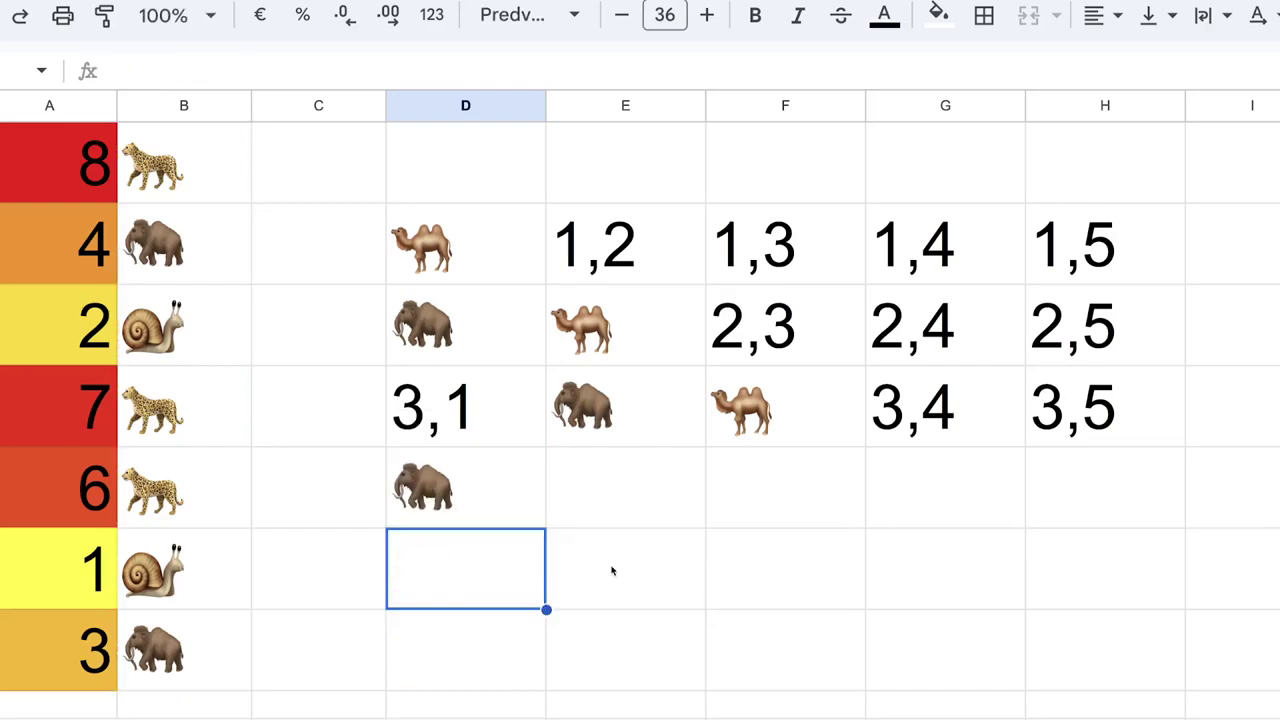
Fill the D6 INDEX formula with row argument 2 down through D10
left_click(489, 508)
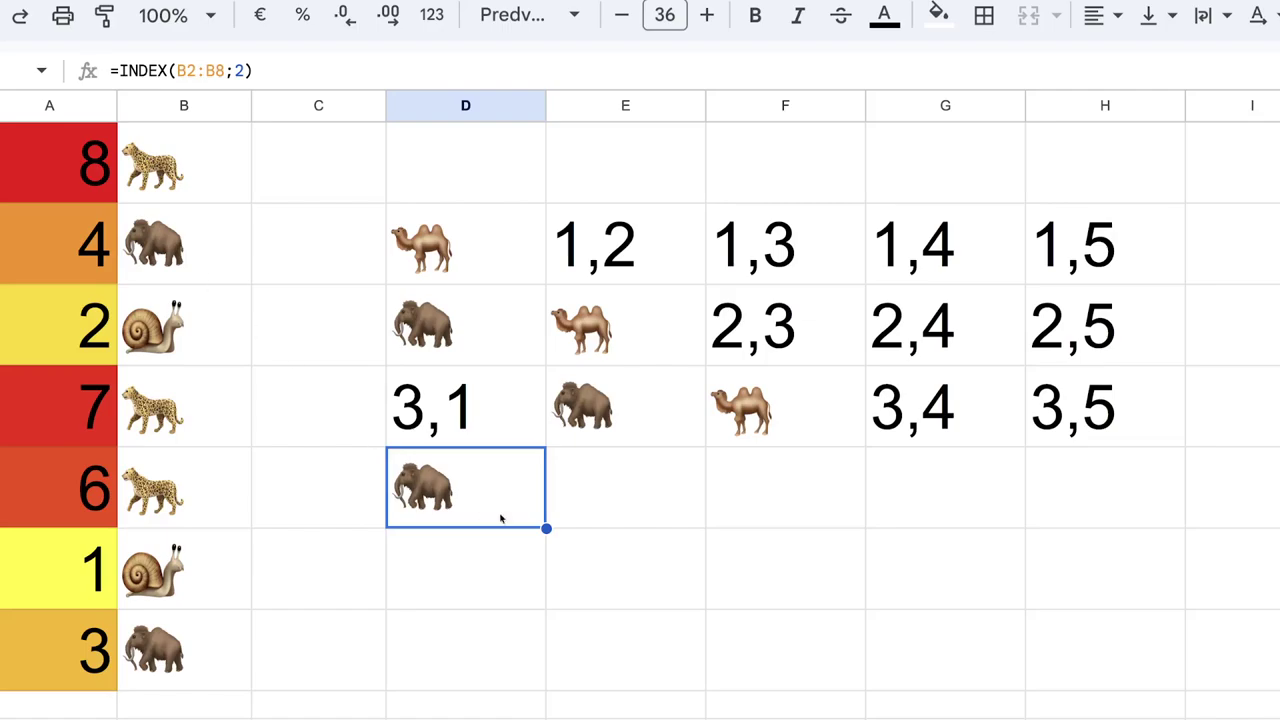
left_click_drag(546, 528, 545, 583)
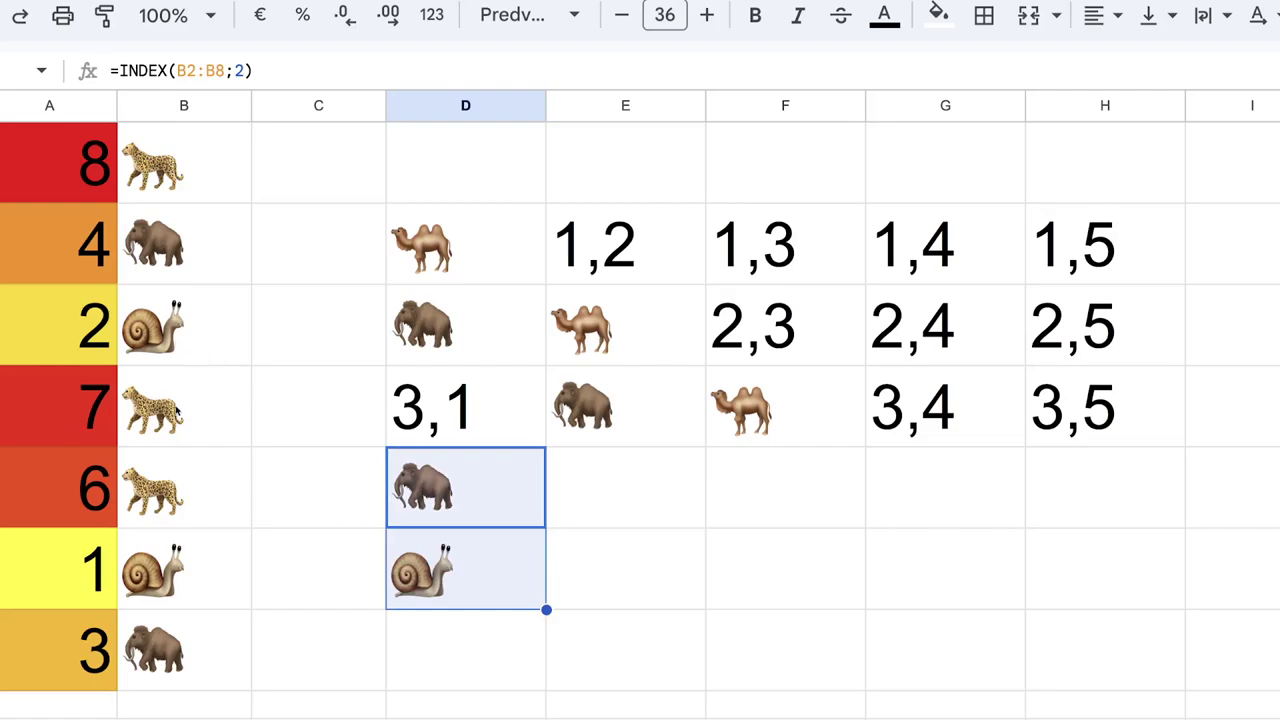
scroll(628, 602, "down", 1)
scroll(628, 602, "down", 3)
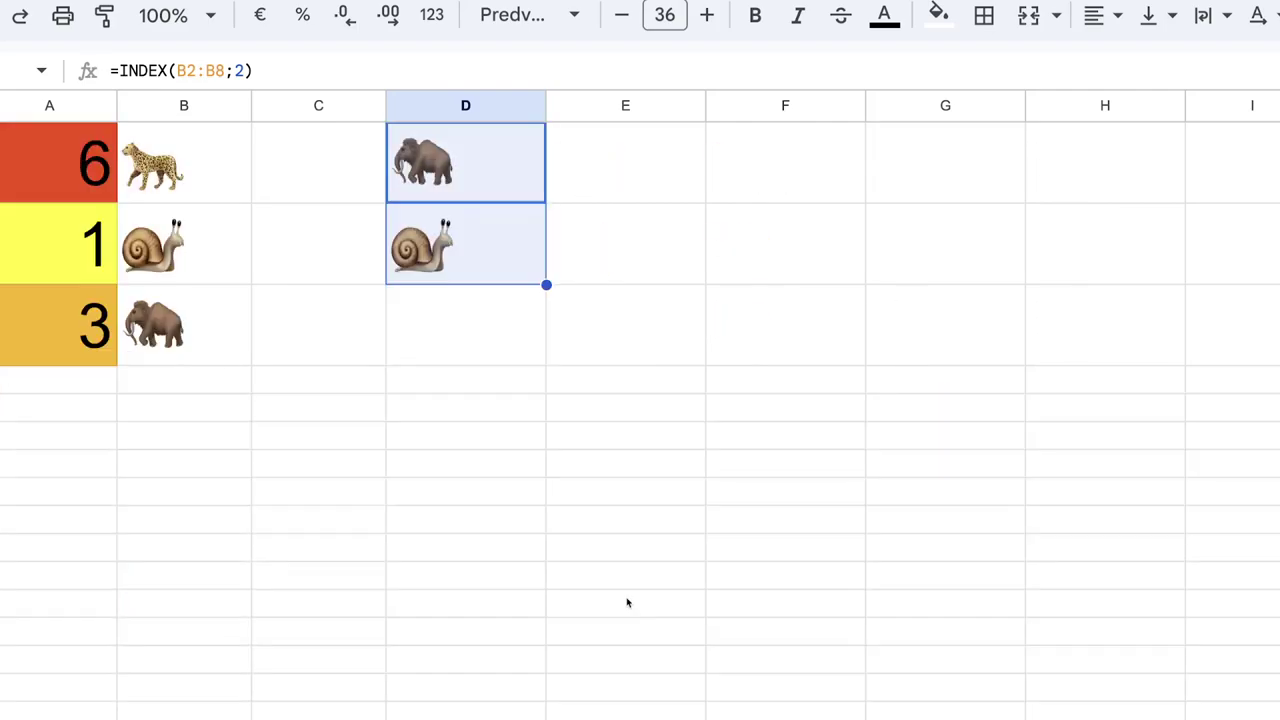
left_click_drag(546, 285, 543, 385)
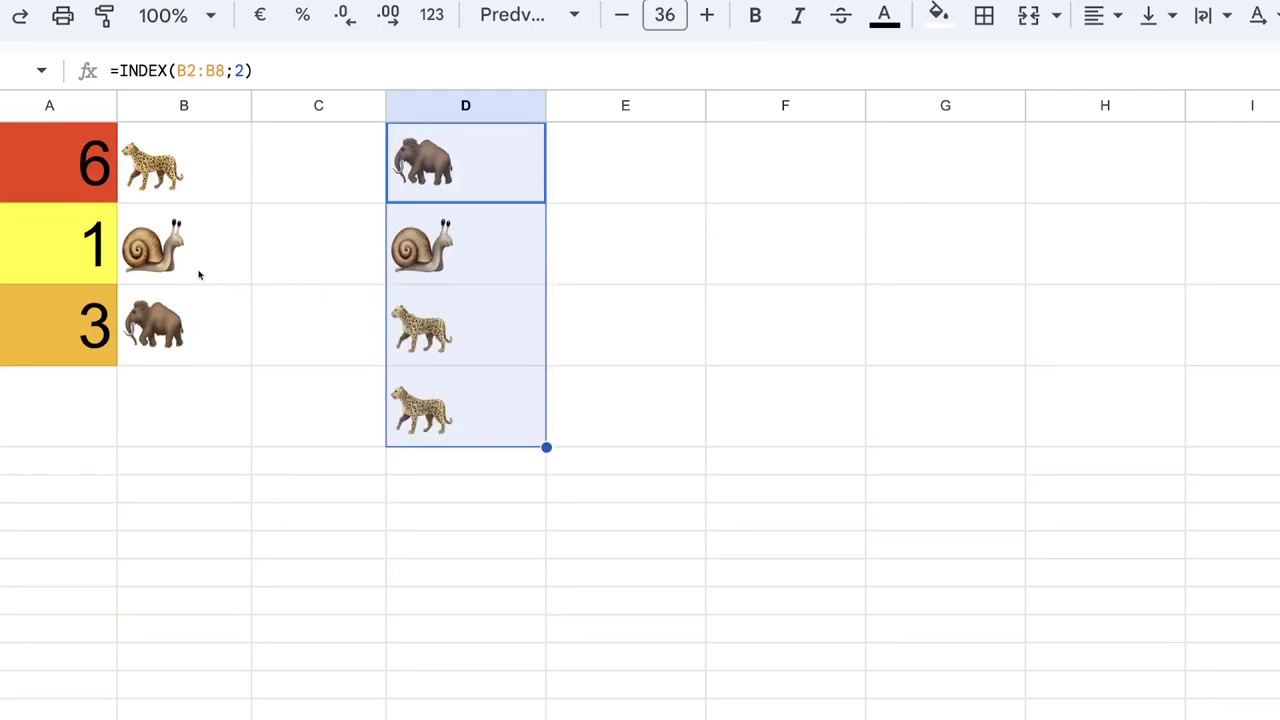
scroll(195, 275, "up", 3)
scroll(506, 595, "down", 3)
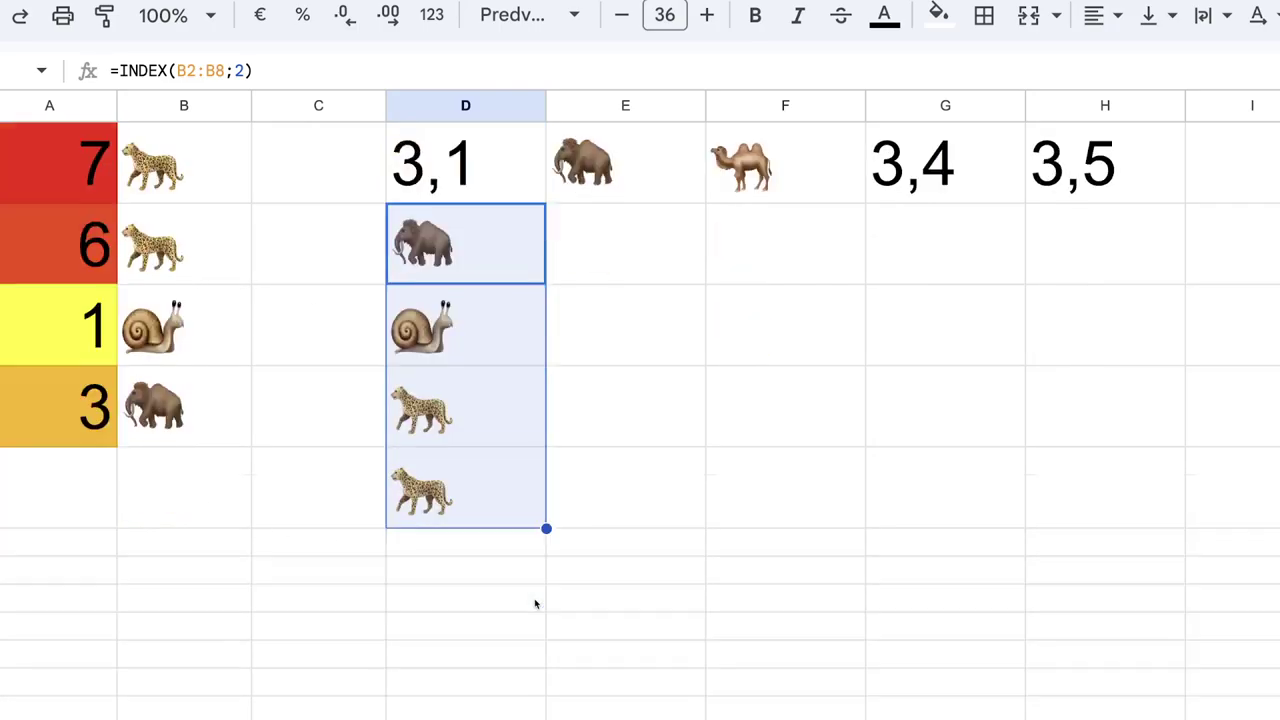
left_click_drag(546, 447, 557, 471)
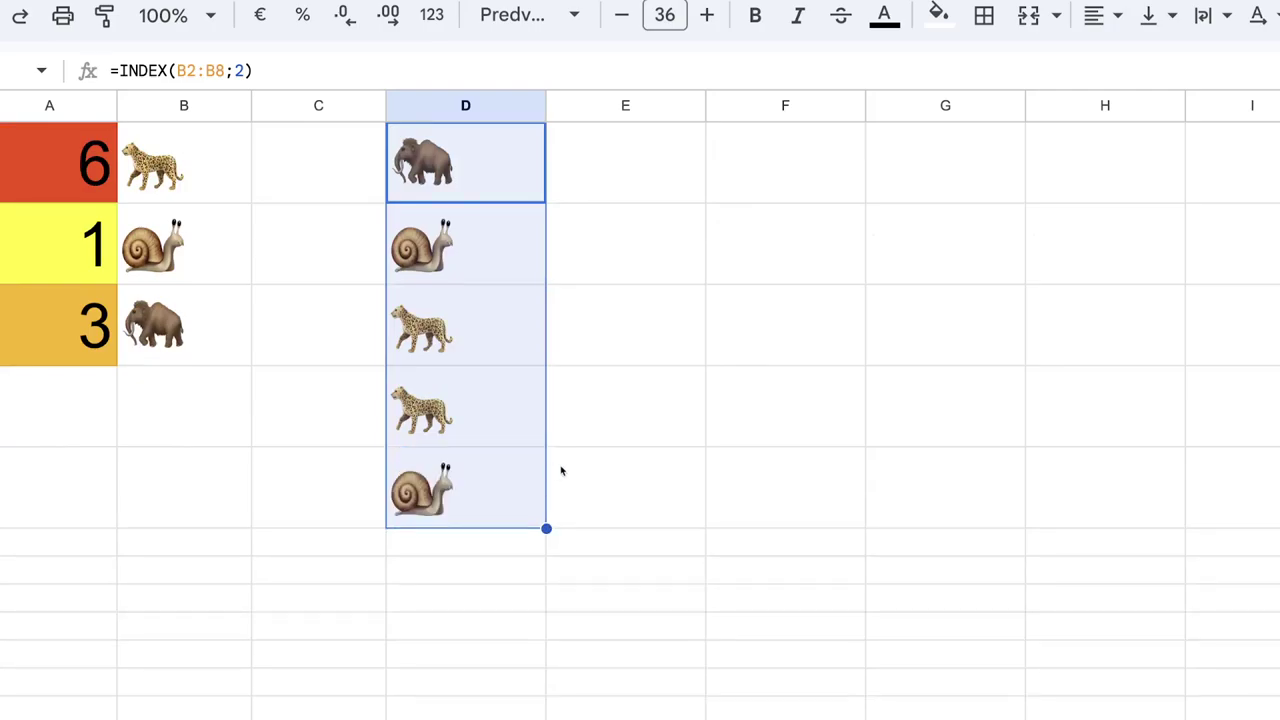
scroll(559, 470, "up", 5)
scroll(561, 471, "down", 2)
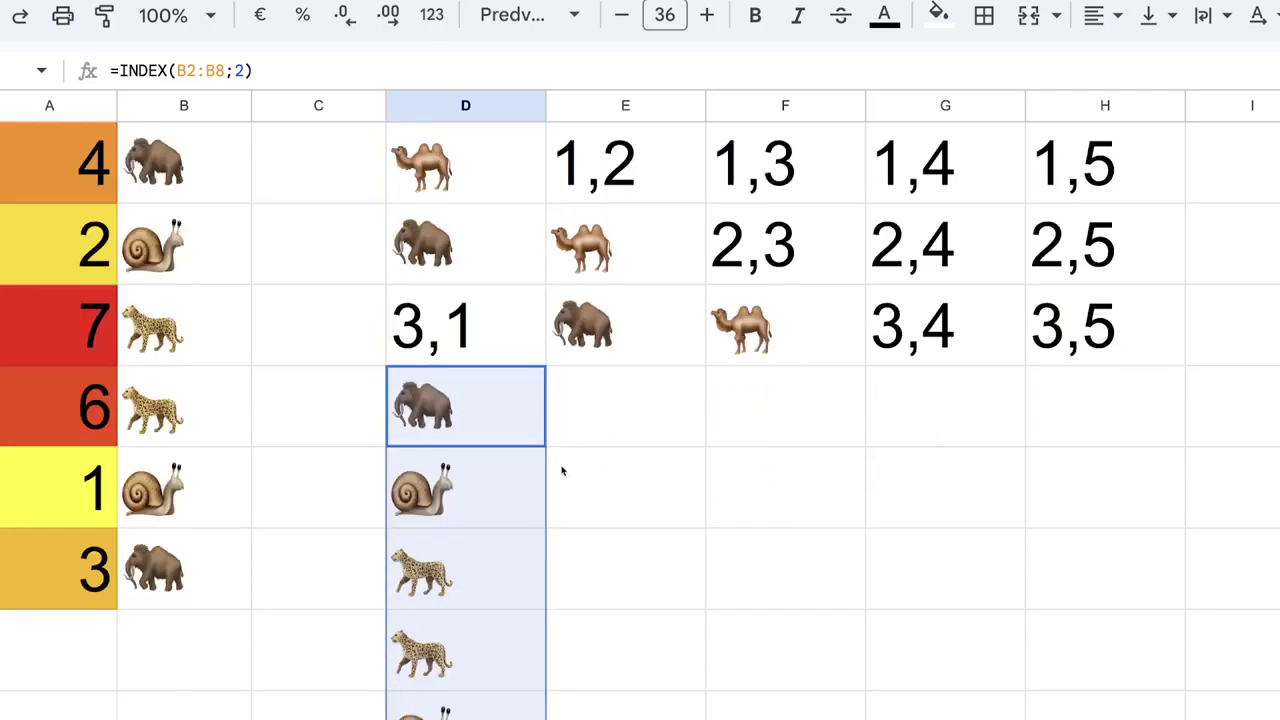
Change the row argument of the INDEX formula in D6 to 3
double_click(497, 423)
left_click(522, 421)
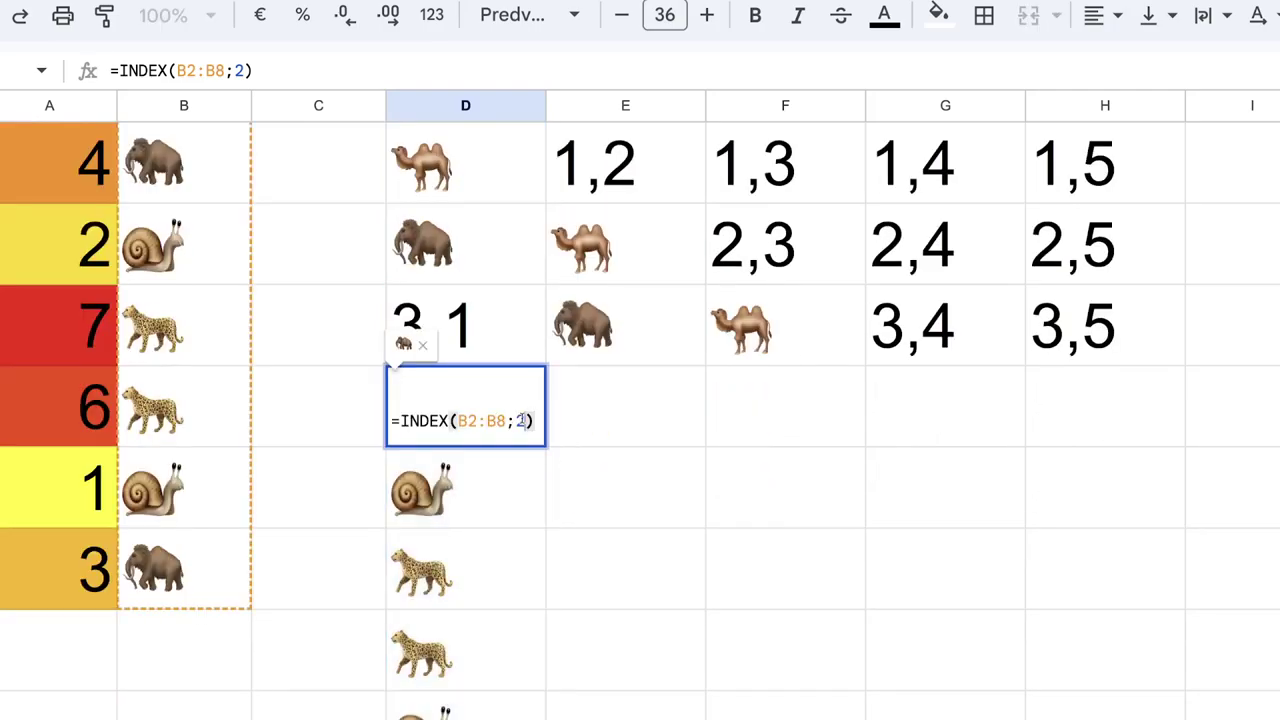
key("BackSpace")
type("3")
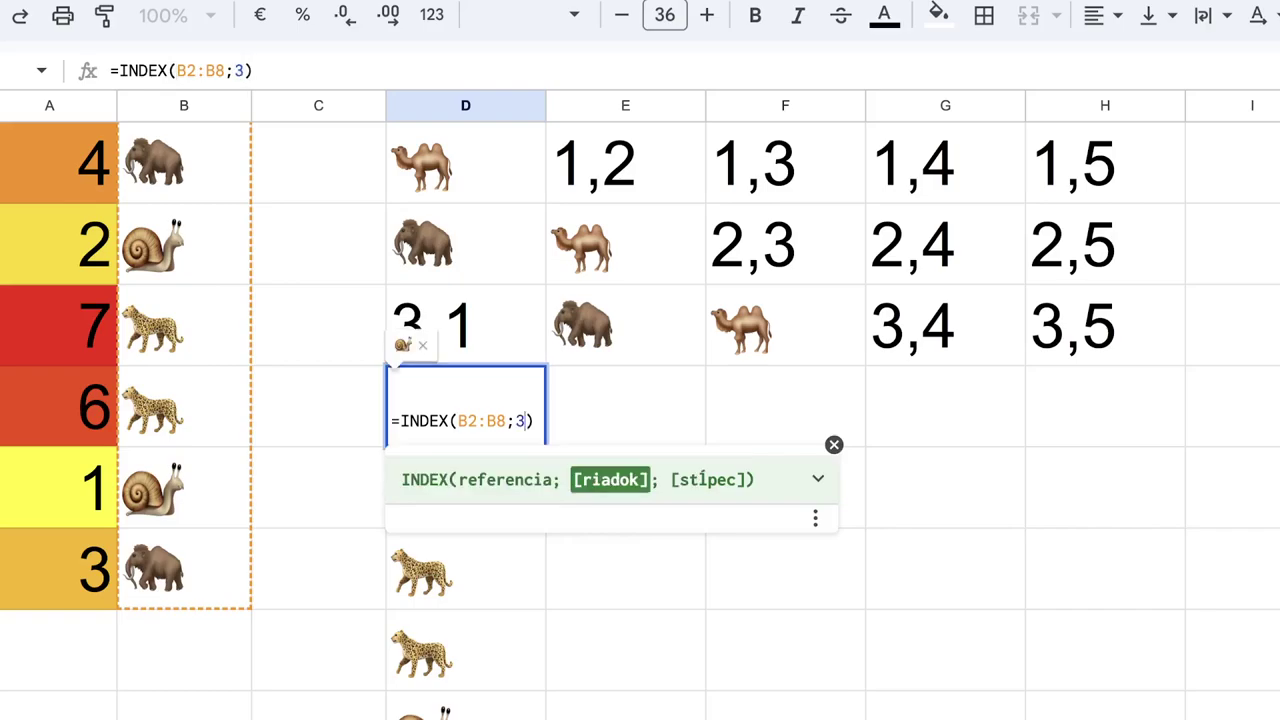
key("Return")
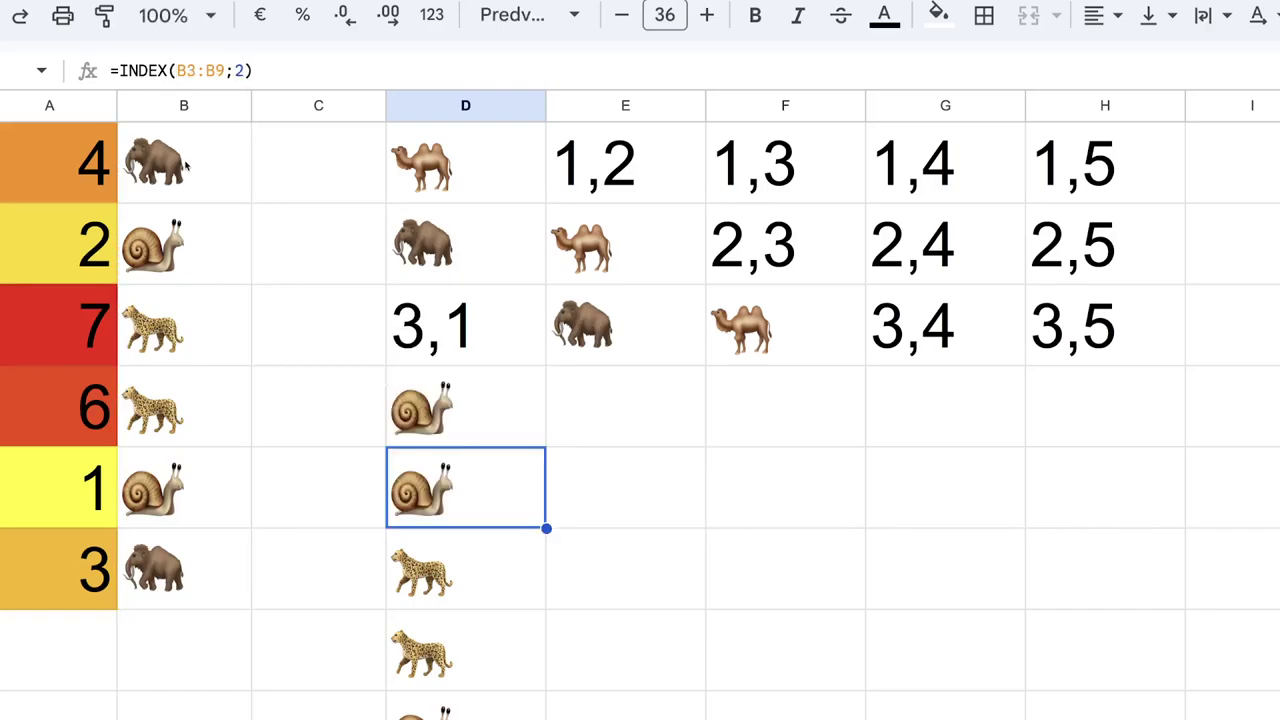
Compare the INDEX formulas in D6, D7 and D9 with the emojis in column B
scroll(186, 166, "up", 2)
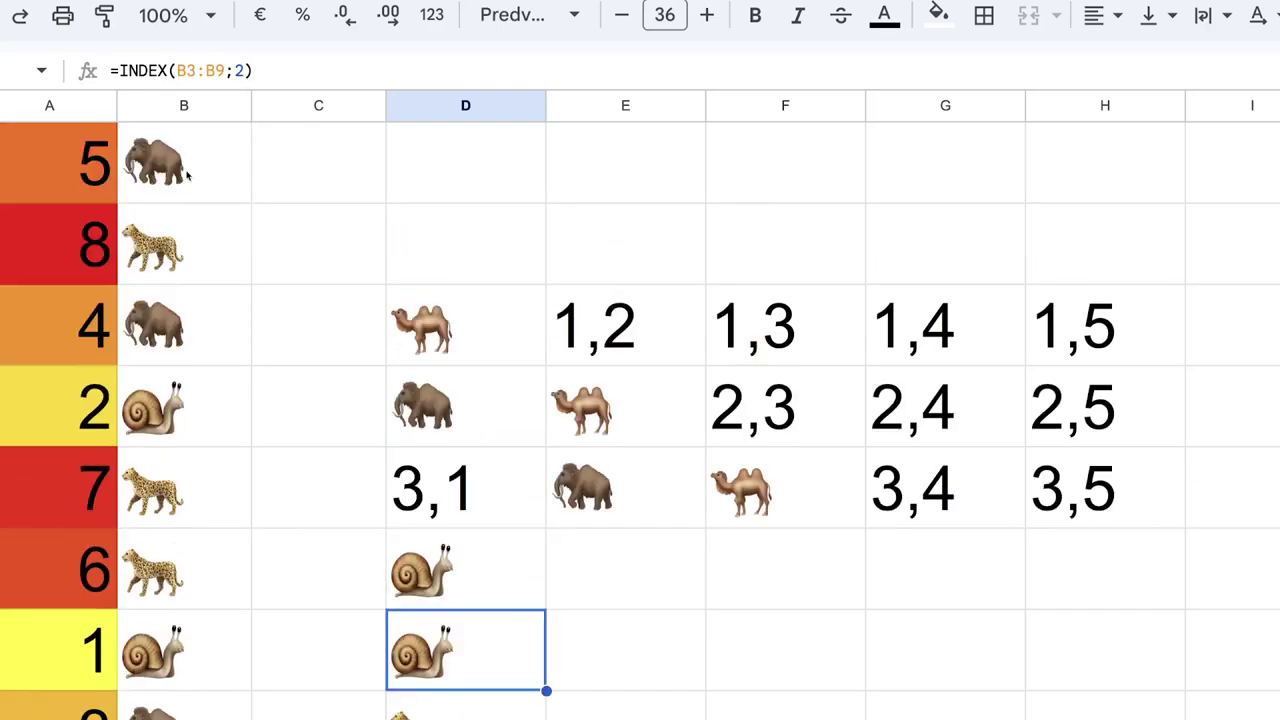
left_click(486, 584)
left_click(476, 648)
left_click(486, 584)
scroll(491, 634, "down", 10)
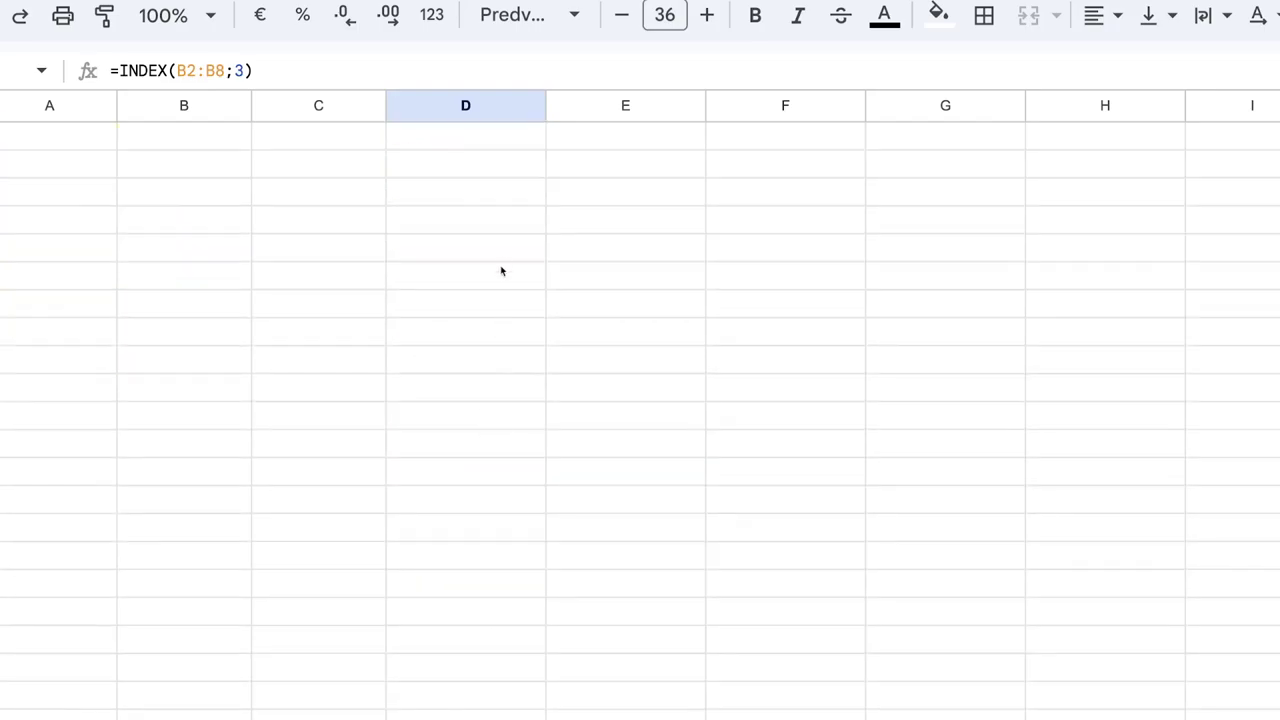
scroll(500, 275, "up", 10)
left_click(499, 276)
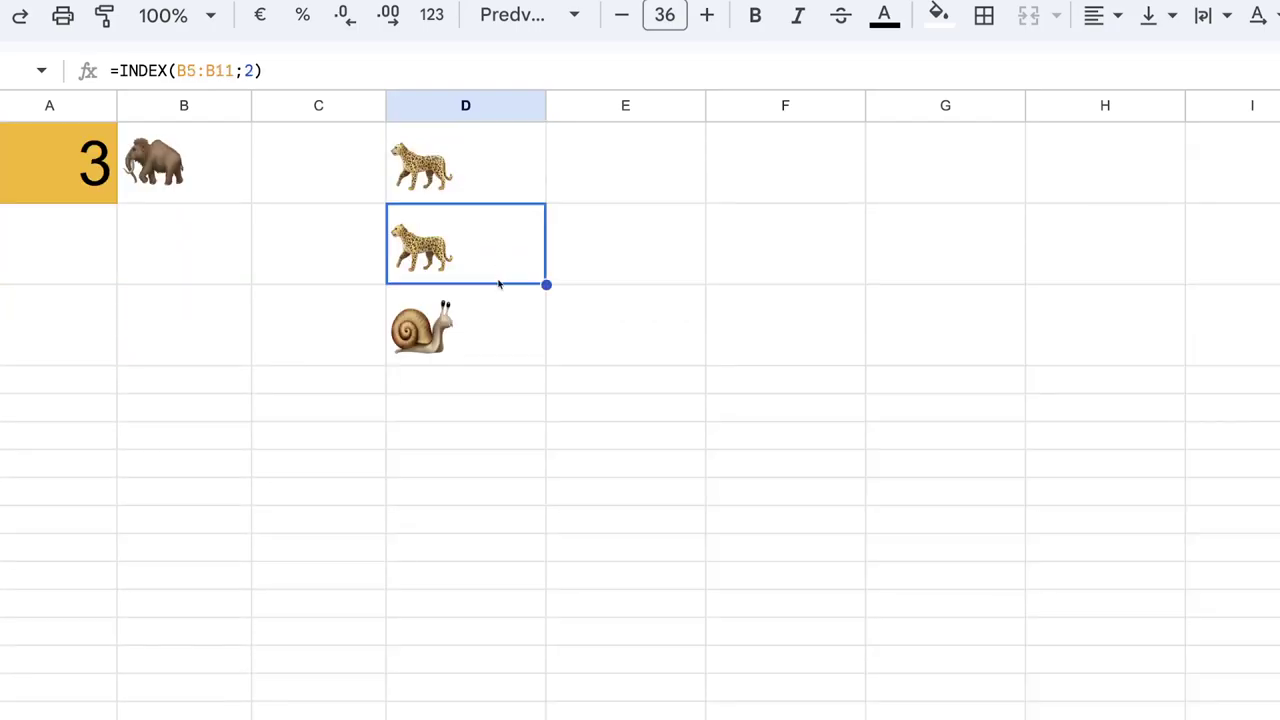
scroll(498, 278, "up", 5)
Fill the D6 INDEX formula with row argument 3 down through D10
left_click(482, 428)
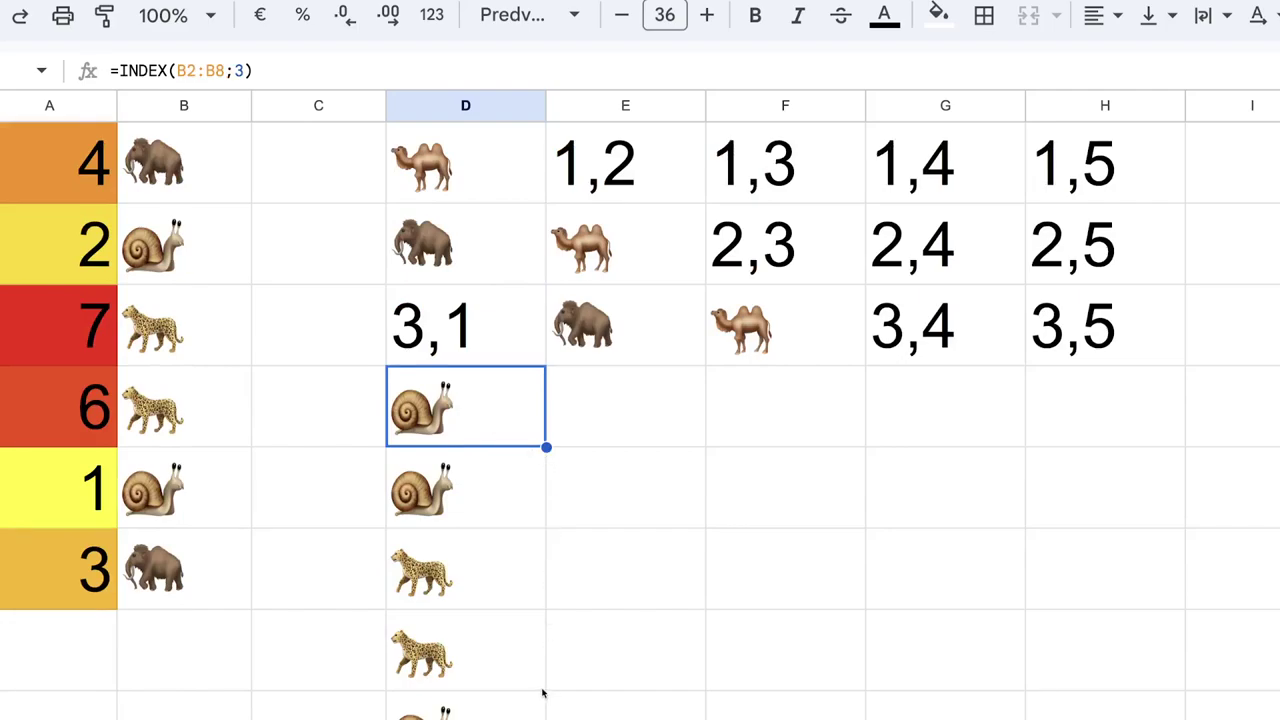
left_click_drag(546, 447, 541, 634)
scroll(523, 623, "down", 3)
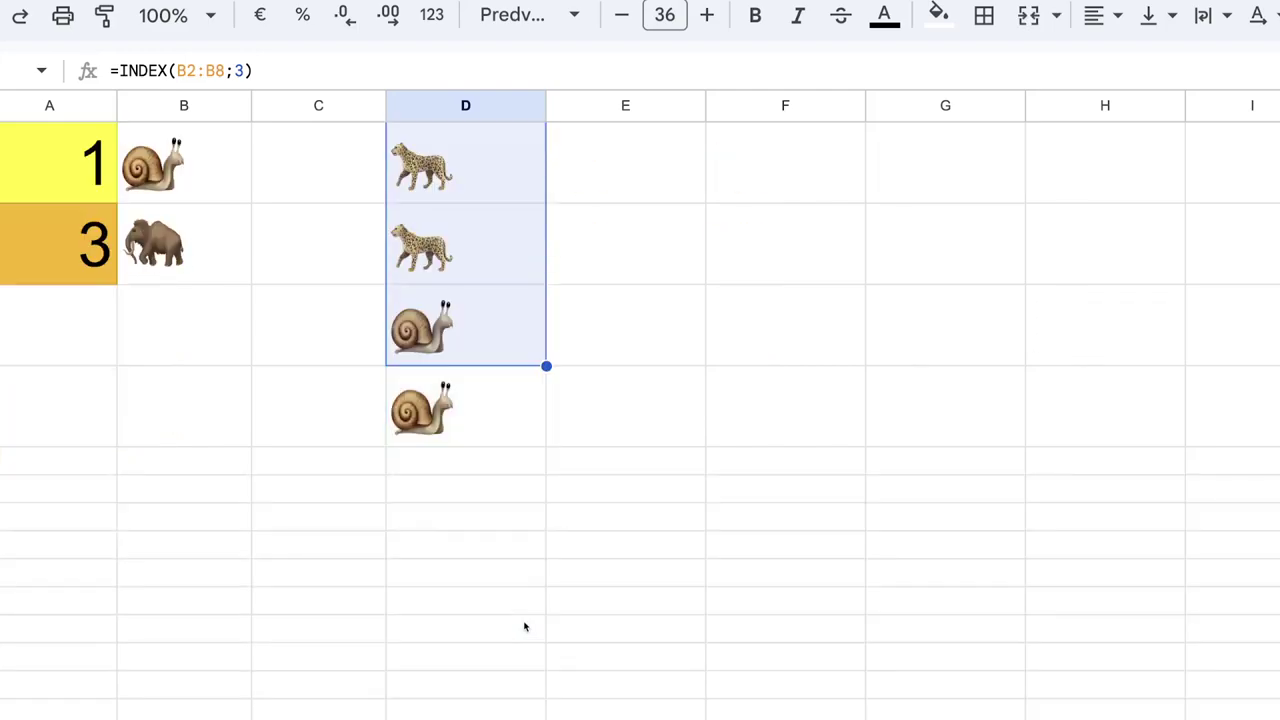
left_click_drag(546, 366, 594, 417)
left_click(596, 414)
scroll(493, 244, "up", 5)
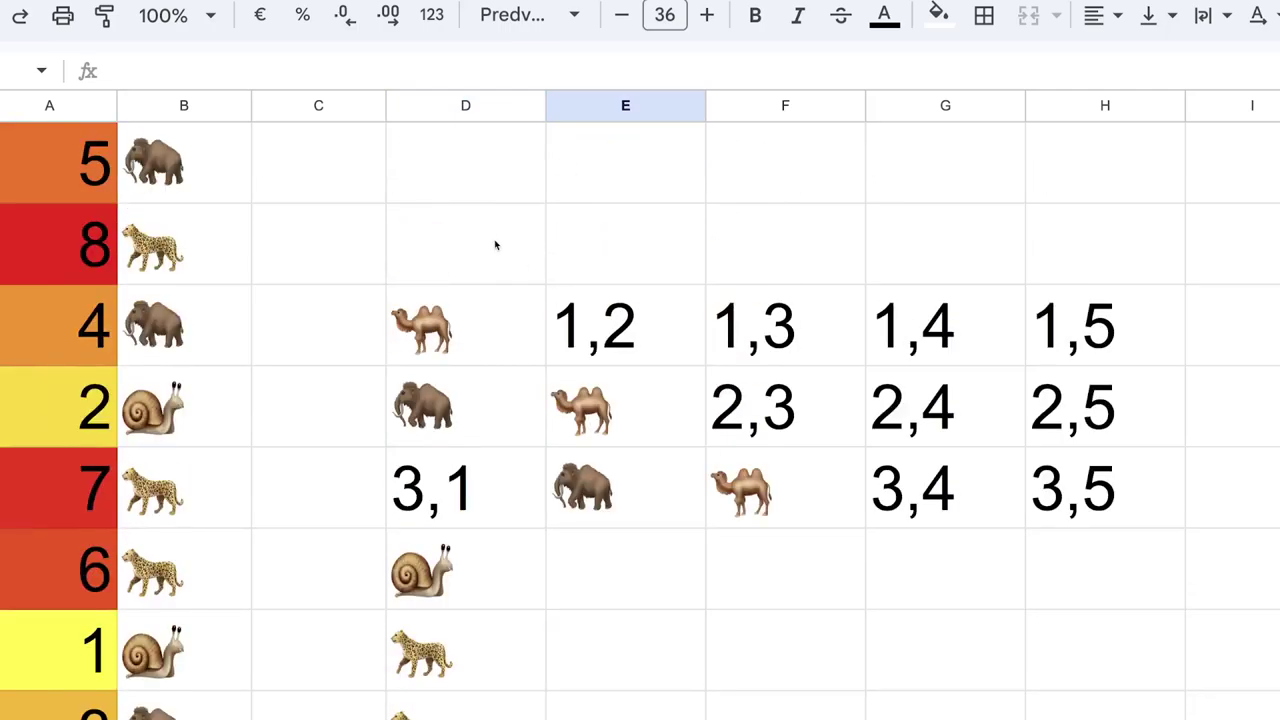
Set the row argument of the INDEX formula in D6 back to 2
left_click(453, 575)
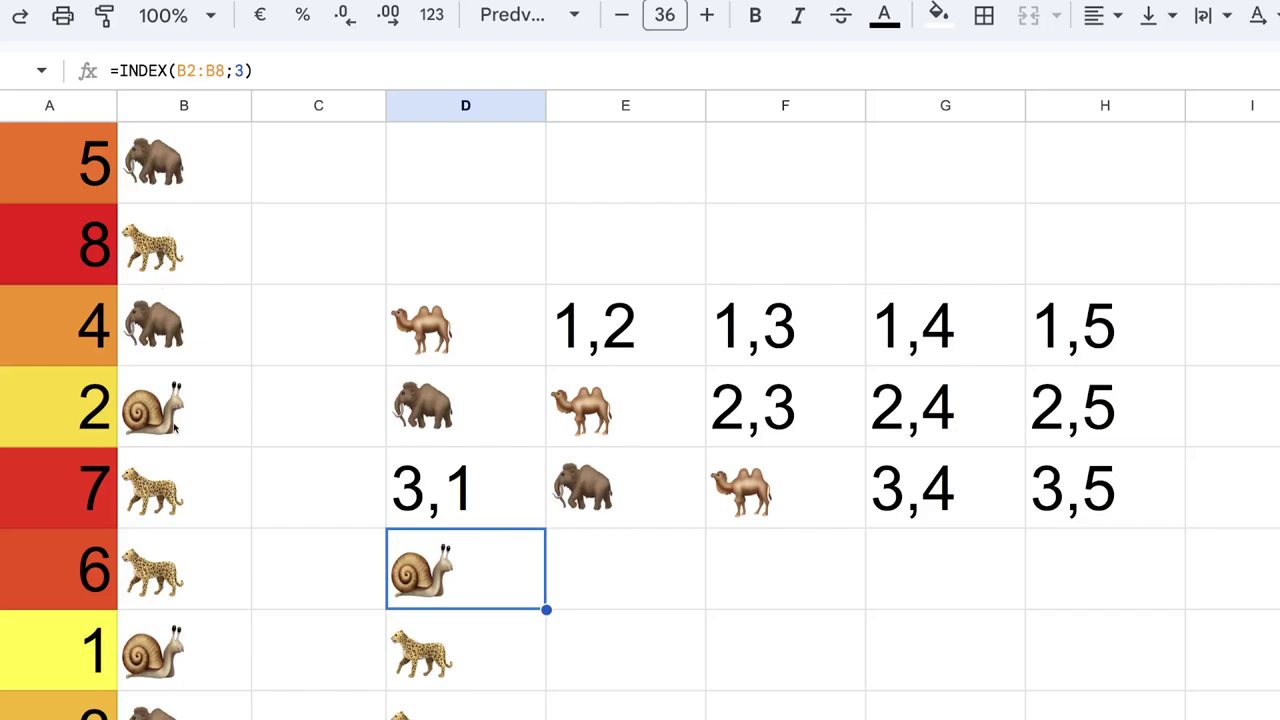
double_click(483, 578)
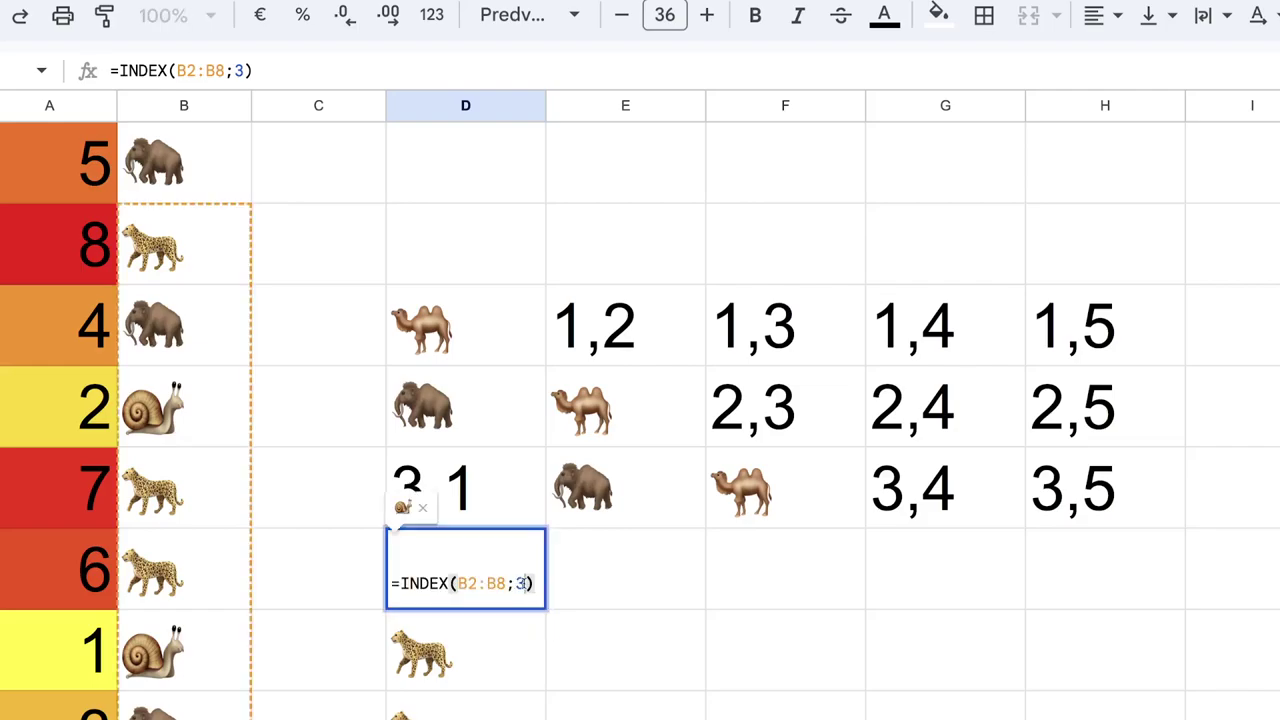
key("BackSpace")
type("2")
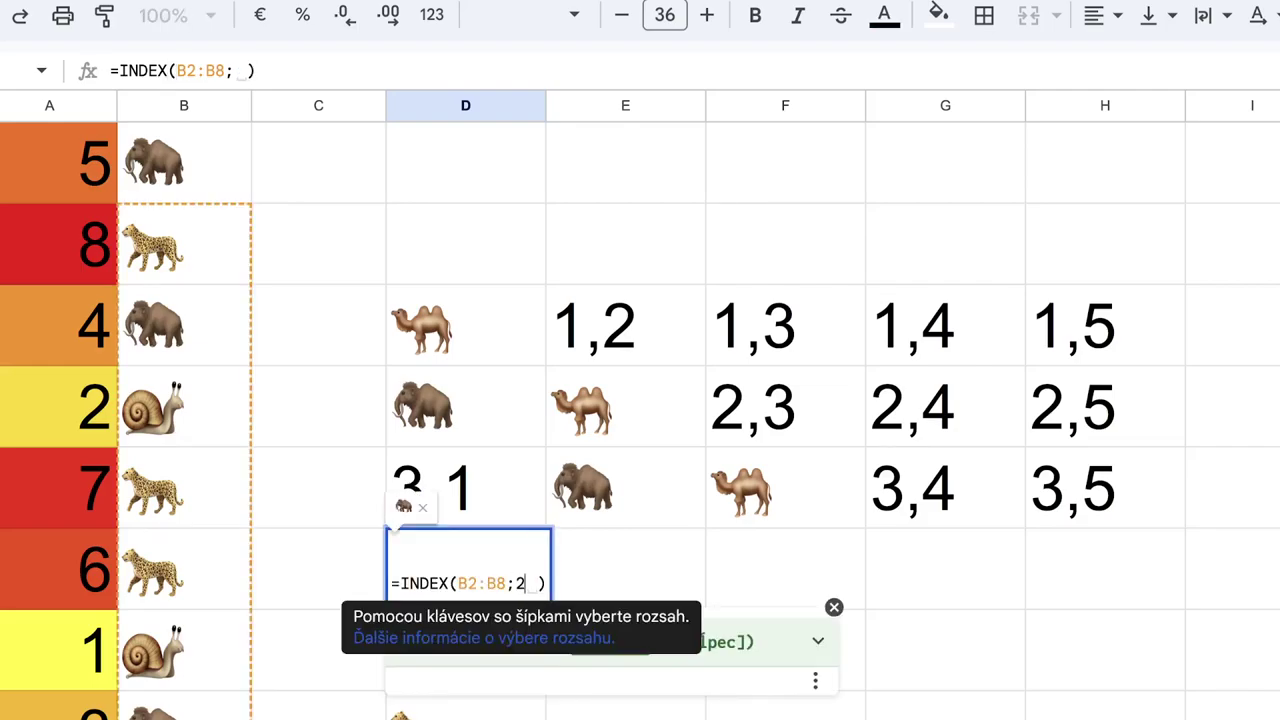
key("Return")
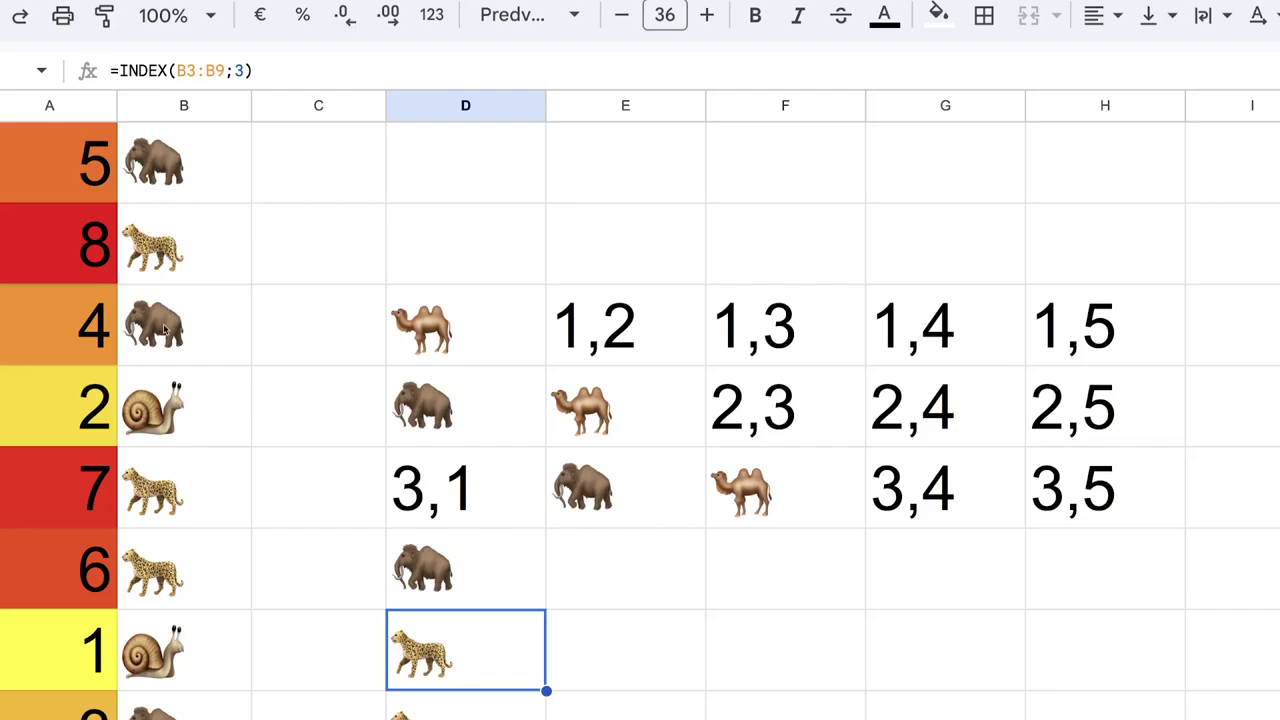
Set the row argument of the INDEX formula in D6 to 1 and reselect the cell
left_click(458, 566)
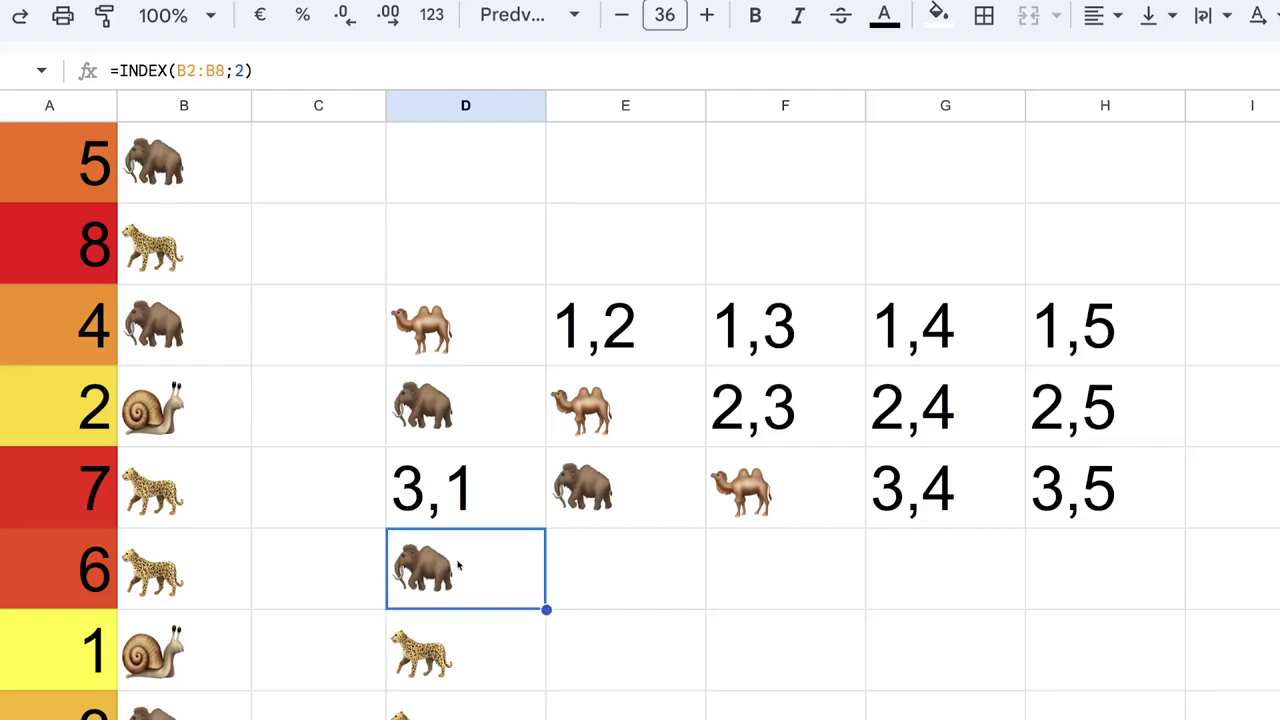
double_click(458, 566)
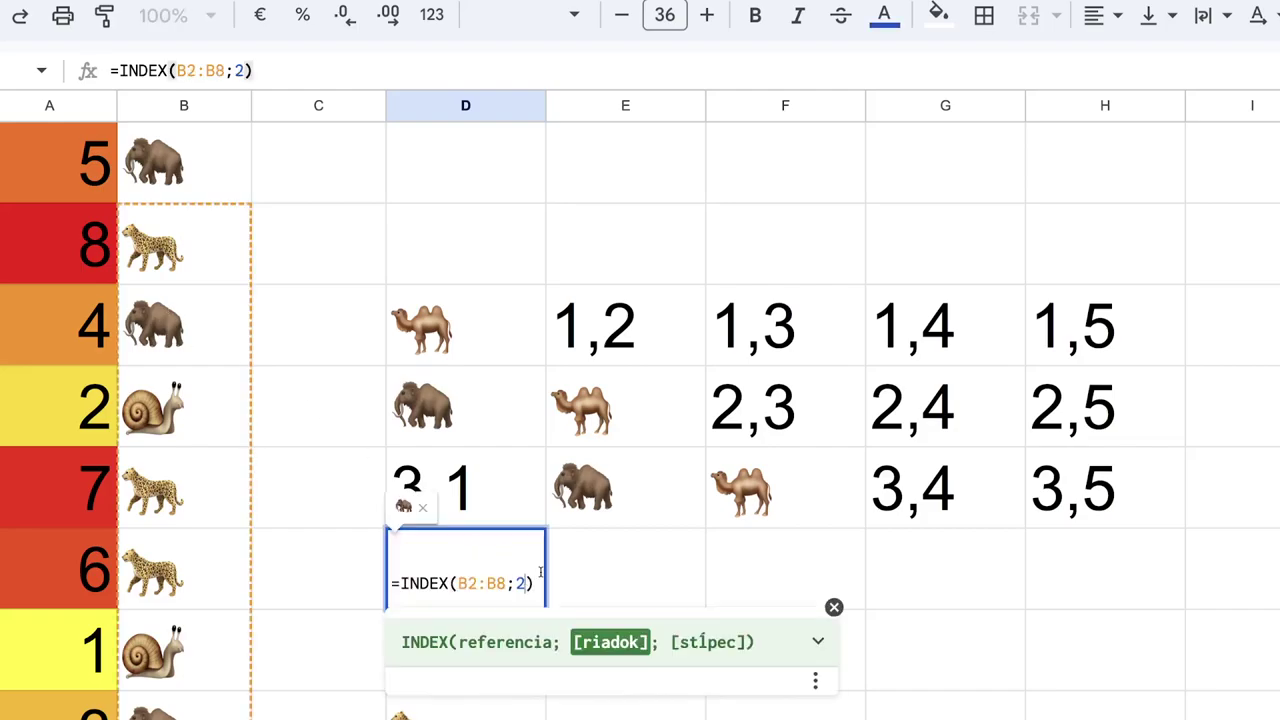
key("BackSpace")
type("3")
key("Return")
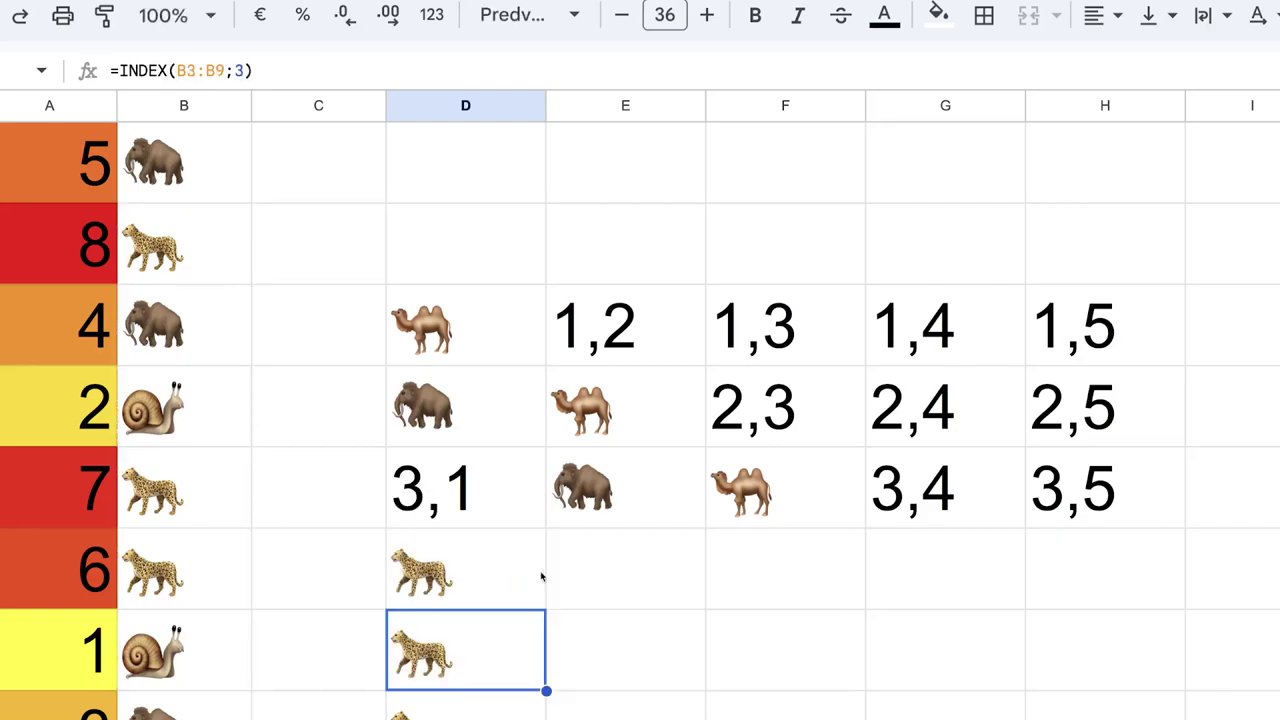
left_click(441, 584)
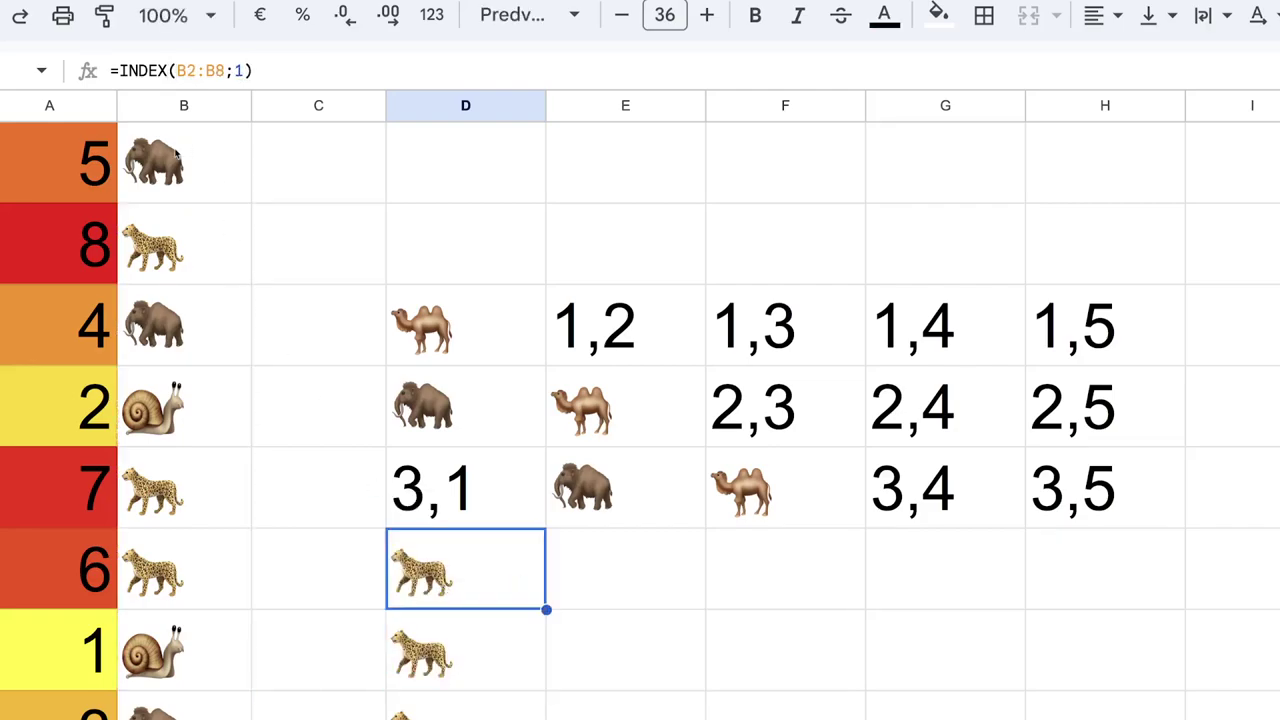